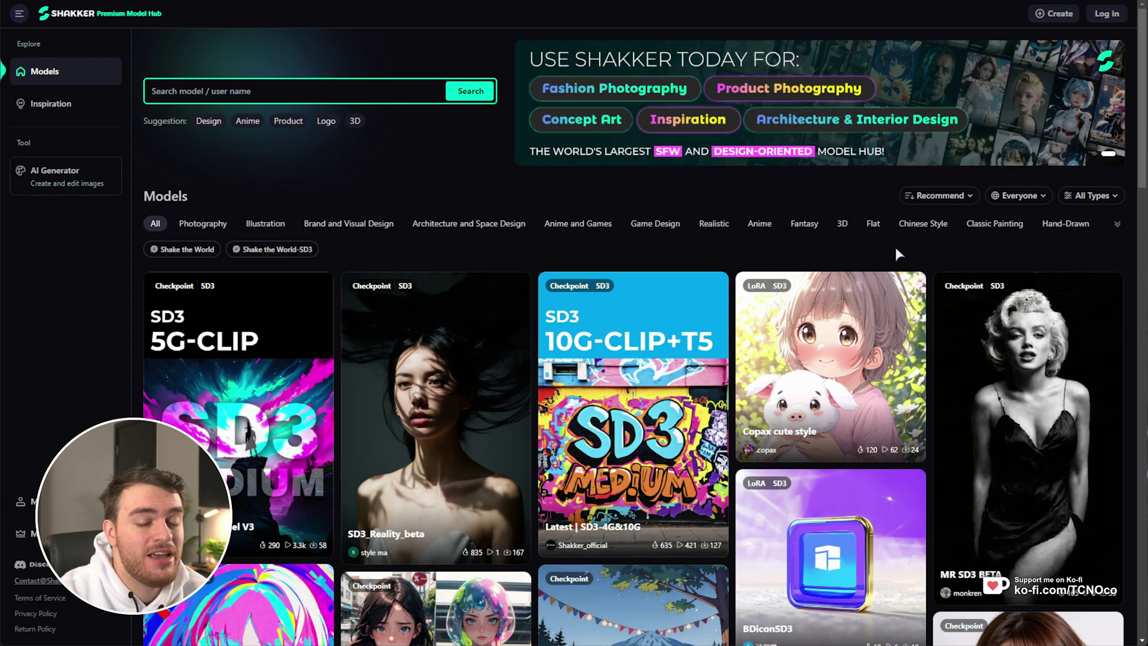
Log in to the model hub, browse the recommended models and open the ComicTrainee model page
{"action": "left_click", "coordinate": [1107, 14]}
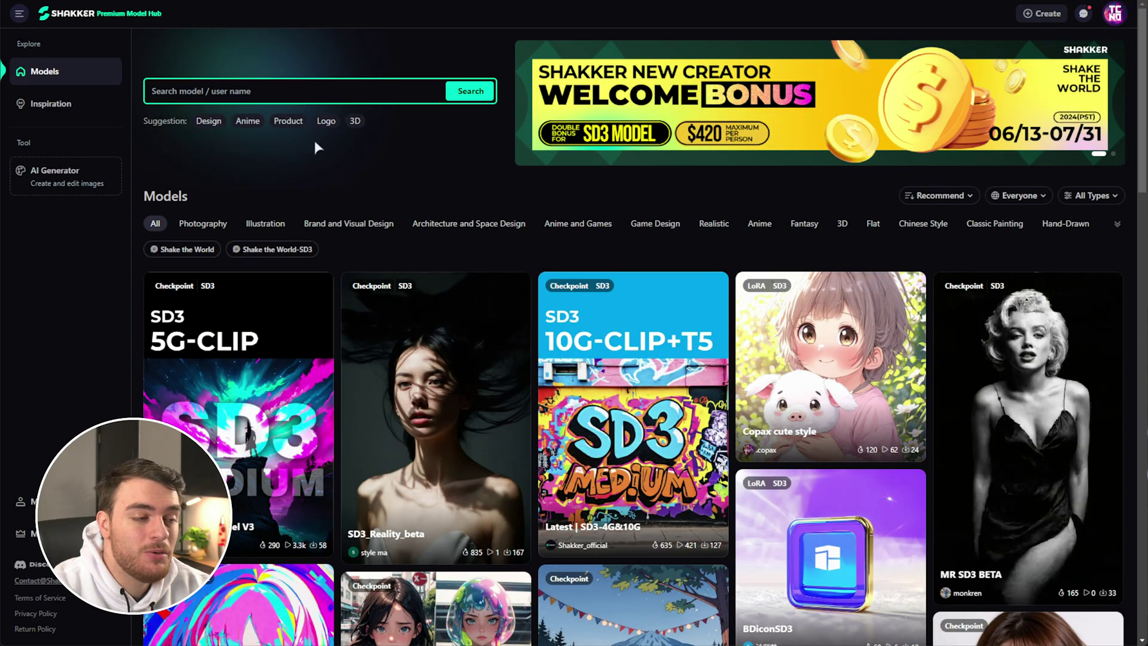
{"action": "scroll", "coordinate": [292, 363], "scroll_direction": "down", "scroll_amount": 7}
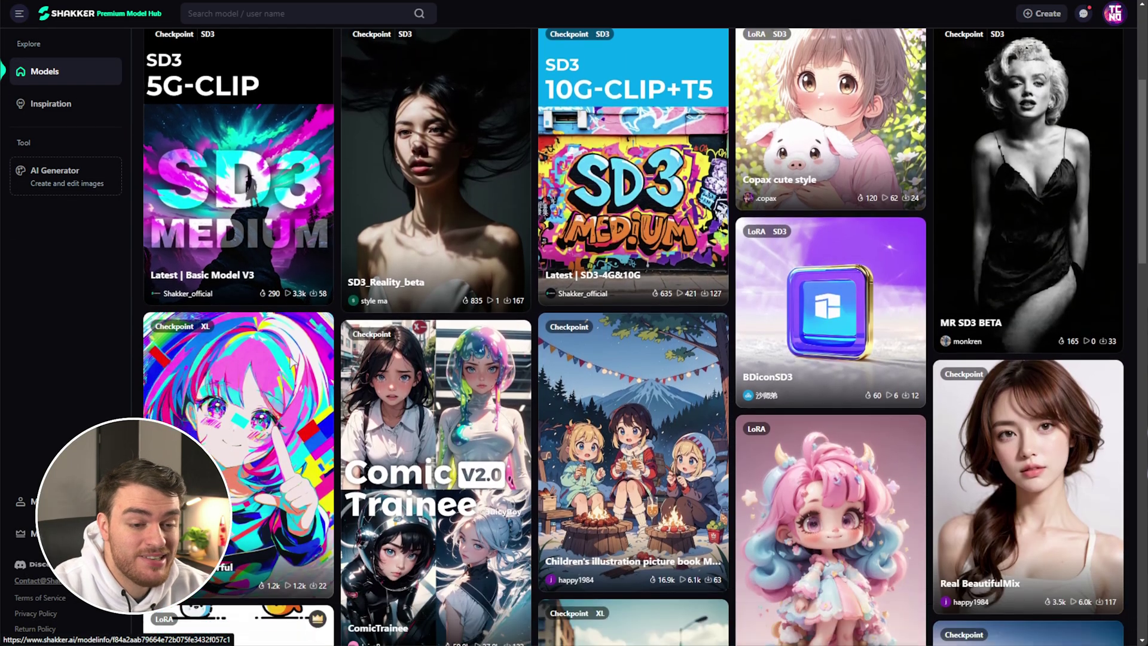
{"action": "scroll", "coordinate": [293, 363], "scroll_direction": "down", "scroll_amount": 9}
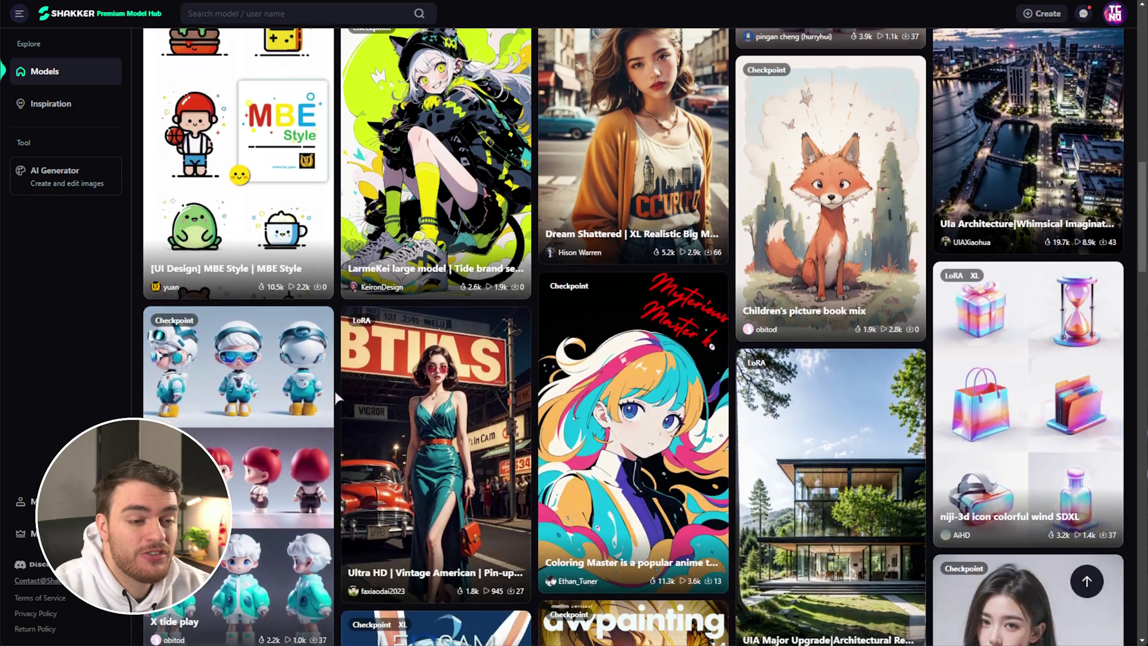
{"action": "scroll", "coordinate": [337, 397], "scroll_direction": "down", "scroll_amount": 8}
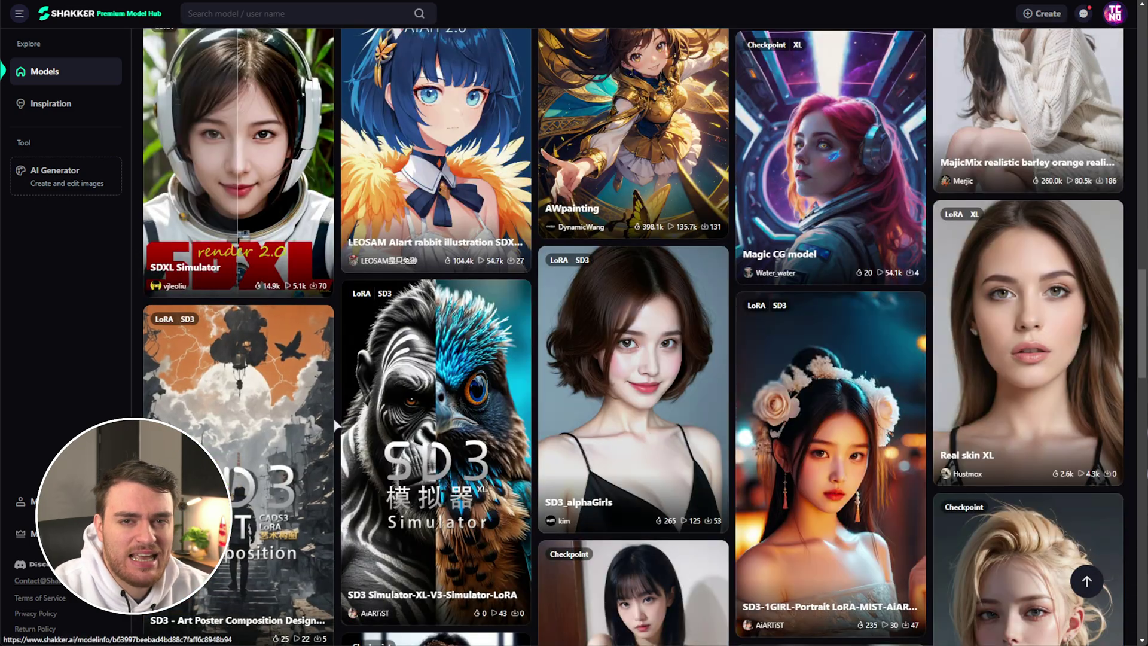
{"action": "scroll", "coordinate": [425, 414], "scroll_direction": "up", "scroll_amount": 8}
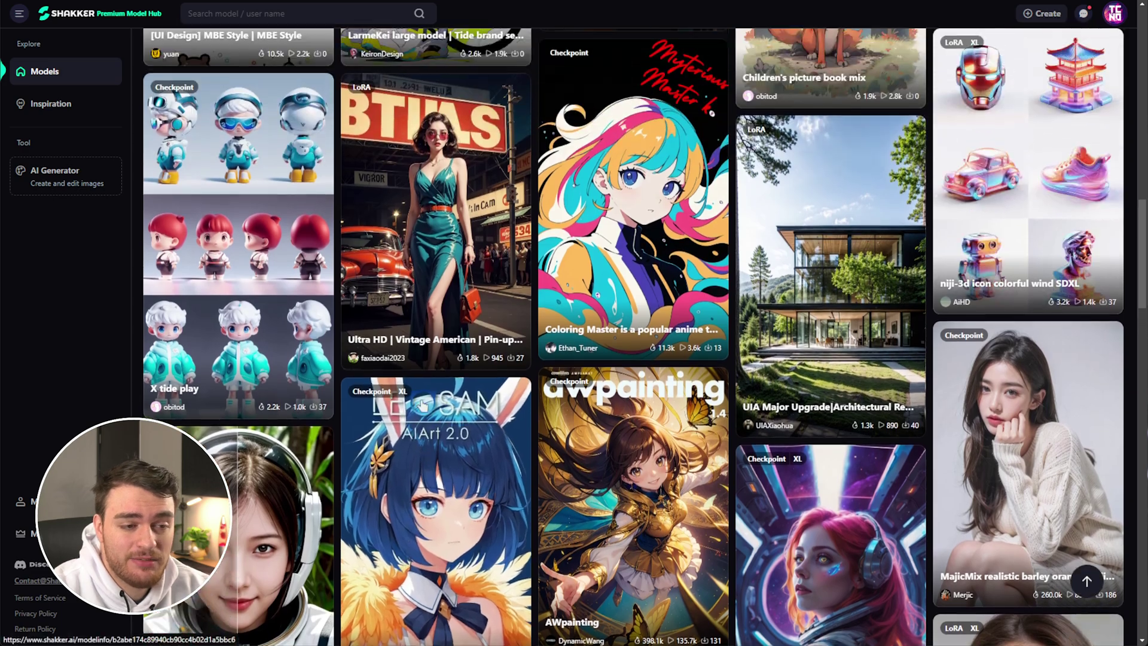
{"action": "scroll", "coordinate": [425, 414], "scroll_direction": "up", "scroll_amount": 7}
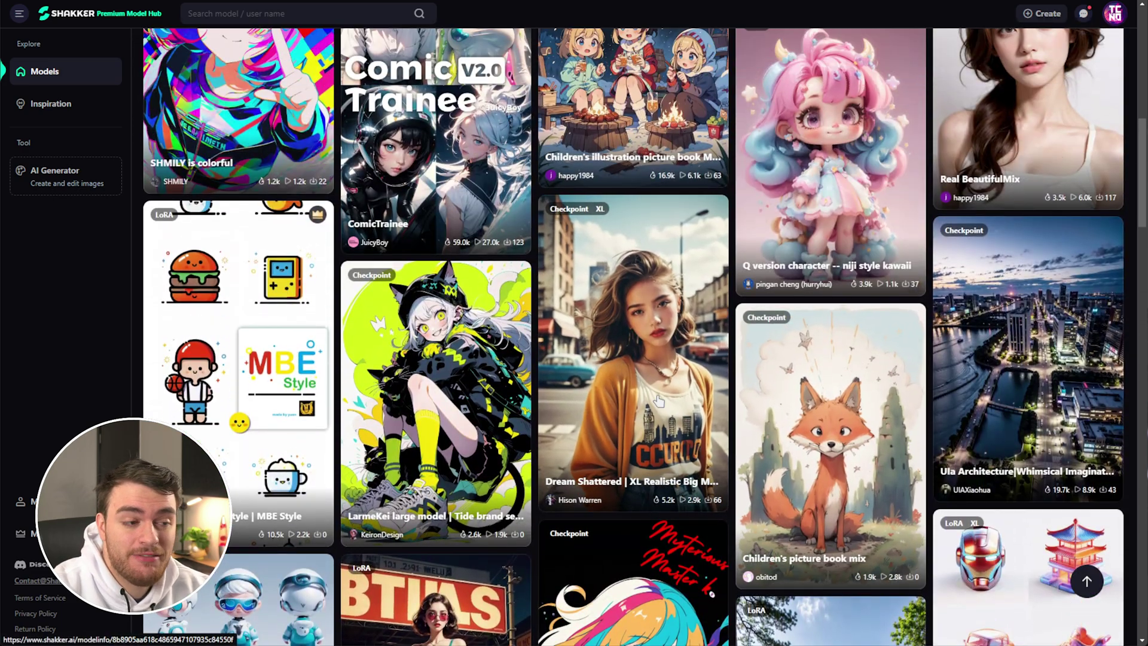
{"action": "scroll", "coordinate": [657, 401], "scroll_direction": "up", "scroll_amount": 1}
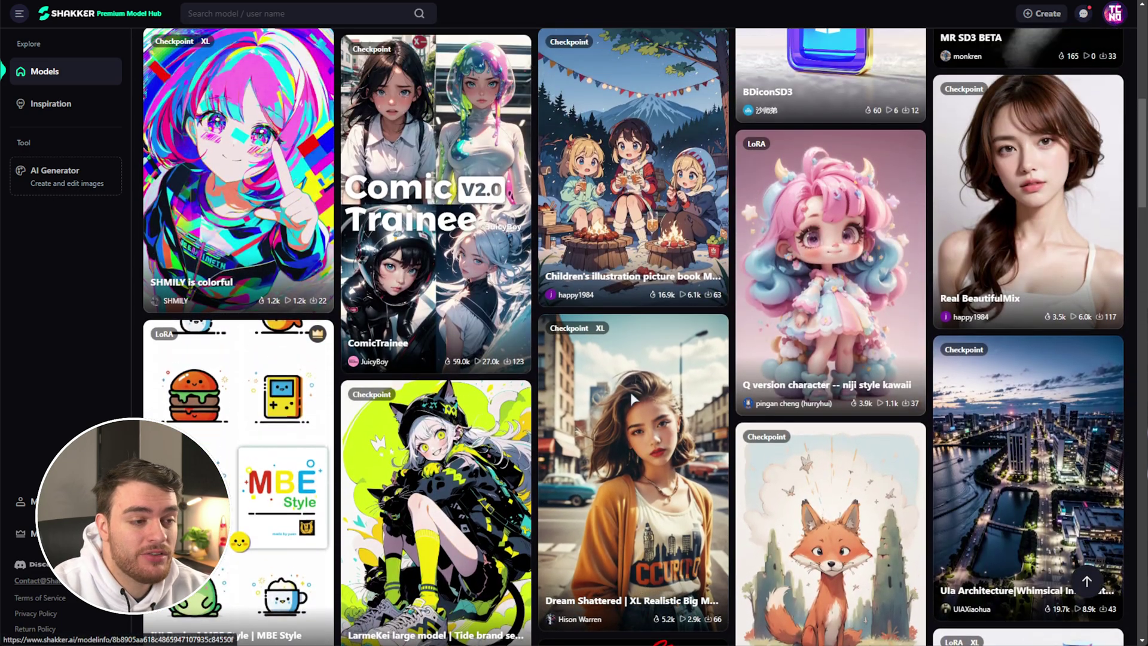
{"action": "left_click", "coordinate": [477, 205]}
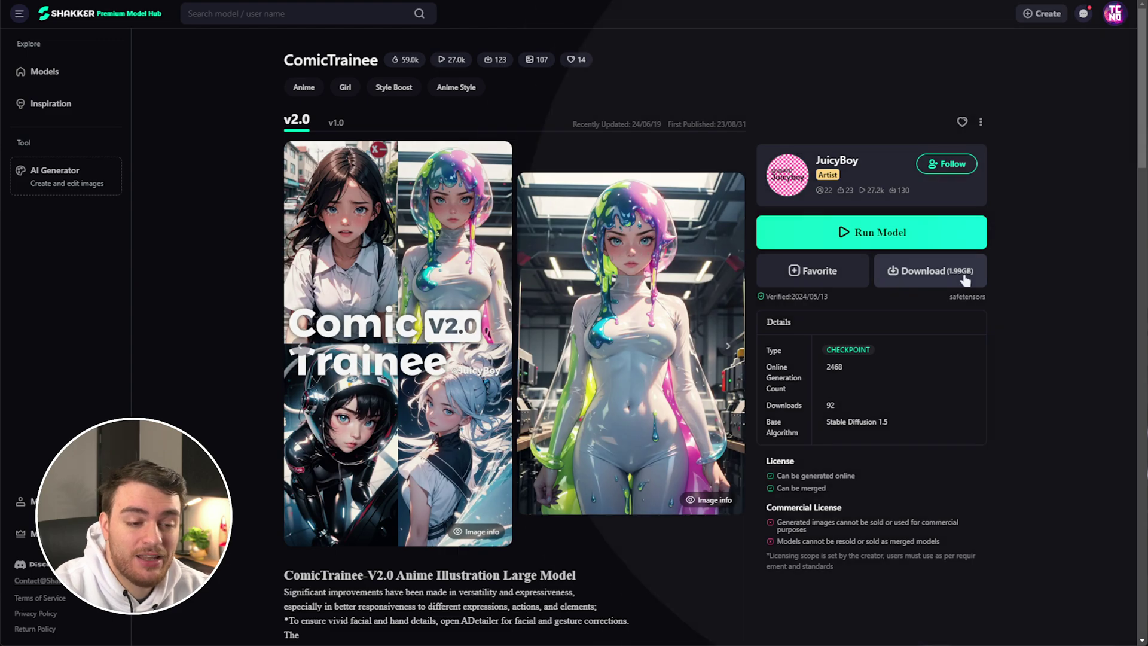
Run the ComicTrainee model in the online generator and switch the base model to SD3
{"action": "left_click", "coordinate": [950, 277]}
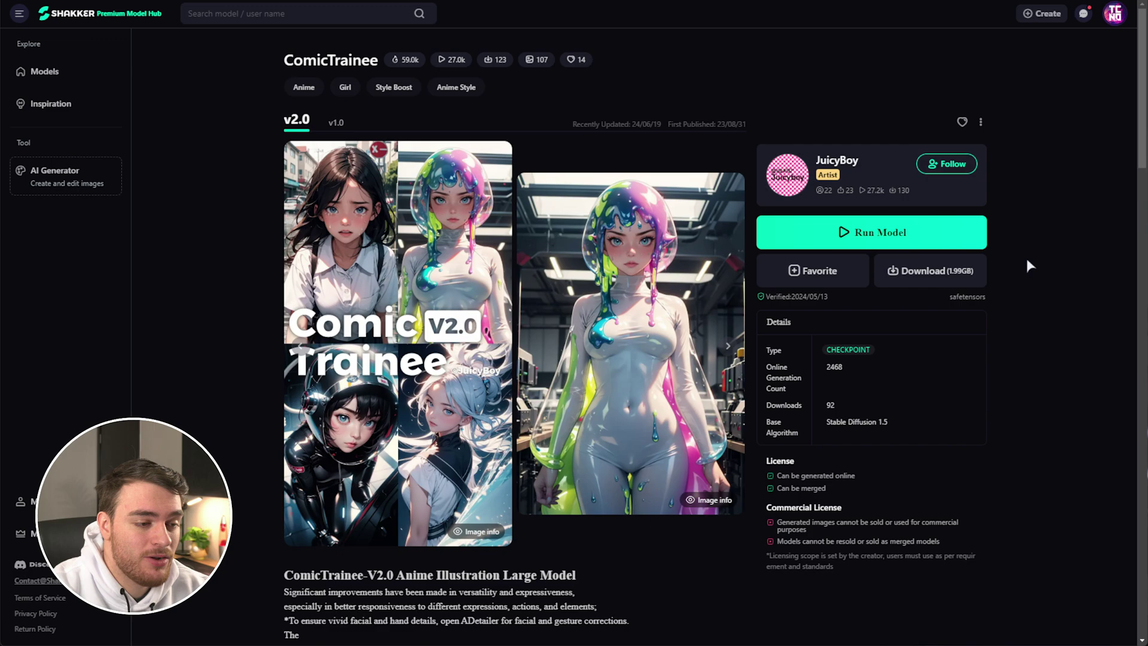
{"action": "double_click", "coordinate": [1013, 249]}
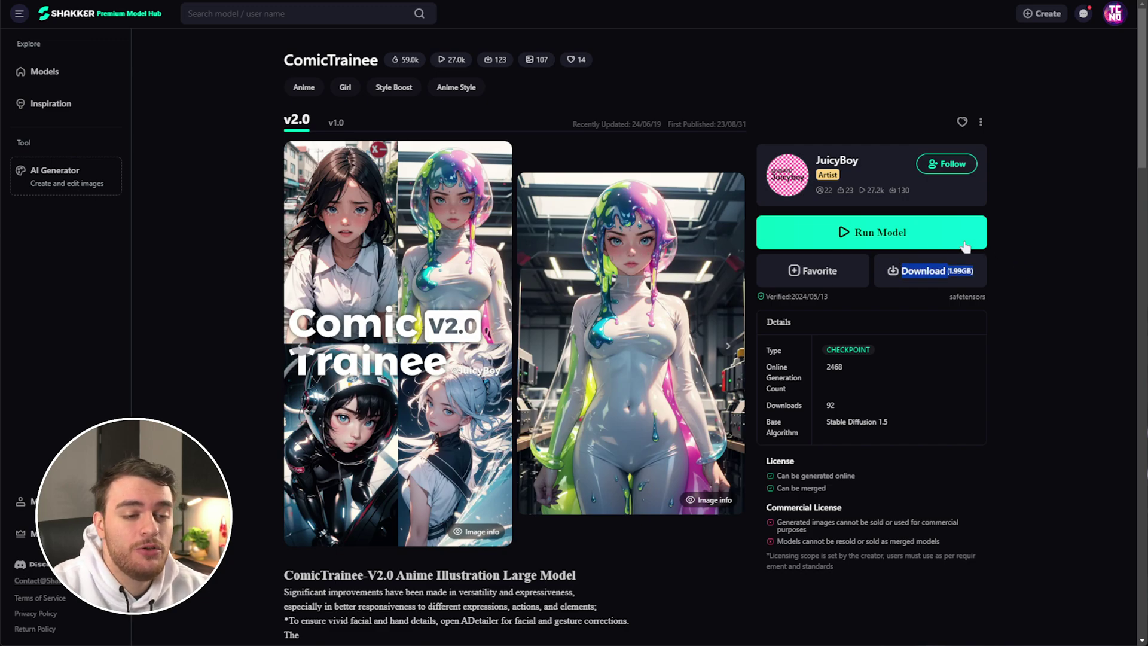
{"action": "left_click", "coordinate": [891, 236]}
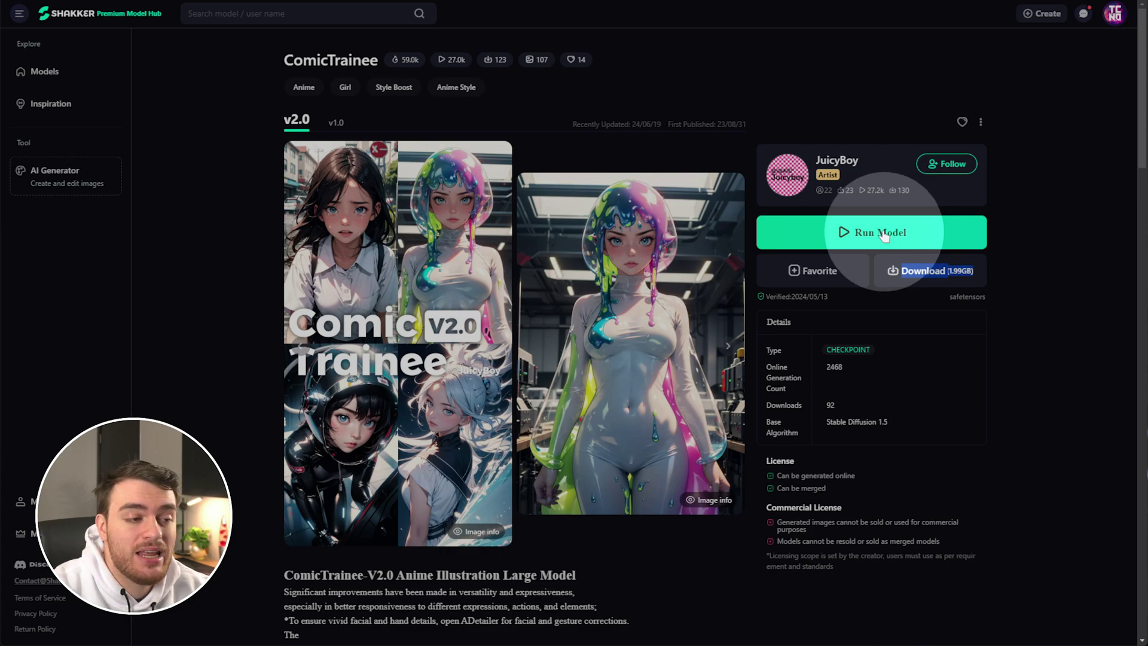
{"action": "left_click", "coordinate": [851, 243]}
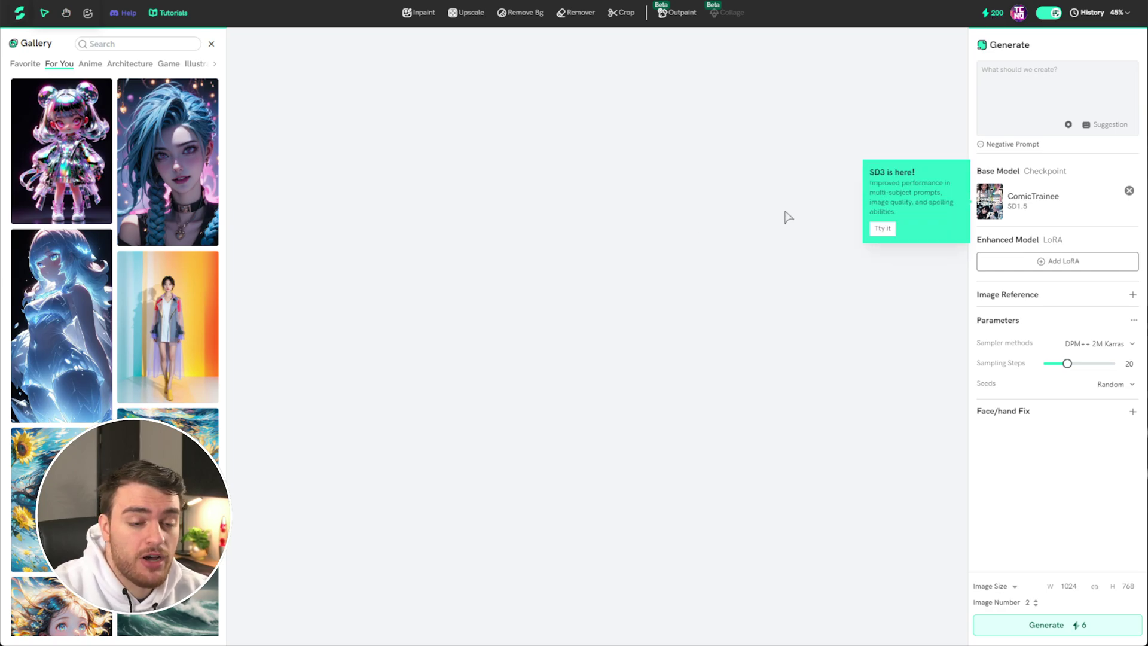
{"action": "left_click", "coordinate": [883, 228]}
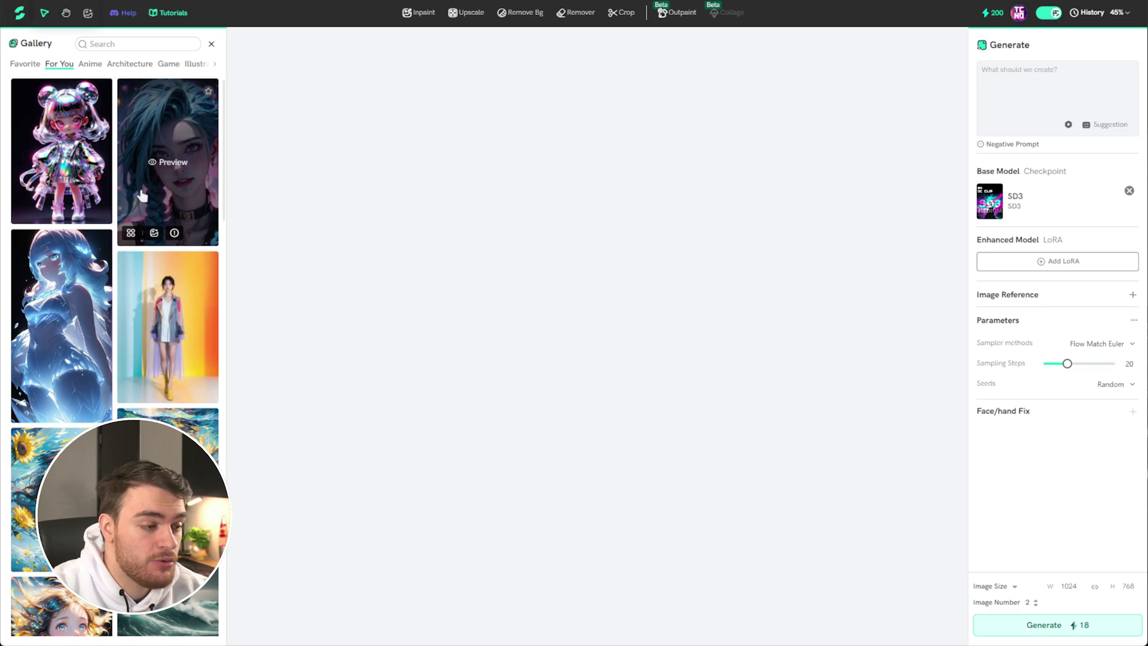
Preview the gallery portrait of the girl with blue braids and add the image to the canvas
{"action": "left_click", "coordinate": [144, 196]}
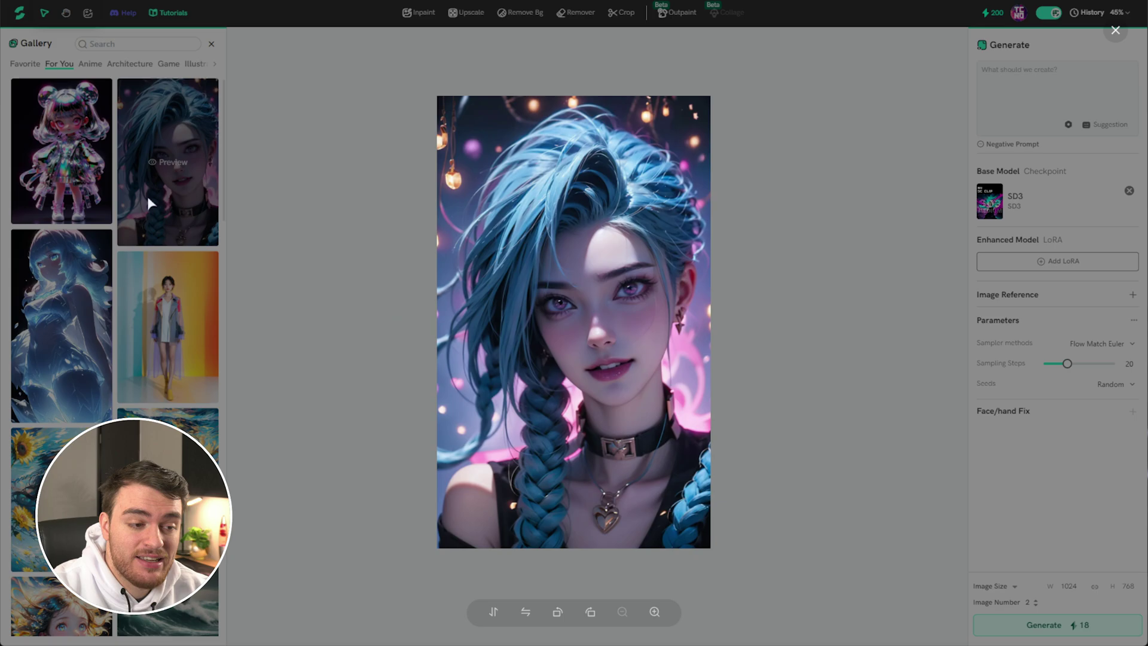
{"action": "left_click", "coordinate": [260, 187]}
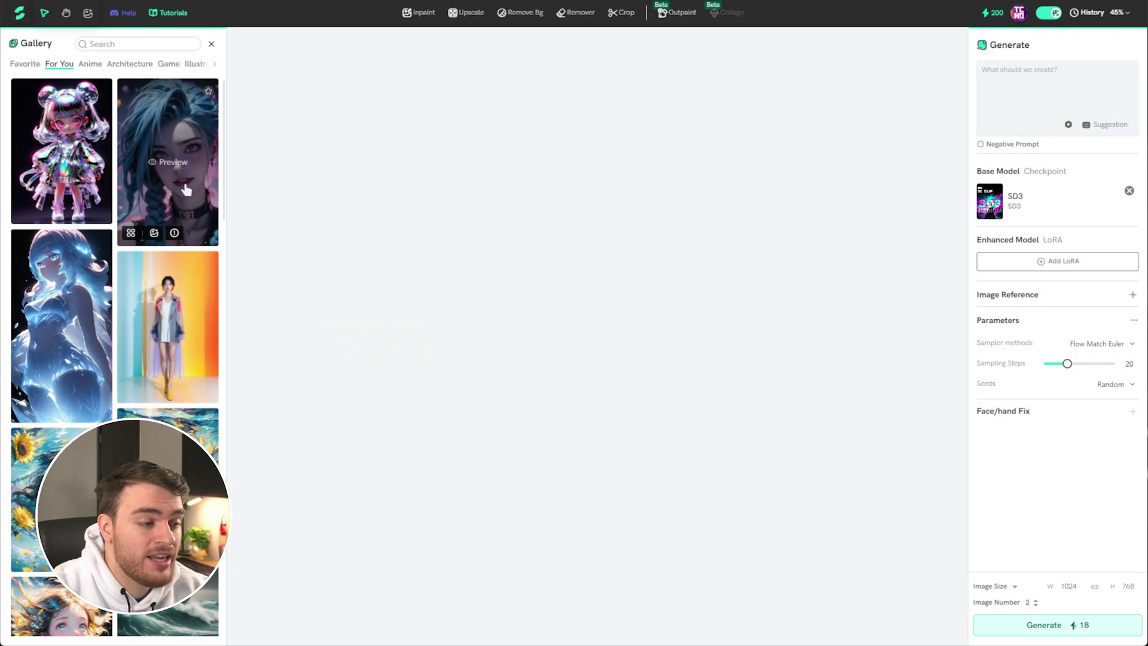
{"action": "left_click", "coordinate": [155, 235]}
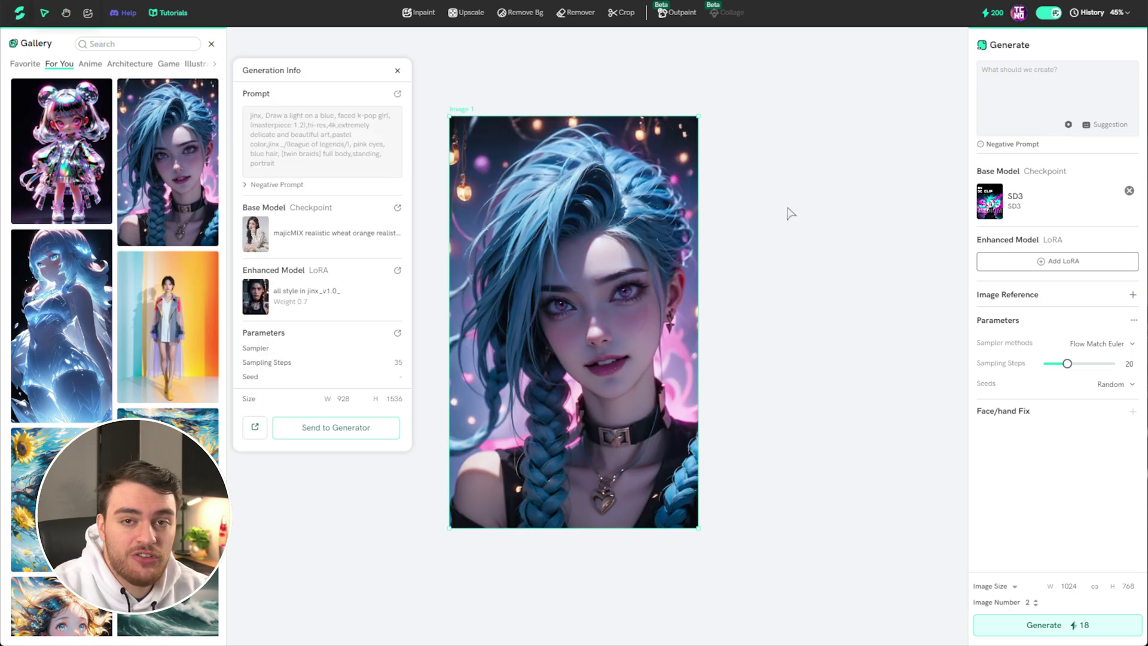
Examine the portrait's prompt and negative prompt in its generation info
{"action": "left_click_drag", "start_coordinate": [305, 166], "coordinate": [272, 177]}
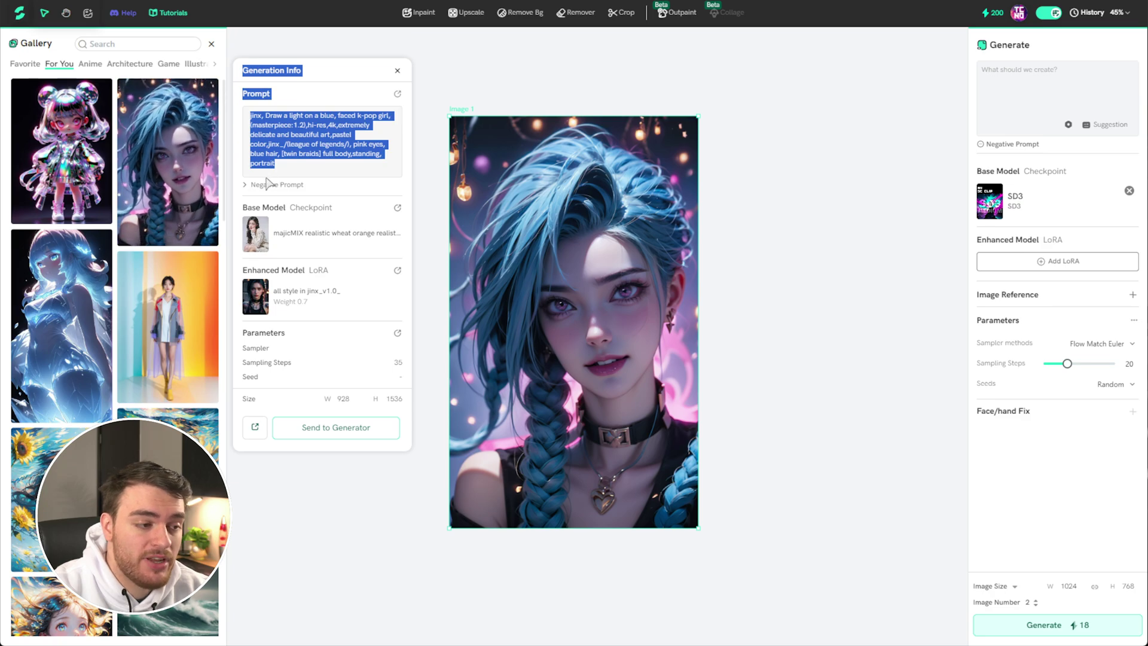
{"action": "left_click", "coordinate": [244, 185]}
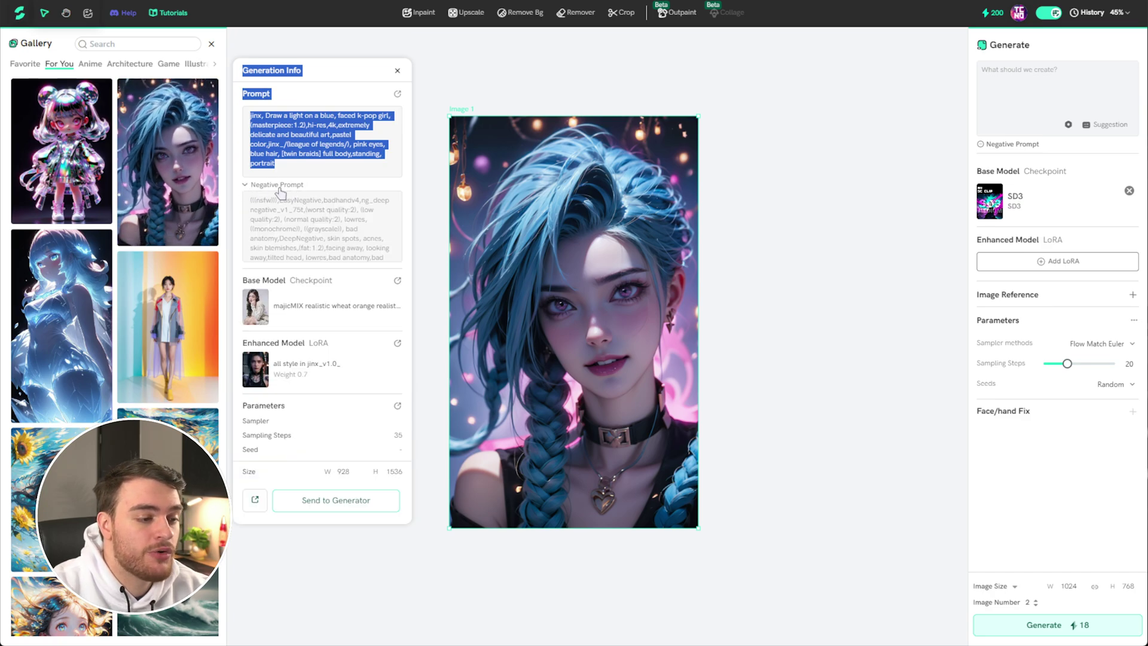
{"action": "left_click", "coordinate": [279, 186]}
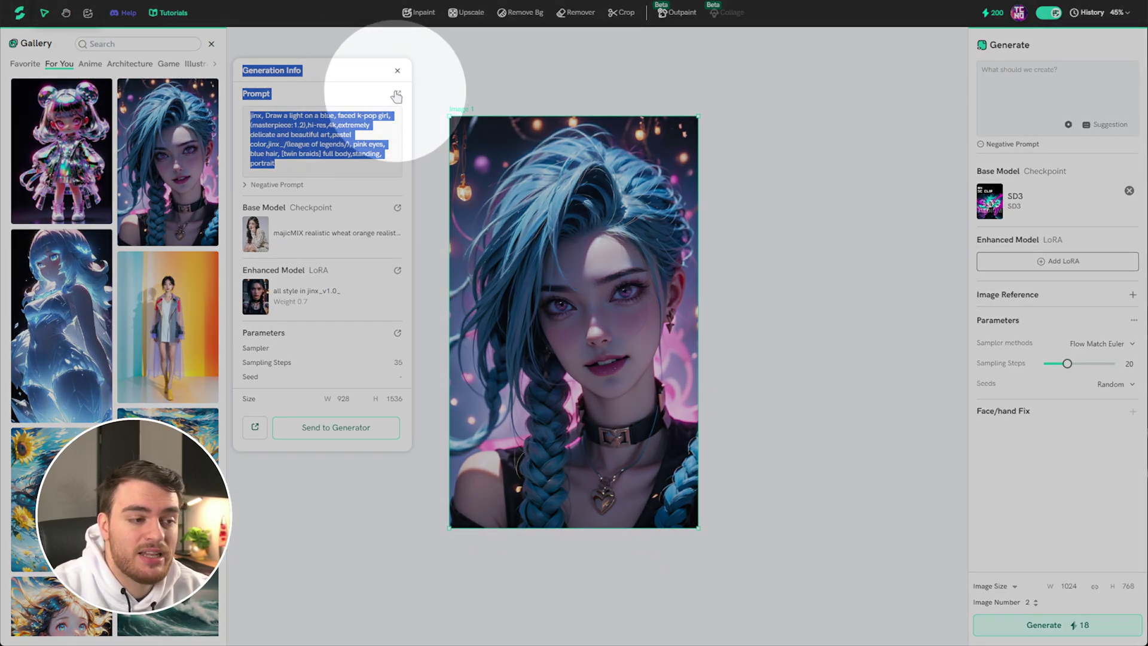
Copy the portrait's prompt into the generator, send all its generation settings there as well, and deselect the image
{"action": "left_click", "coordinate": [396, 96]}
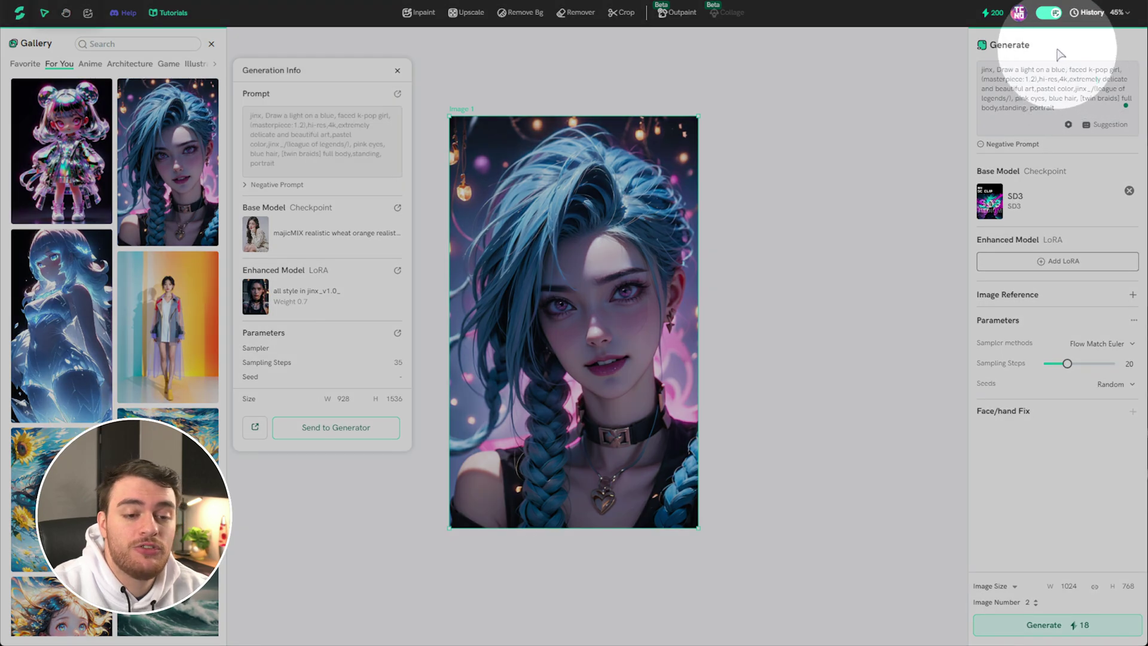
{"action": "left_click", "coordinate": [1087, 79]}
{"action": "mouse_move", "coordinate": [1086, 78]}
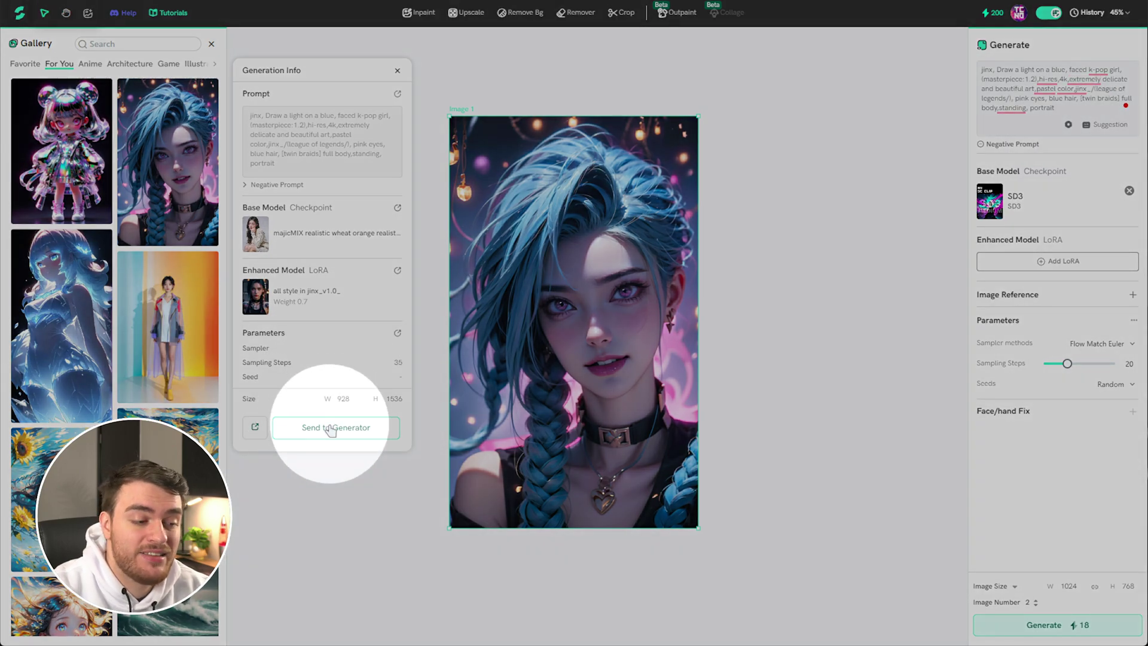
{"action": "left_click", "coordinate": [329, 429]}
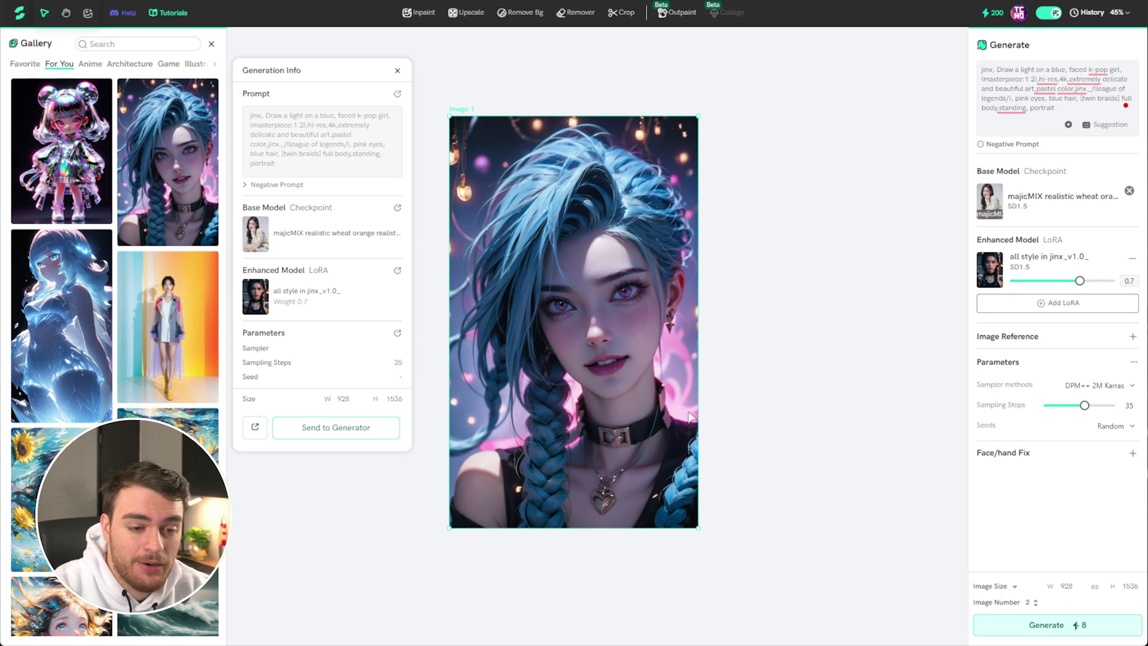
{"action": "left_click", "coordinate": [917, 465]}
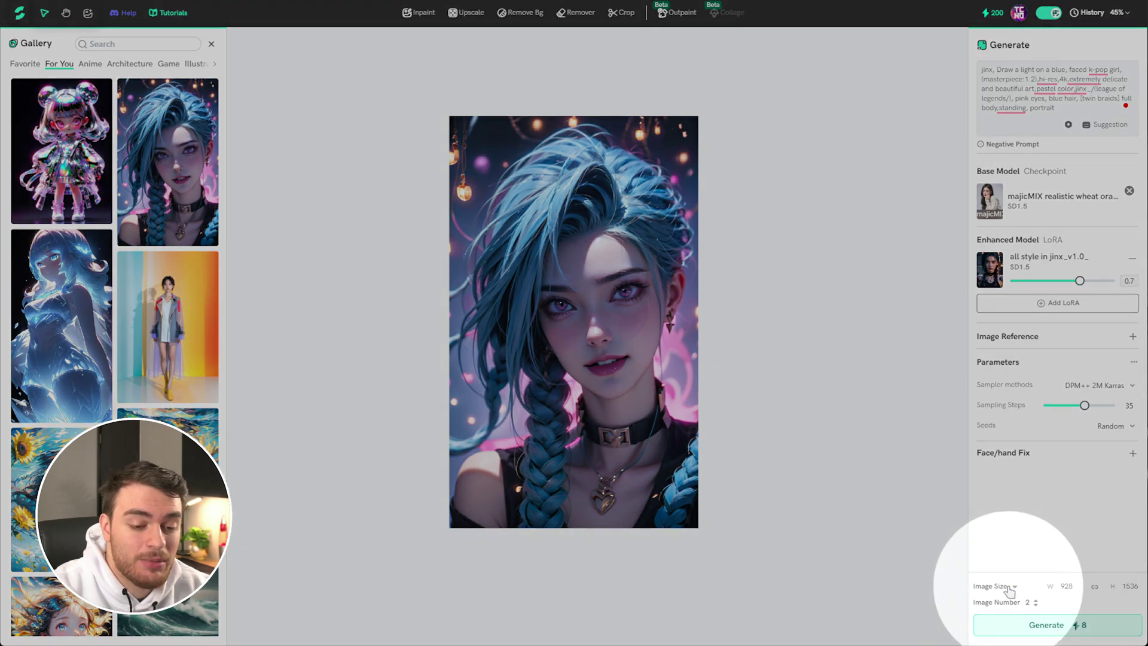
Set the image number to 1 and try the 512 x 512 image size before choosing 2048 x 2048
{"action": "left_click", "coordinate": [1009, 588]}
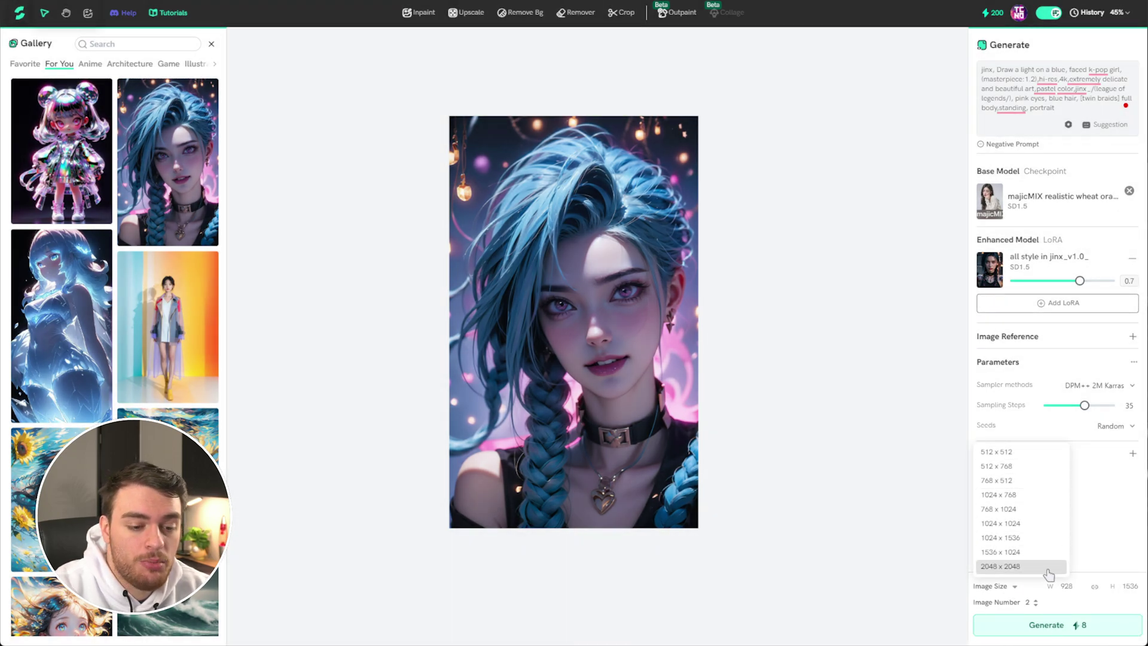
{"action": "left_click", "coordinate": [1024, 607]}
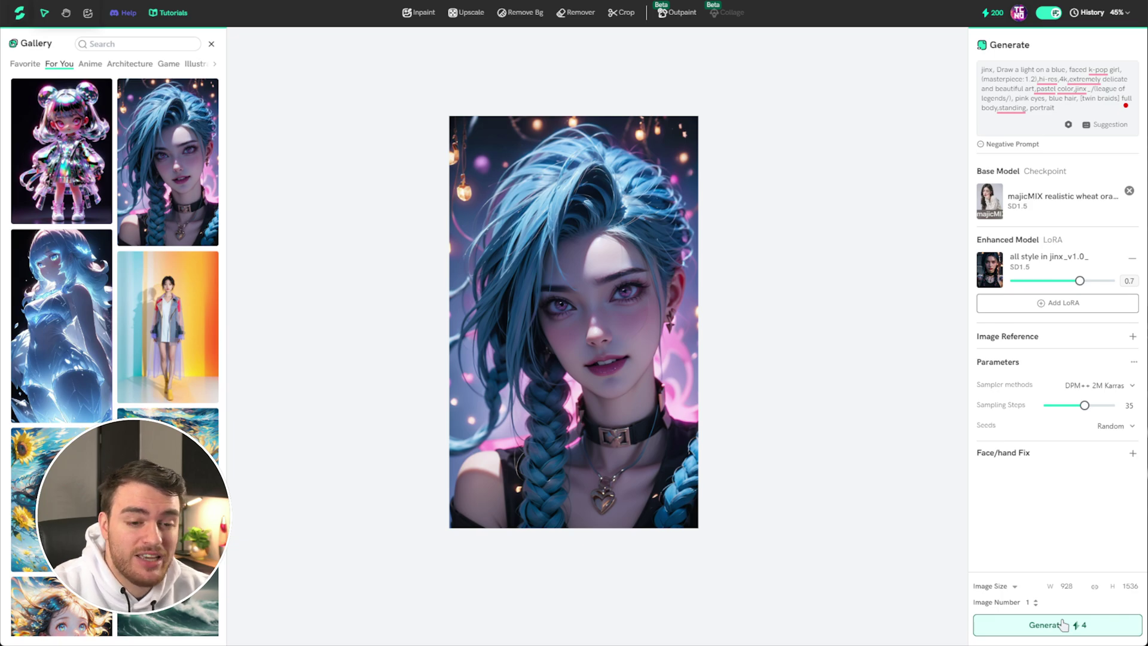
{"action": "left_click", "coordinate": [1010, 587]}
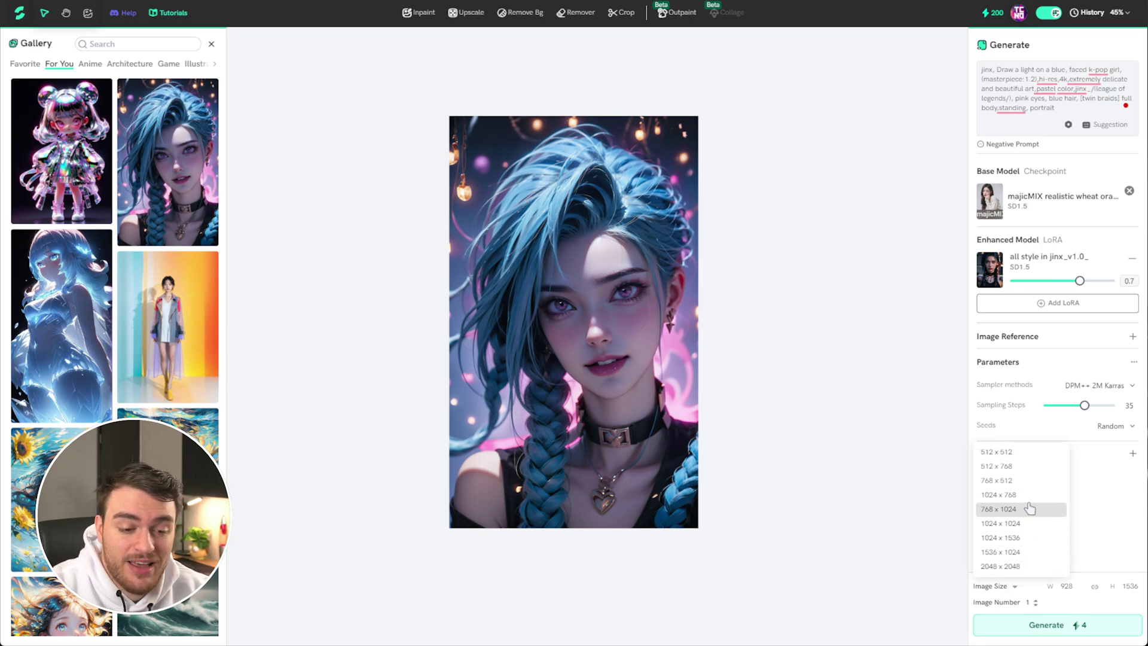
{"action": "left_click", "coordinate": [996, 451]}
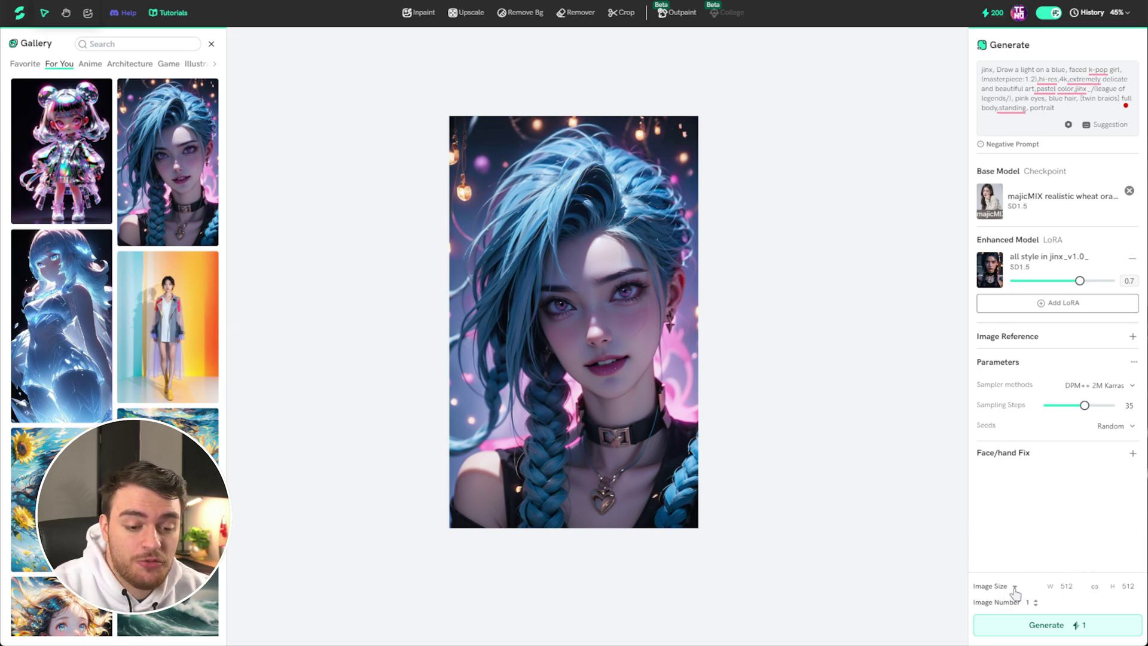
{"action": "left_click", "coordinate": [993, 587]}
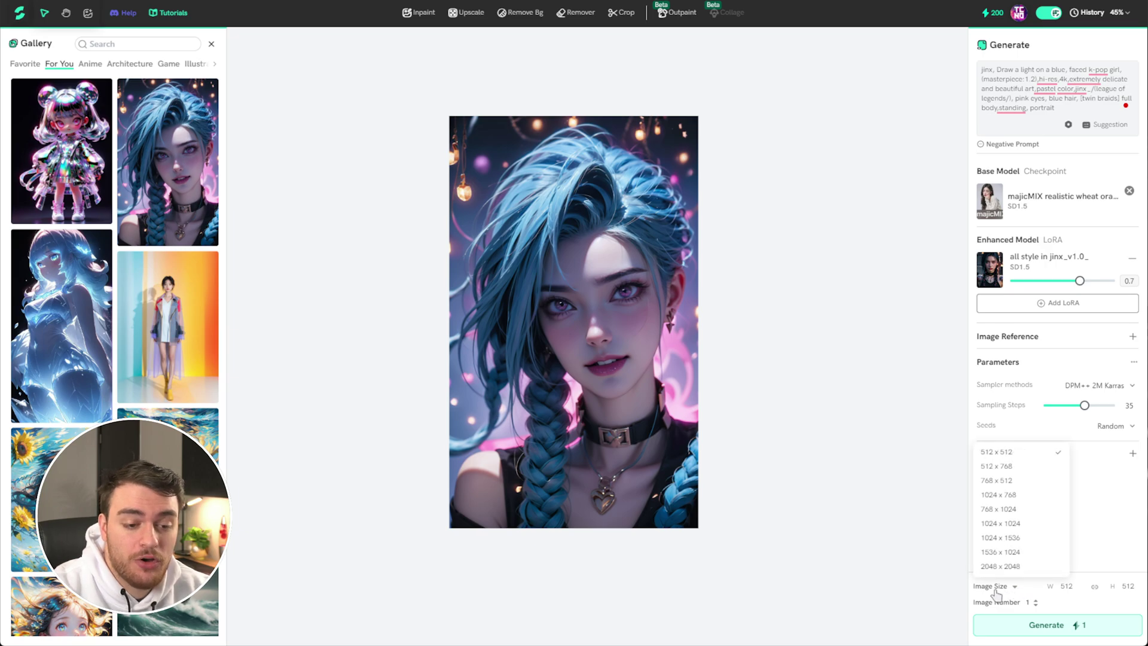
{"action": "left_click", "coordinate": [1021, 566]}
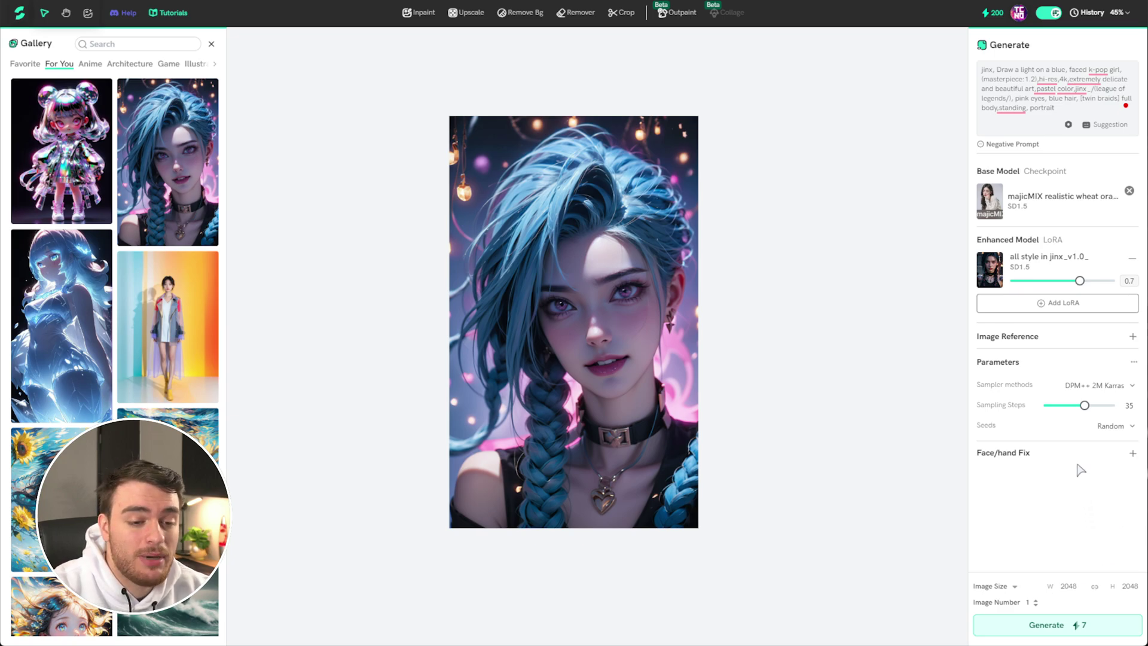
Review the generator's prompt and the negative prompt with its presets, and close the negative prompt settings
{"action": "triple_click", "coordinate": [994, 98]}
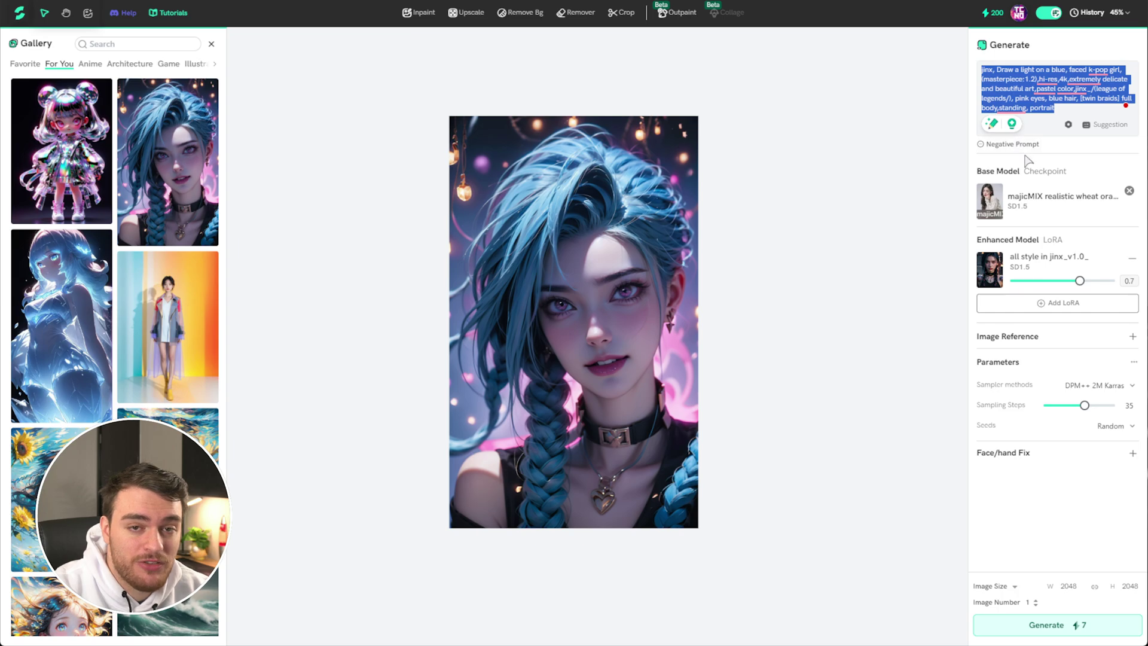
{"action": "left_click", "coordinate": [1003, 144]}
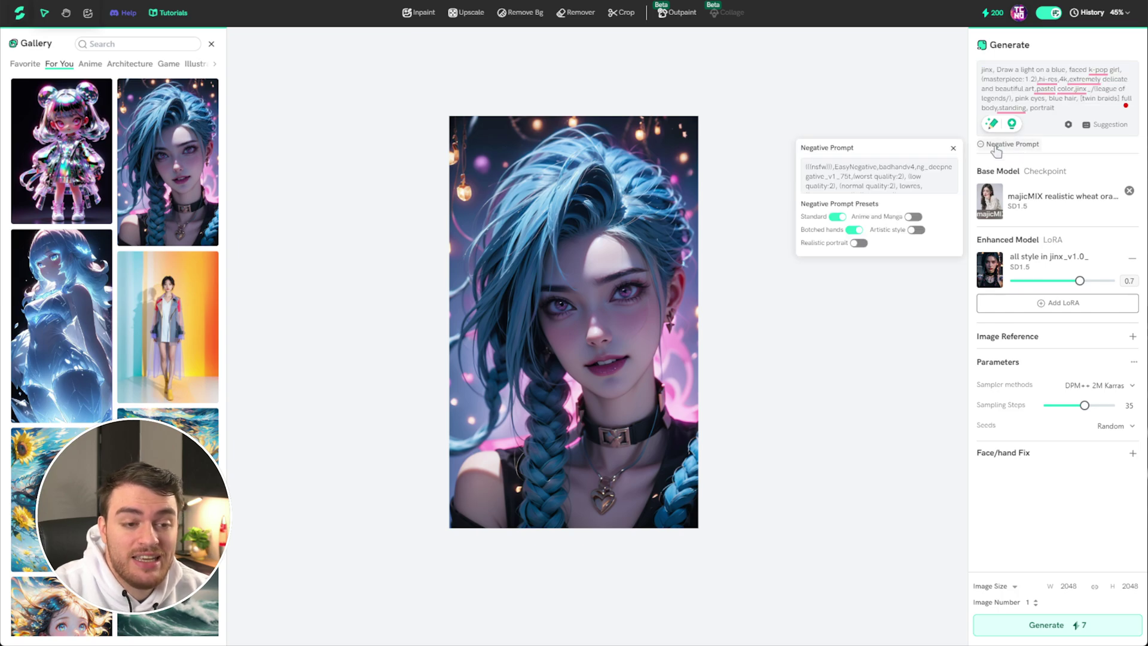
{"action": "left_click", "coordinate": [923, 188]}
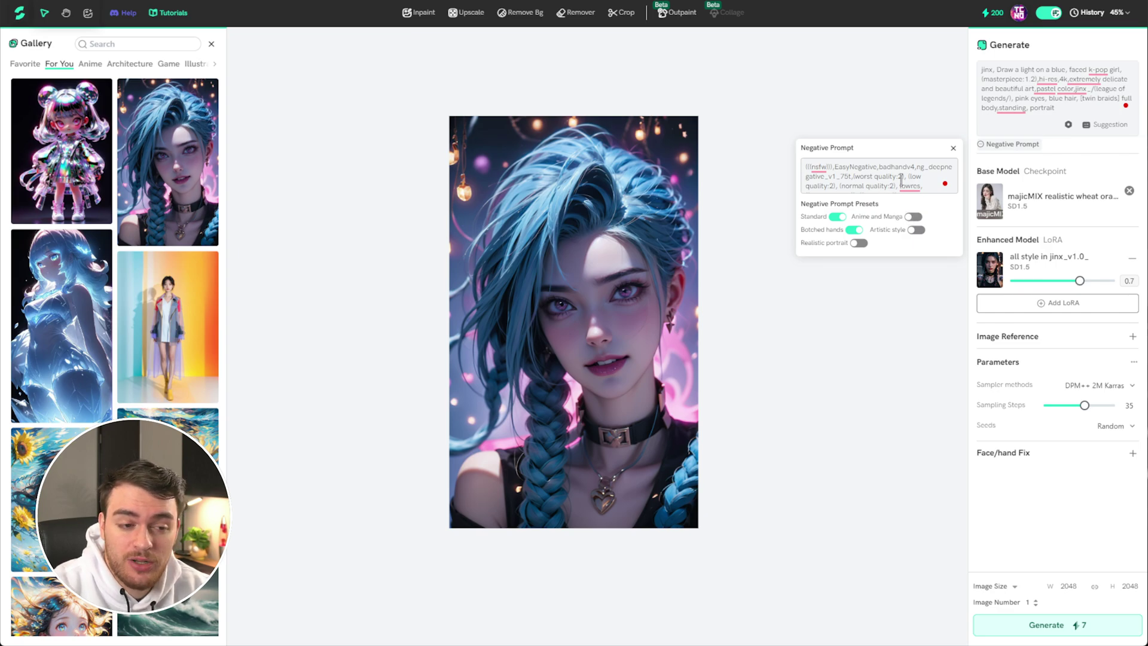
{"action": "left_click_drag", "start_coordinate": [938, 185], "coordinate": [698, 185]}
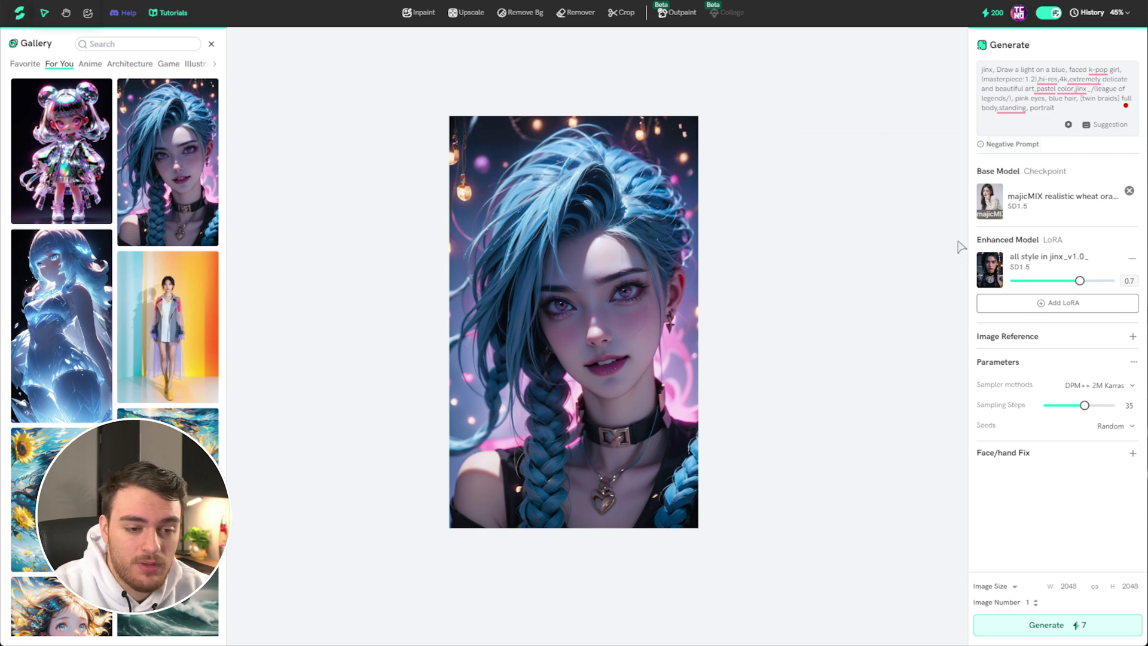
{"action": "left_click", "coordinate": [953, 148]}
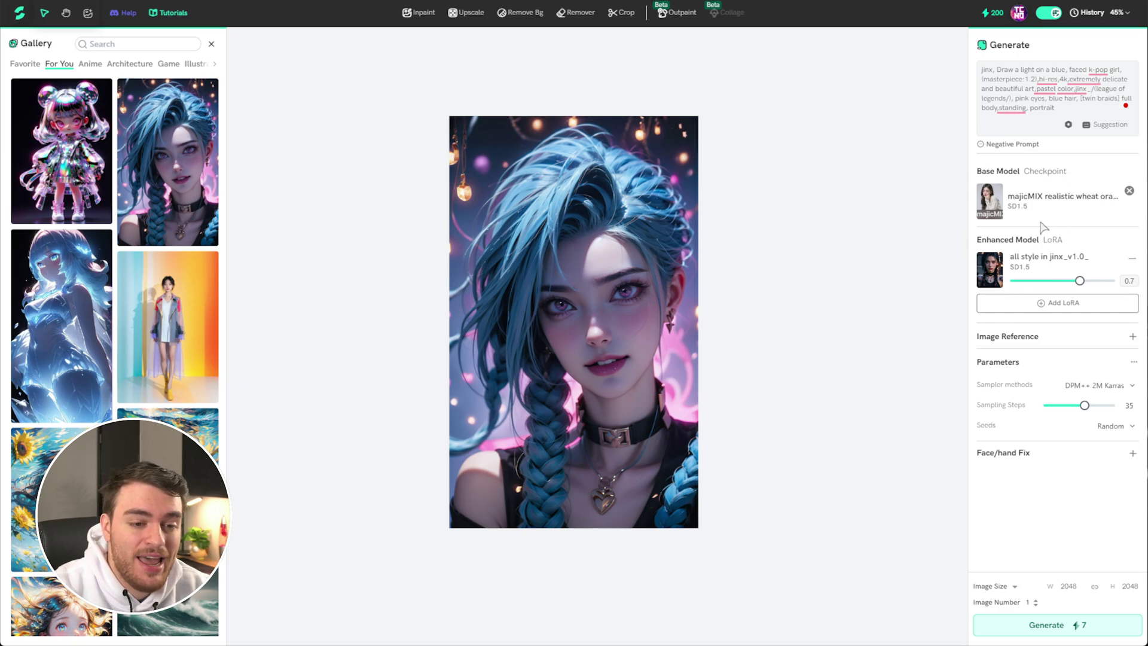
{"action": "mouse_move", "coordinate": [1052, 287]}
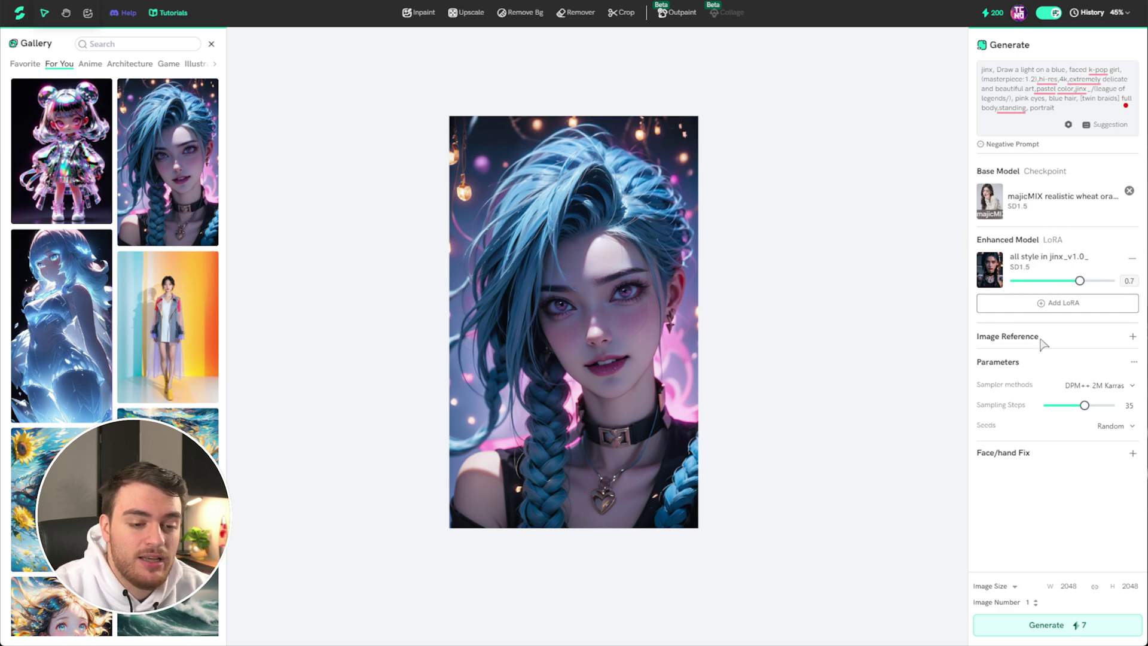
Review the available sampler methods and the seed options in the generation parameters
{"action": "left_click", "coordinate": [1092, 387]}
{"action": "left_click", "coordinate": [1092, 389]}
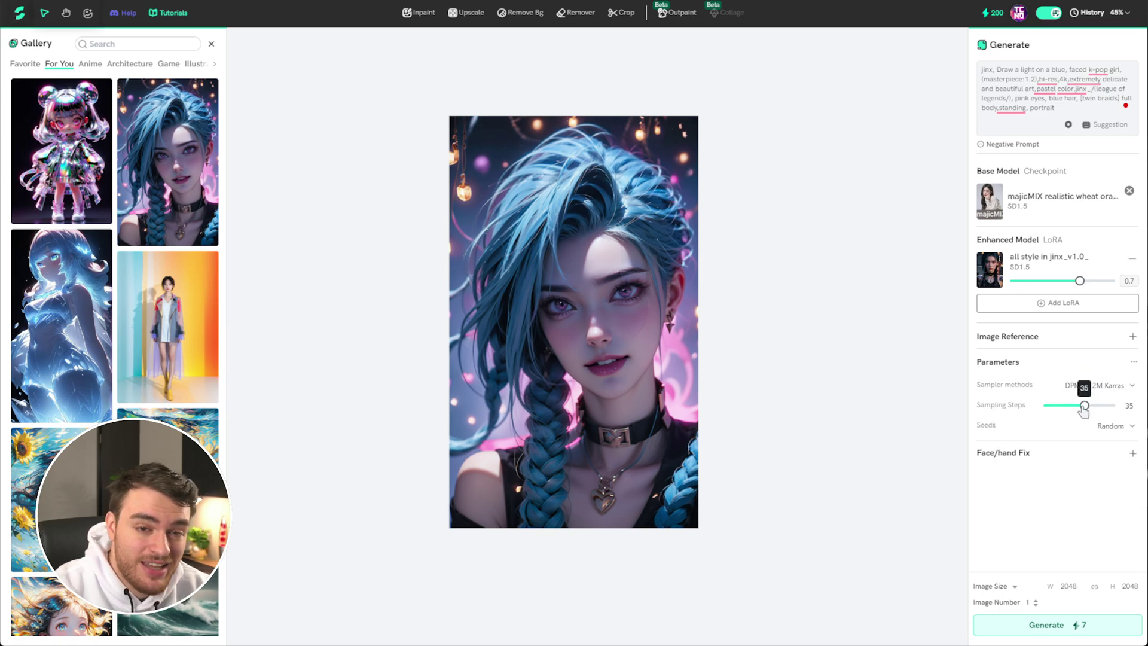
{"action": "left_click", "coordinate": [1100, 426]}
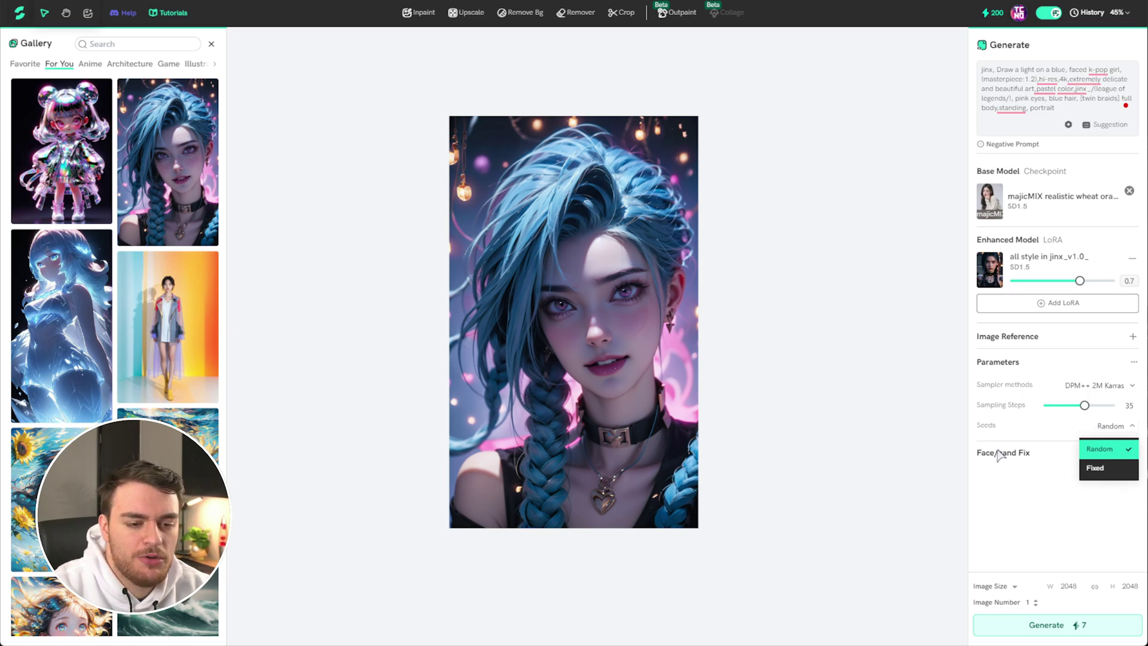
{"action": "left_click", "coordinate": [1109, 468]}
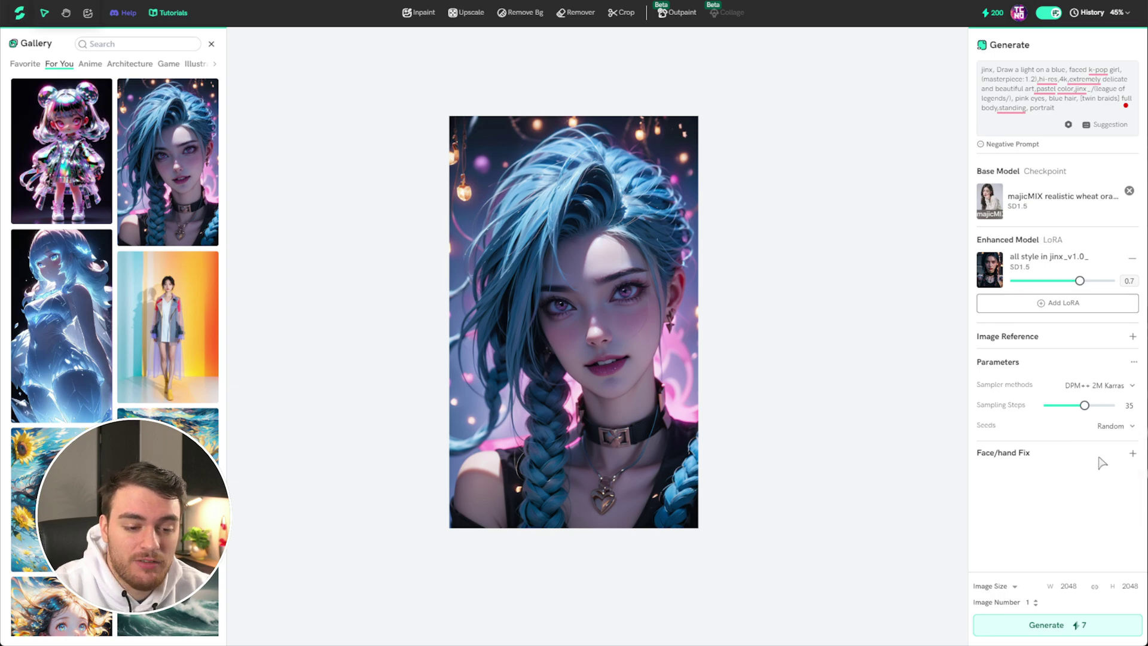
Try adding the Fix Face and Fix Hand add-ons to the generation settings, and remove both again
{"action": "left_click", "coordinate": [1129, 454]}
{"action": "left_click", "coordinate": [1049, 471]}
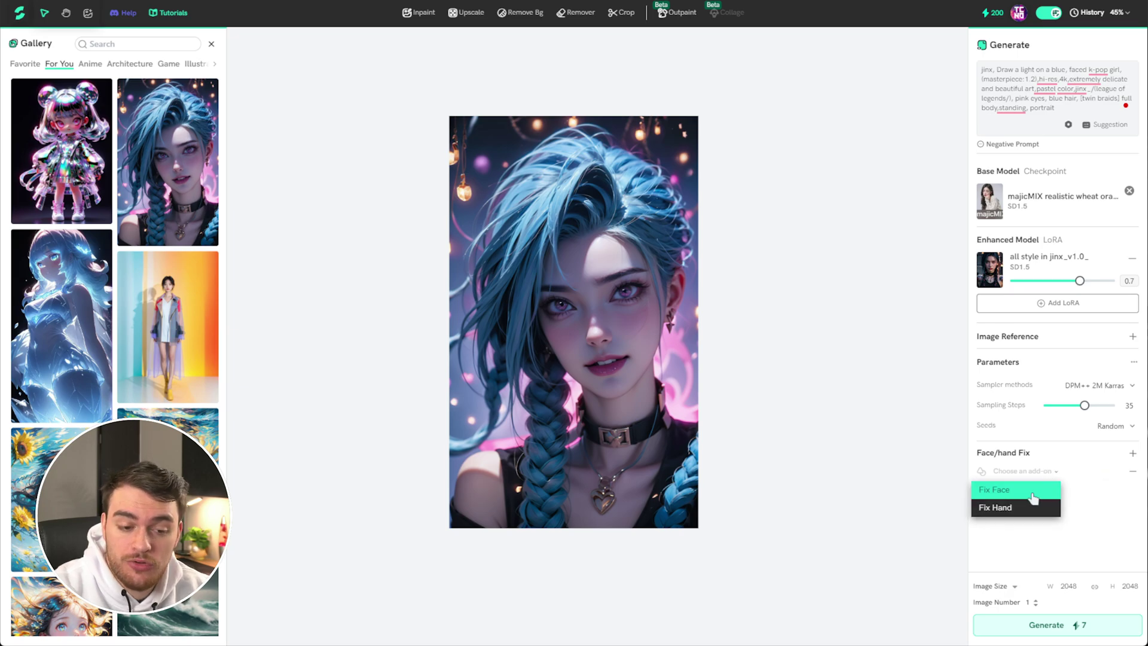
{"action": "left_click", "coordinate": [1033, 497]}
{"action": "left_click", "coordinate": [1020, 472]}
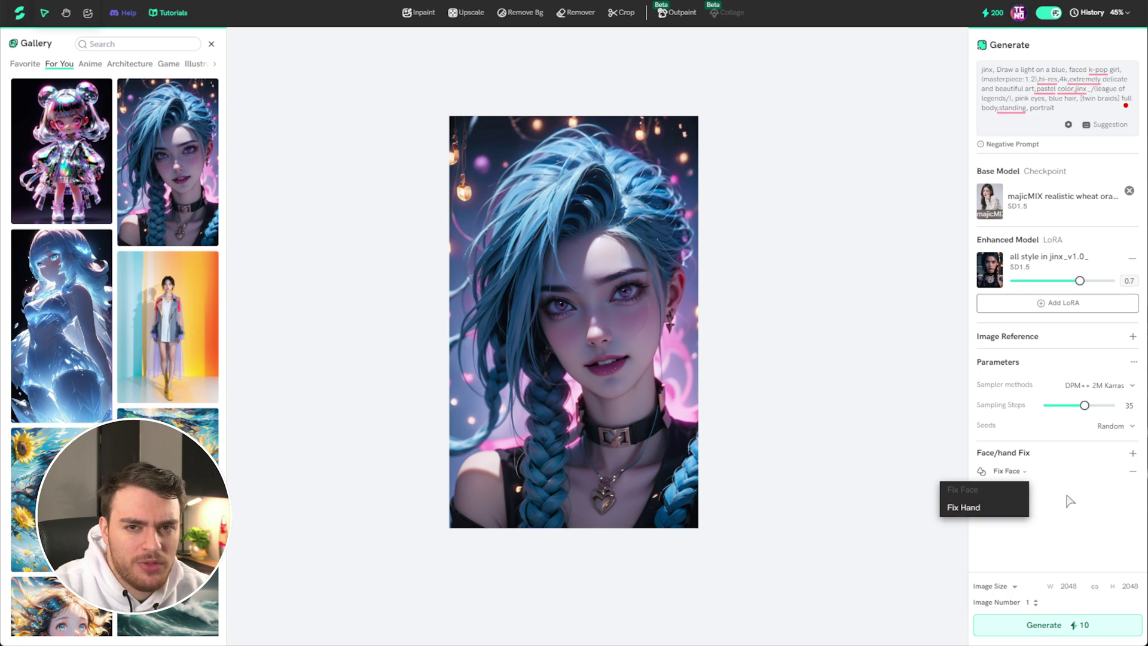
{"action": "left_click", "coordinate": [1070, 501]}
{"action": "left_click", "coordinate": [1132, 454]}
{"action": "left_click", "coordinate": [1043, 494]}
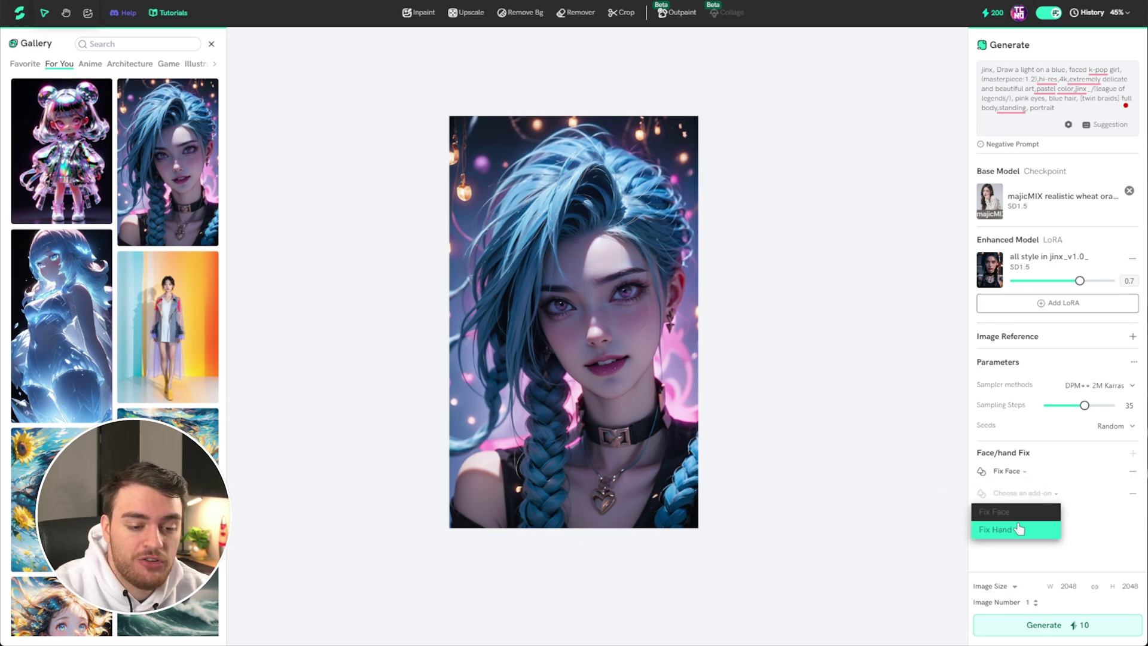
{"action": "left_click", "coordinate": [1019, 529]}
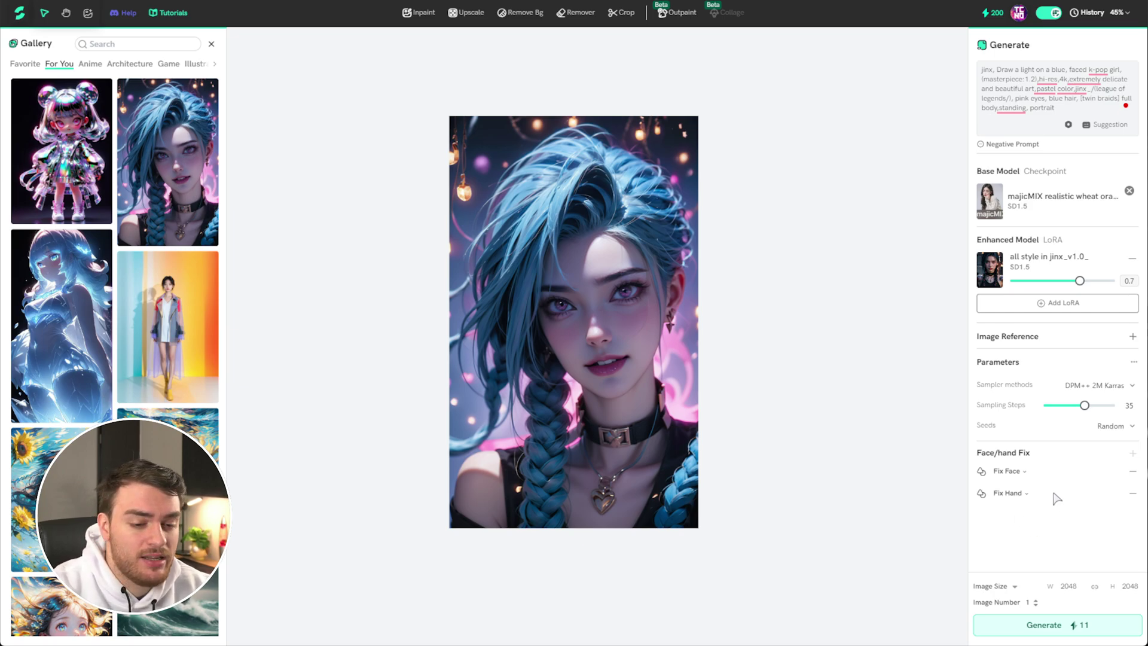
{"action": "left_click", "coordinate": [1132, 472]}
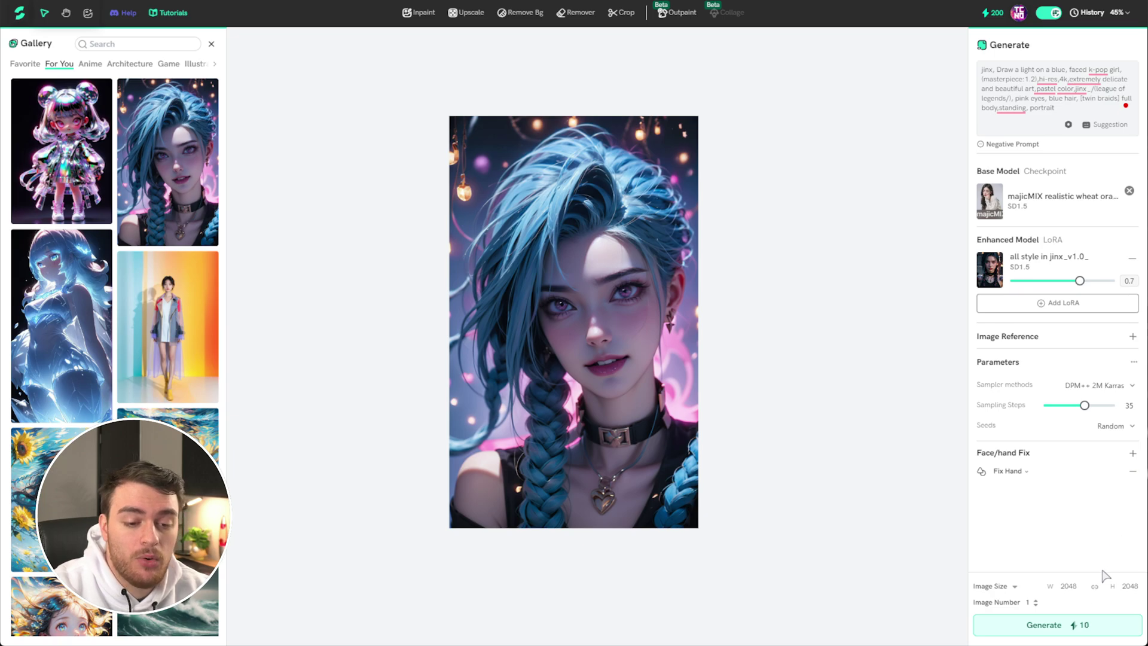
{"action": "left_click", "coordinate": [1132, 472]}
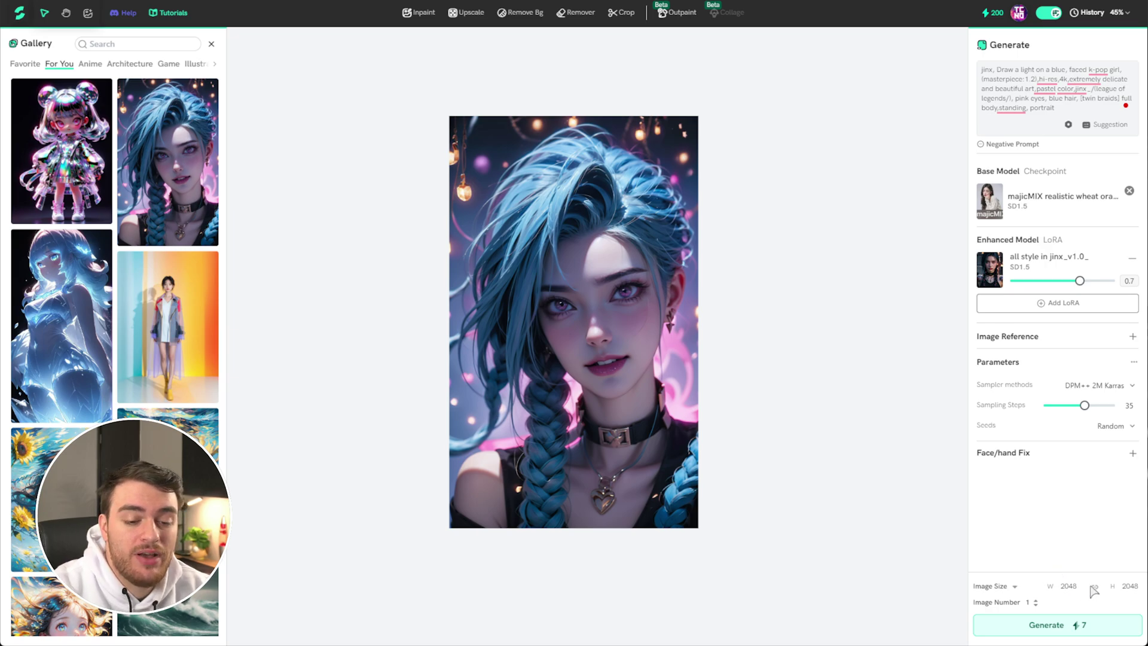
Generate the image with the current prompt, models and parameters, and bring it into view on the canvas
{"action": "left_click", "coordinate": [1067, 632]}
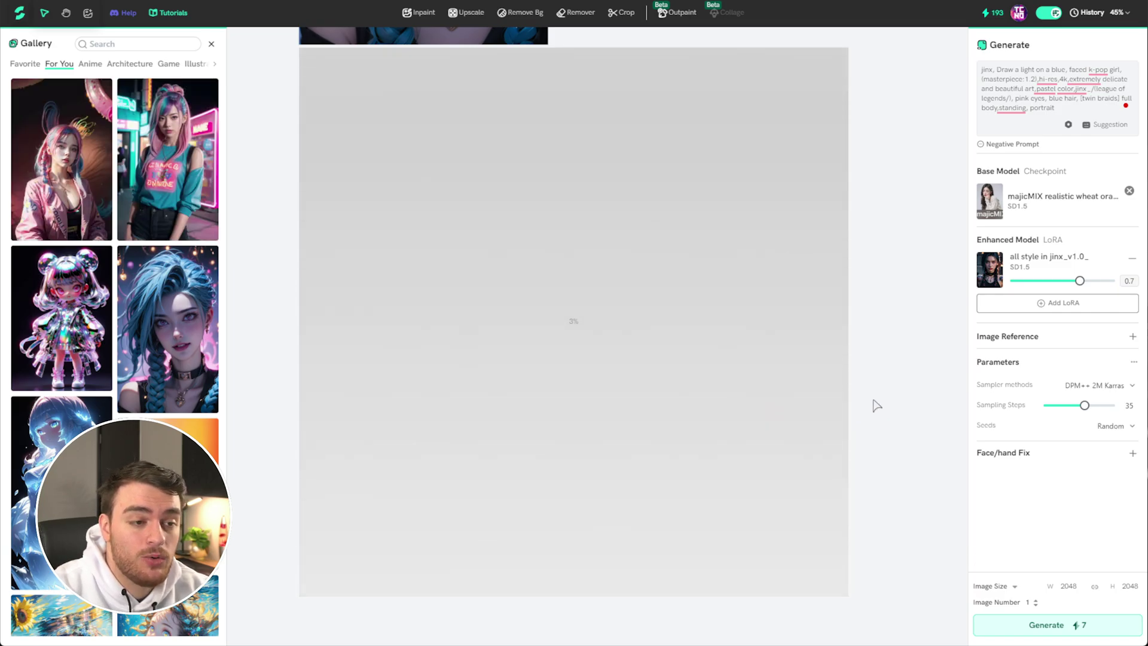
{"action": "scroll", "coordinate": [875, 405], "scroll_direction": "down", "scroll_amount": 5}
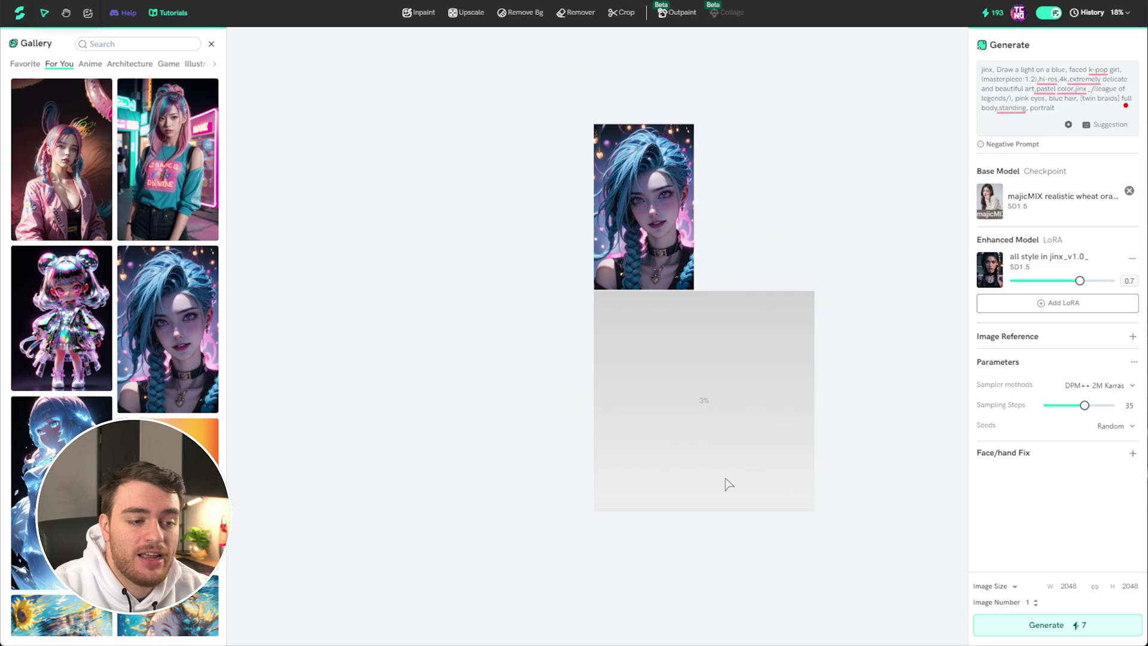
{"action": "scroll", "coordinate": [693, 445], "scroll_direction": "down", "scroll_amount": 5}
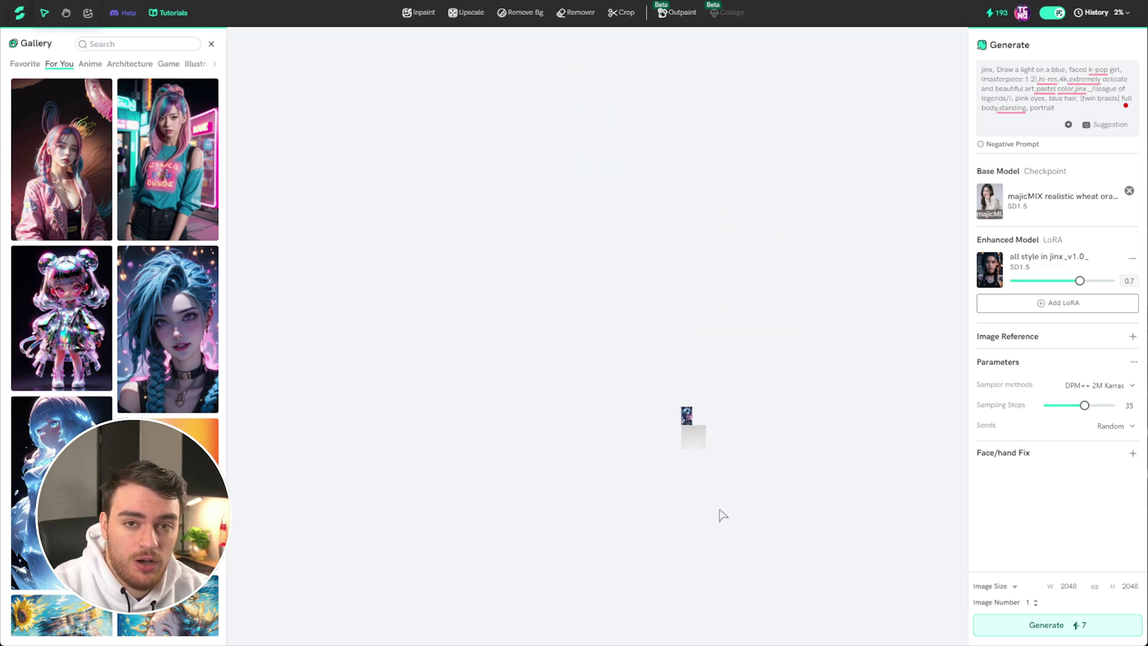
{"action": "scroll", "coordinate": [699, 442], "scroll_direction": "up", "scroll_amount": 5}
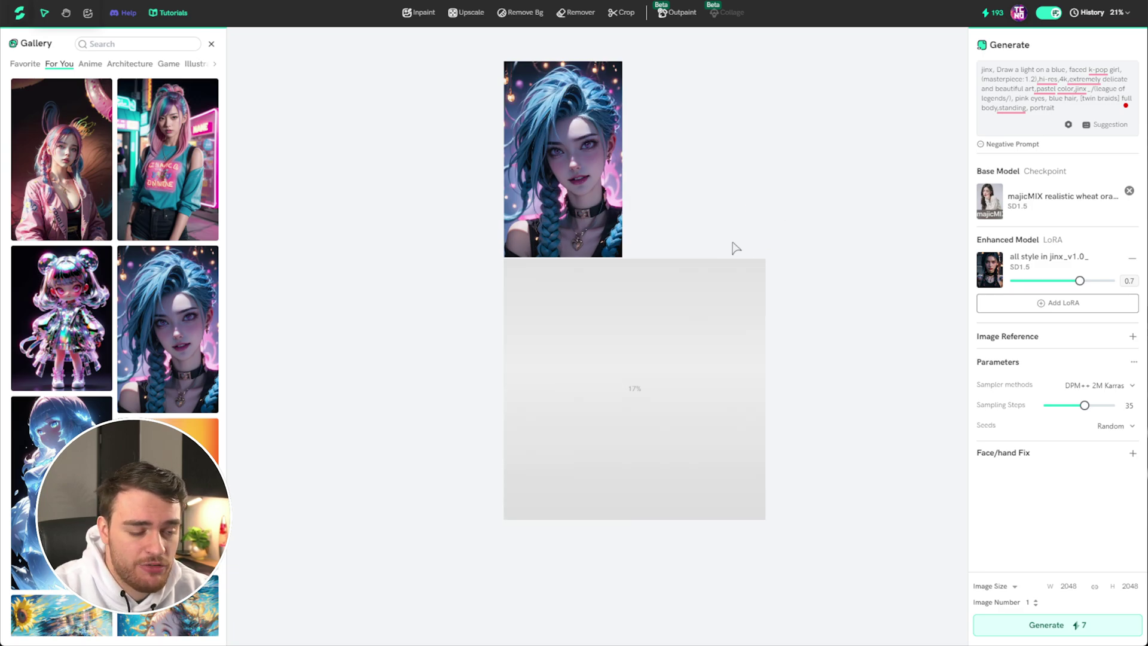
{"action": "scroll", "coordinate": [720, 327], "scroll_direction": "up", "scroll_amount": 3}
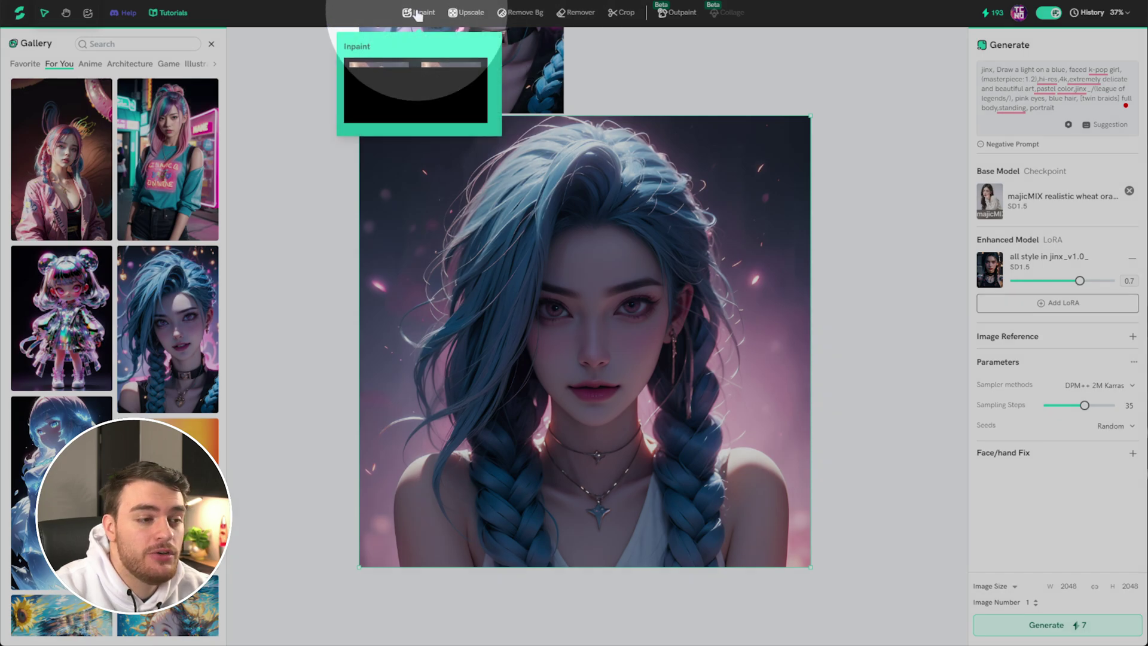
Mask the hair of the generated portrait for inpainting, try the mode that inpaints unmasked areas, and undo that mode change
{"action": "left_click", "coordinate": [417, 13]}
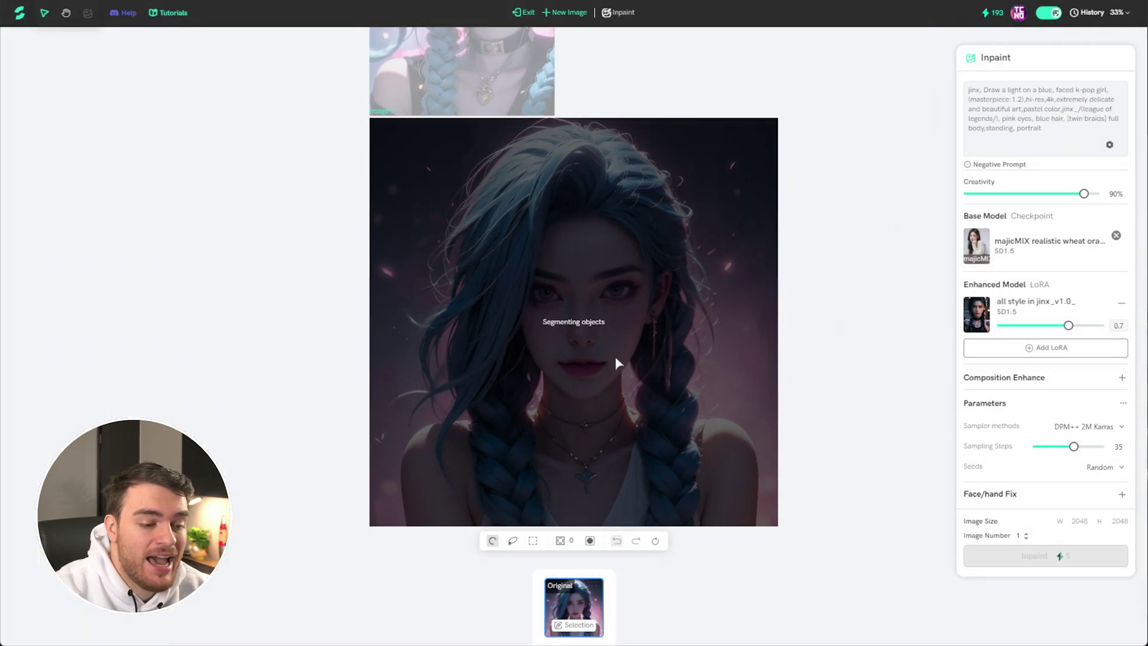
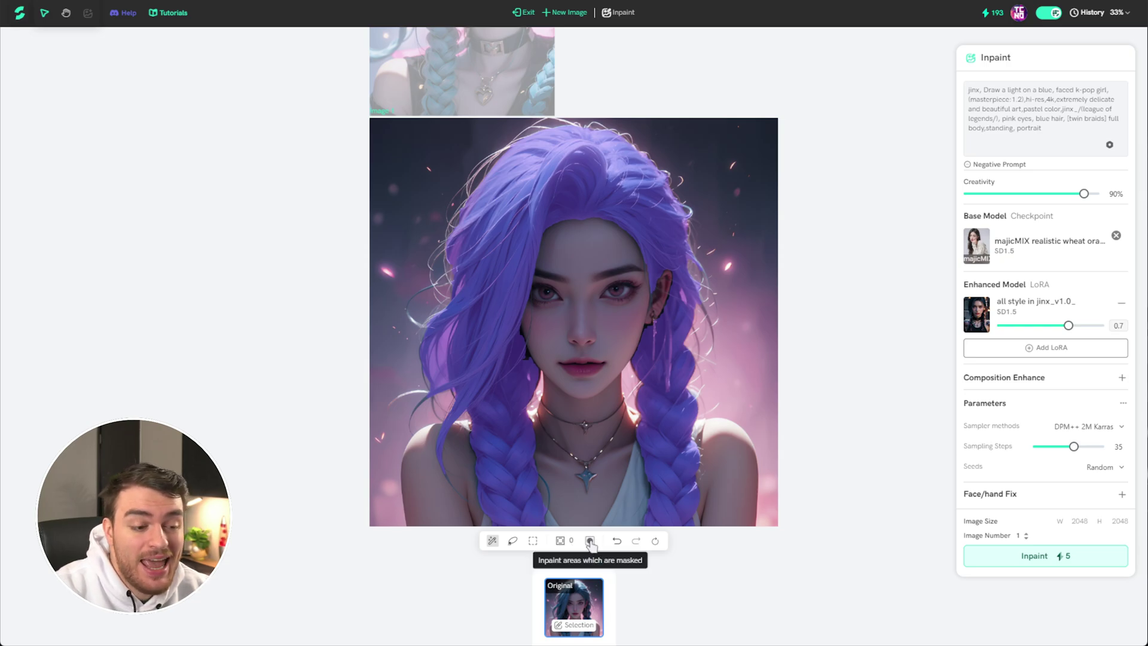
{"action": "left_click", "coordinate": [591, 542]}
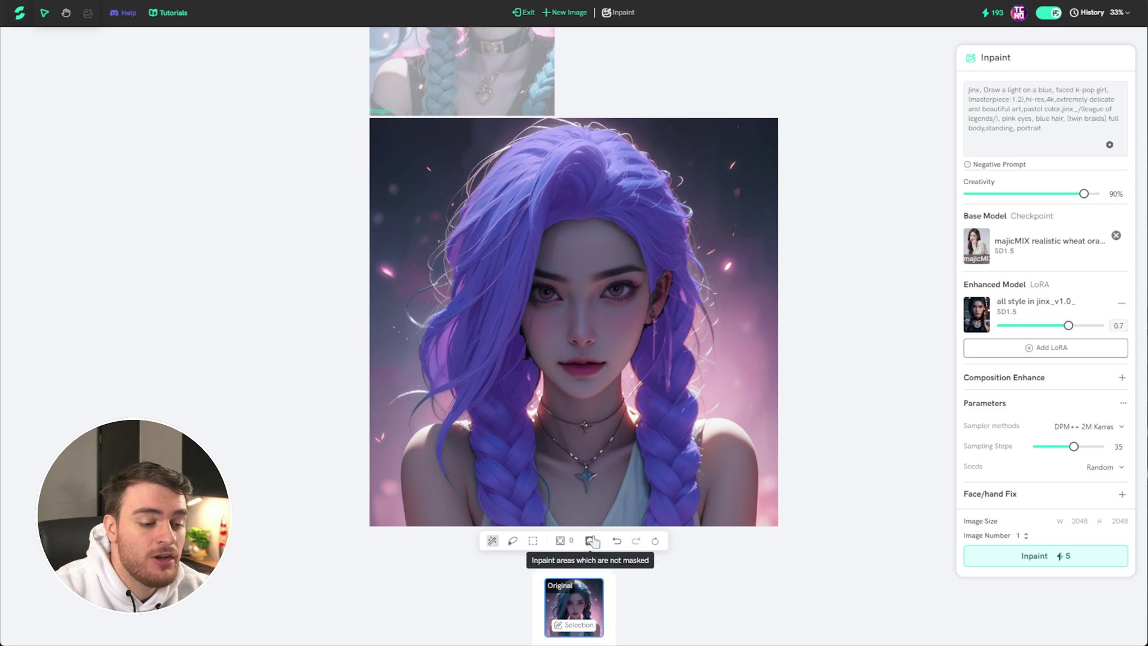
{"action": "left_click", "coordinate": [618, 542]}
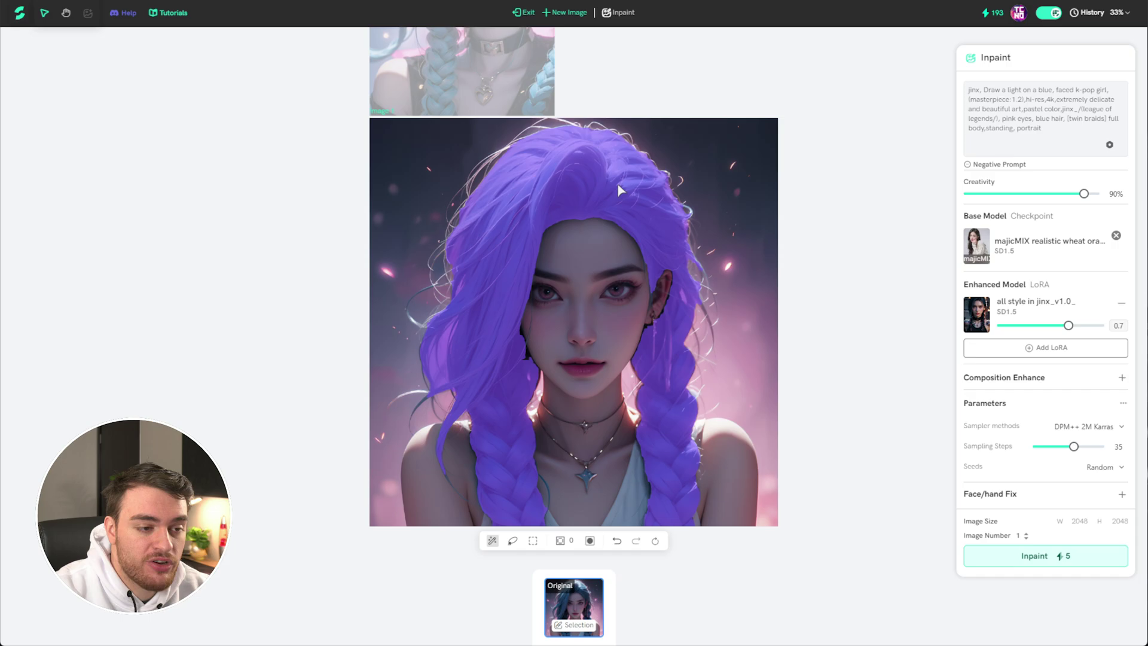
Replace the blue hair wording in the inpaint prompt with "Blonde hair", run the inpaint and compare the result with the original
{"action": "left_click", "coordinate": [1048, 123]}
{"action": "left_click_drag", "start_coordinate": [1036, 119], "coordinate": [1063, 119]}
{"action": "type", "text": "Blonde hair"}
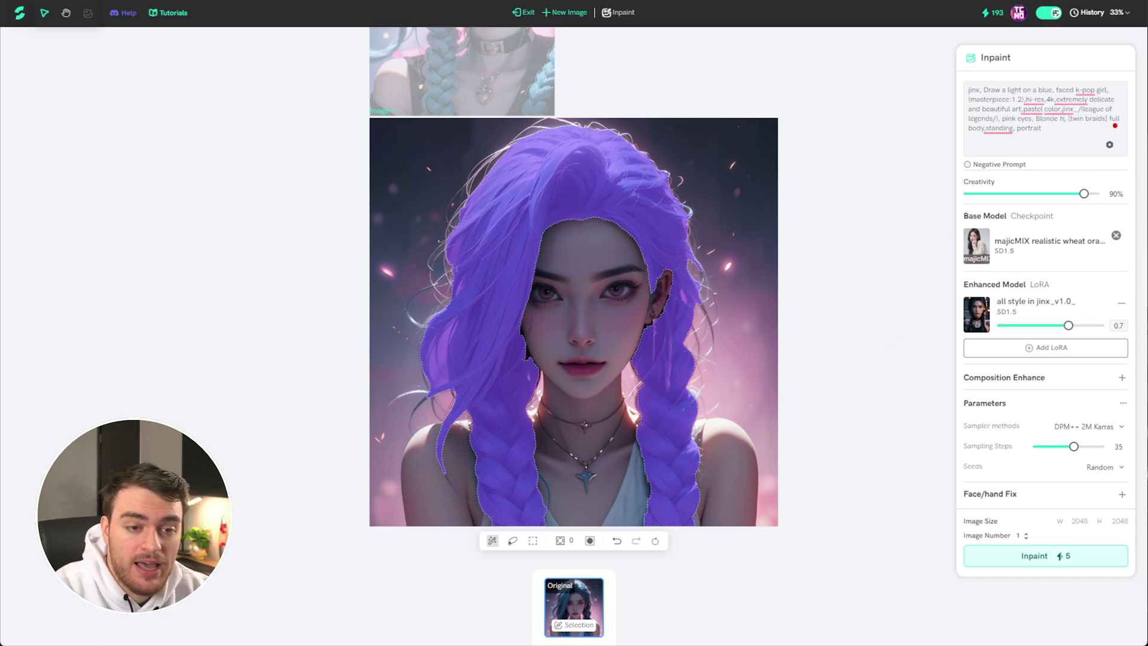
{"action": "left_click", "coordinate": [1069, 560]}
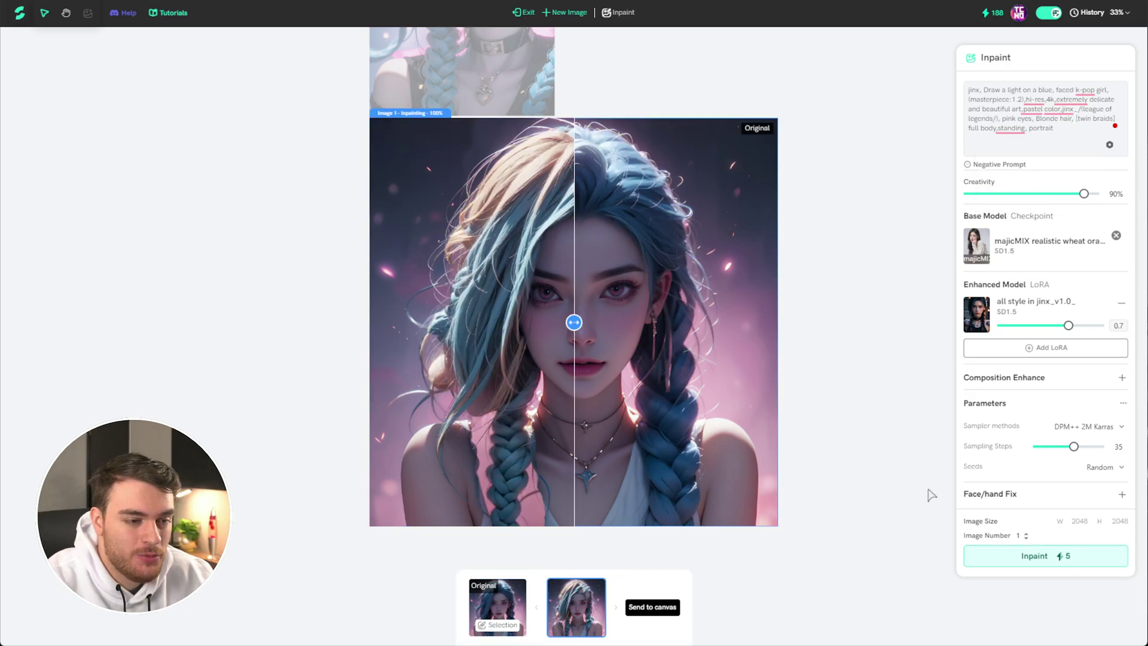
{"action": "left_click_drag", "start_coordinate": [573, 322], "coordinate": [551, 398]}
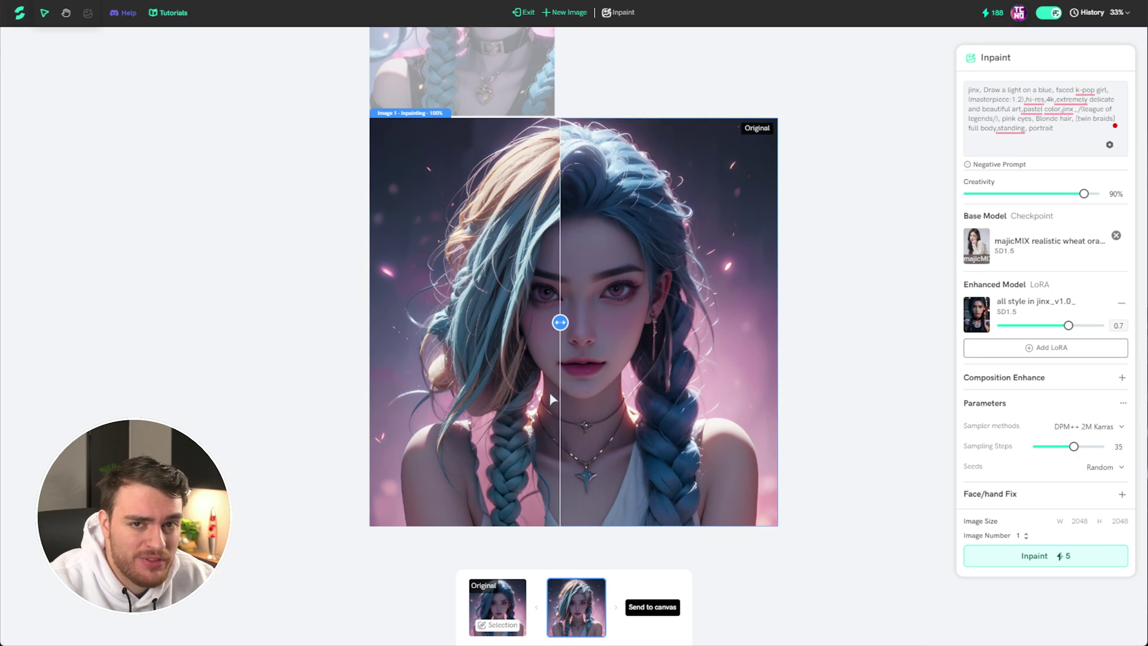
{"action": "mouse_move", "coordinate": [595, 606]}
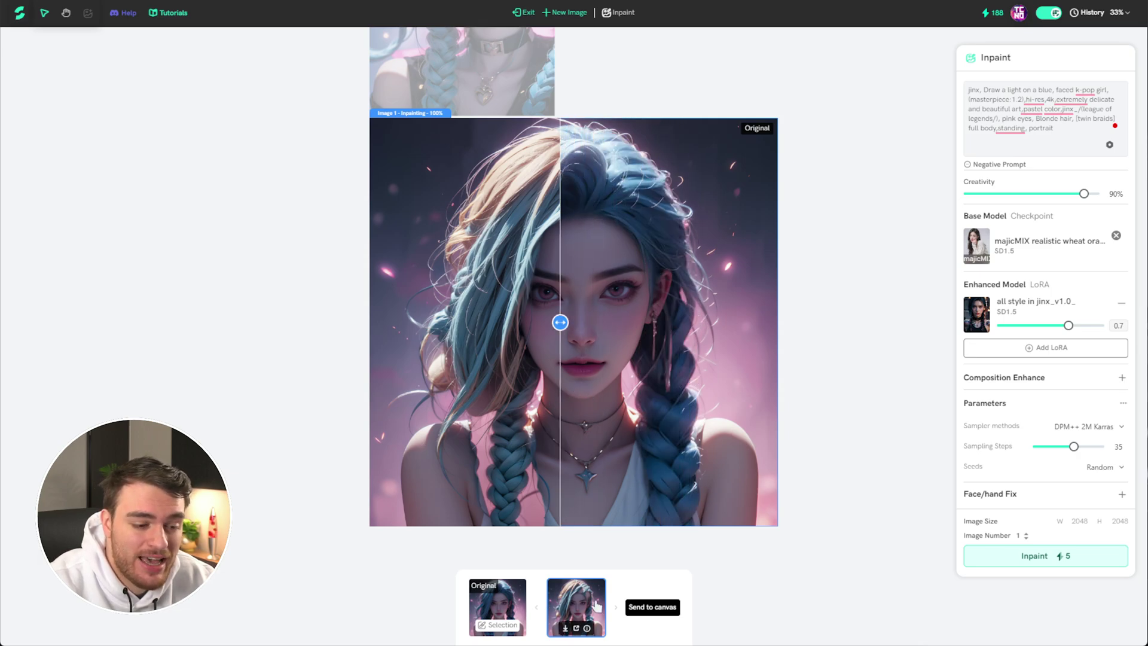
Return to the original image with its hair mask and clear the inpaint's negative prompt
{"action": "left_click", "coordinate": [511, 608]}
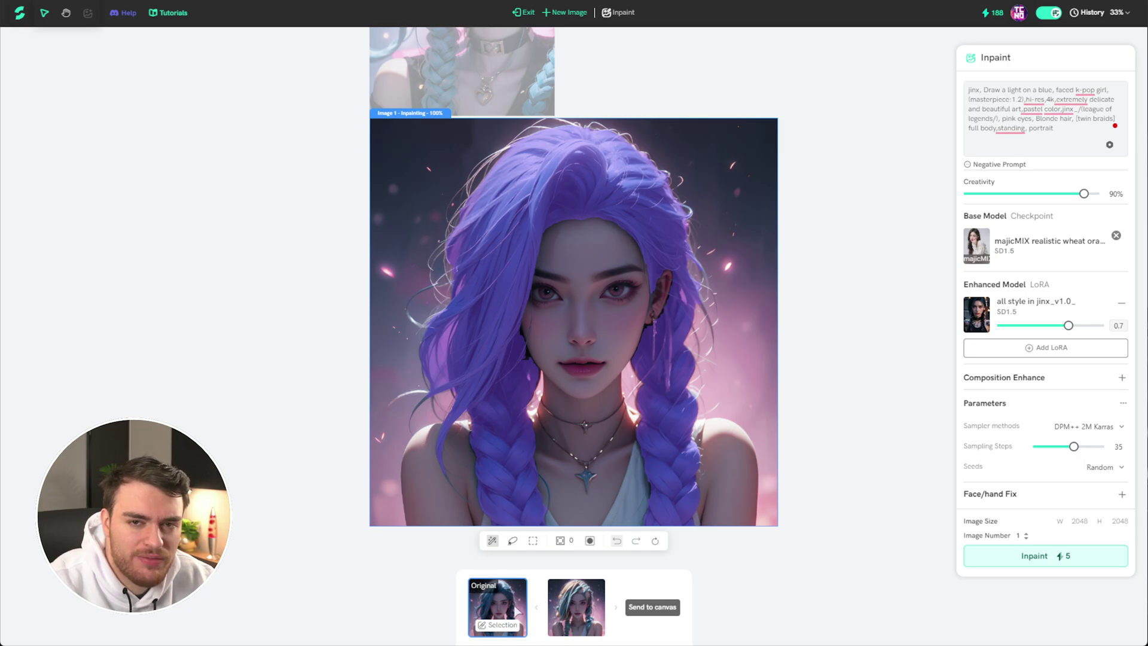
{"action": "left_click", "coordinate": [996, 165]}
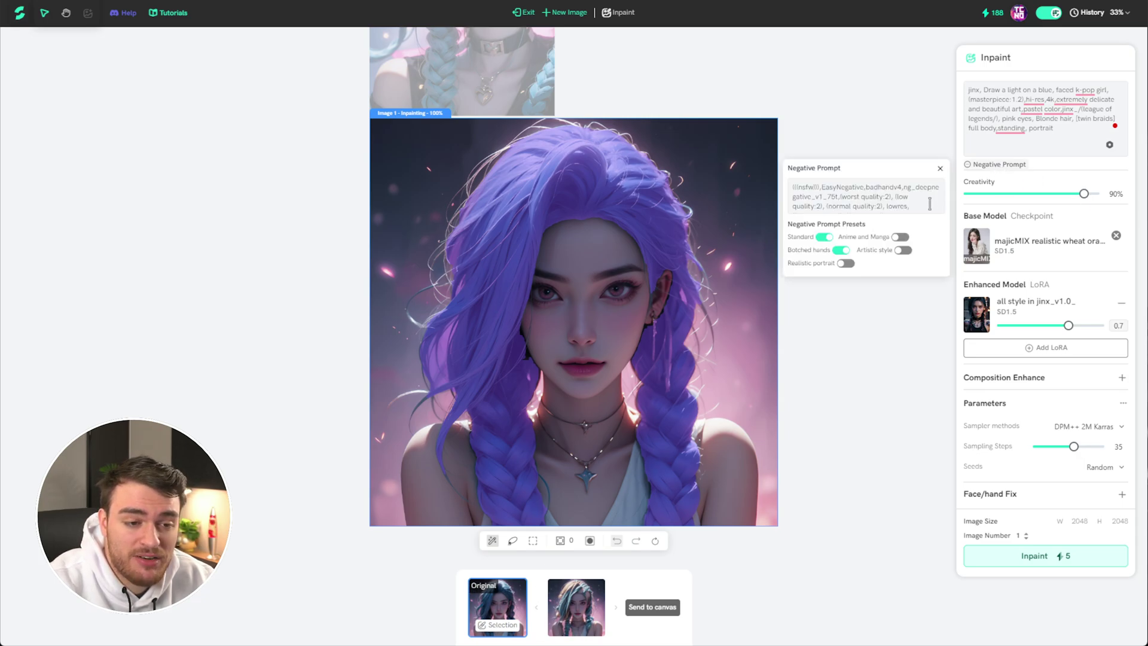
{"action": "key", "text": "ctrl+a"}
{"action": "key", "text": "BackSpace"}
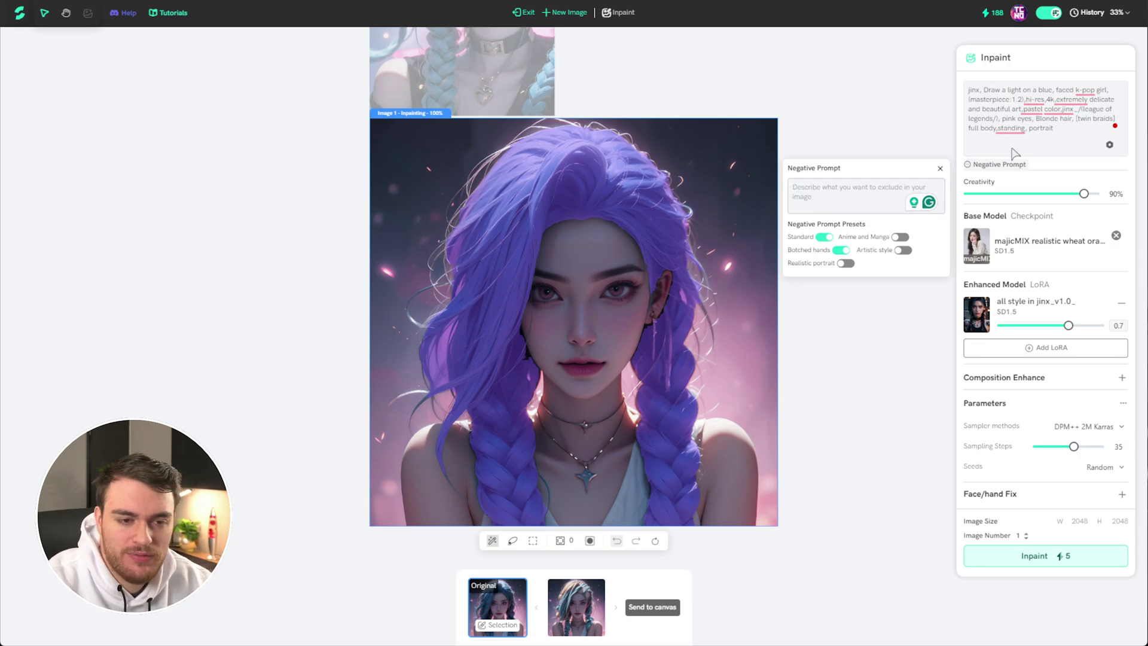
Replace the entire inpaint prompt with "Blonde Hair" and run the inpaint on the masked hair
{"action": "left_click", "coordinate": [1047, 129]}
{"action": "key", "text": "ctrl+a"}
{"action": "key", "text": "BackSpace"}
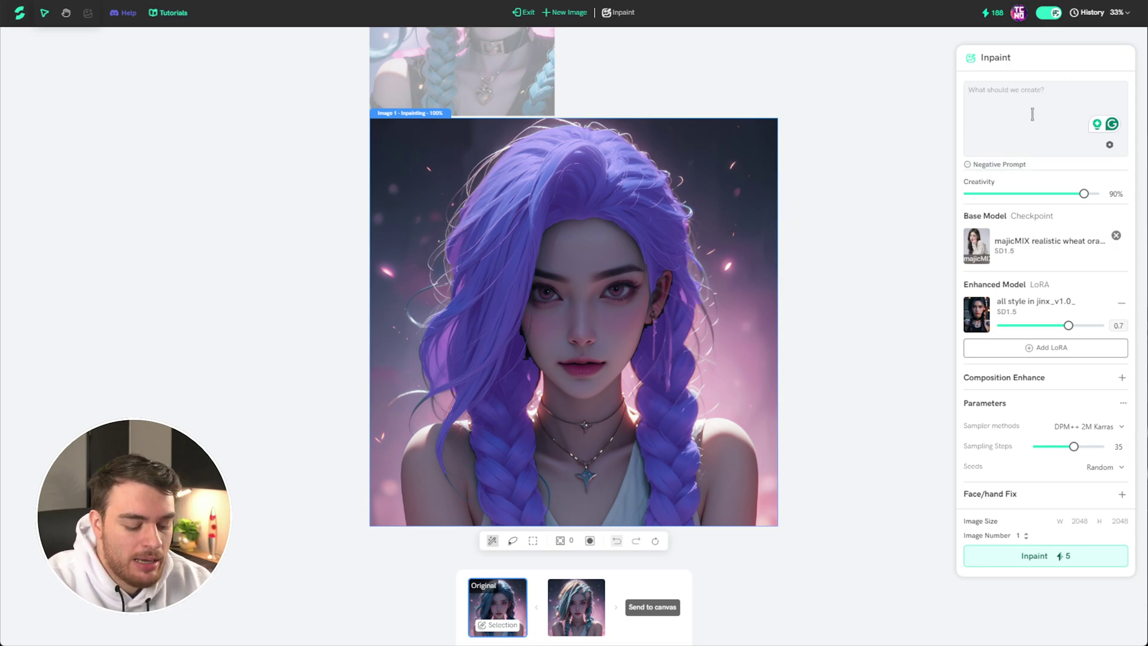
{"action": "type", "text": "Blonde Hair"}
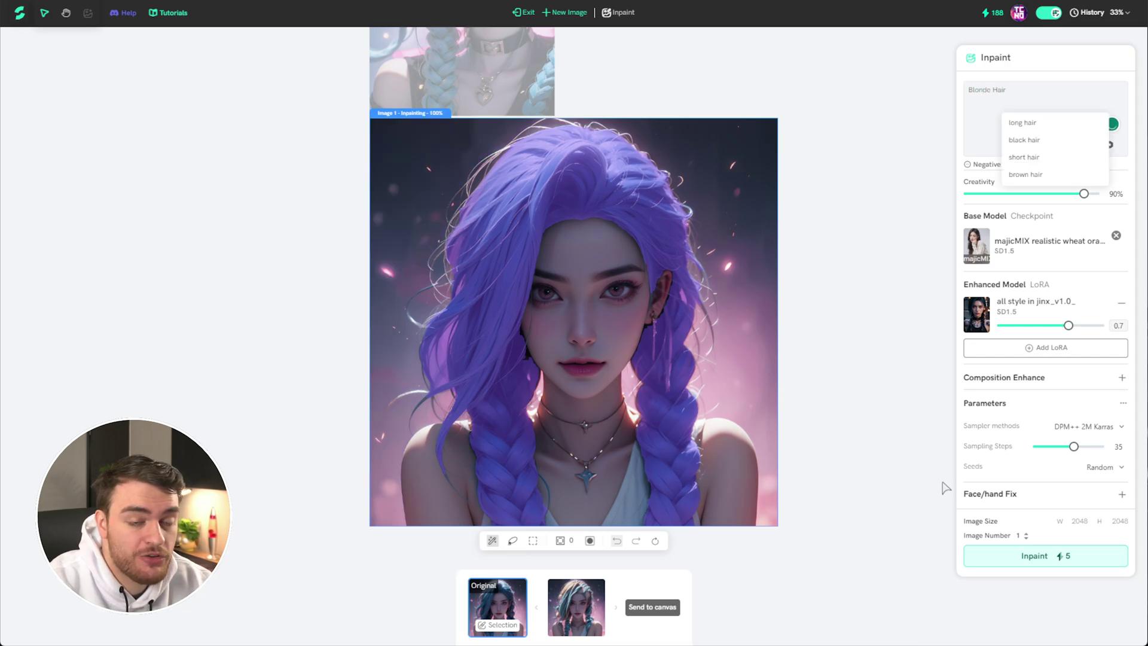
{"action": "left_click", "coordinate": [1053, 559]}
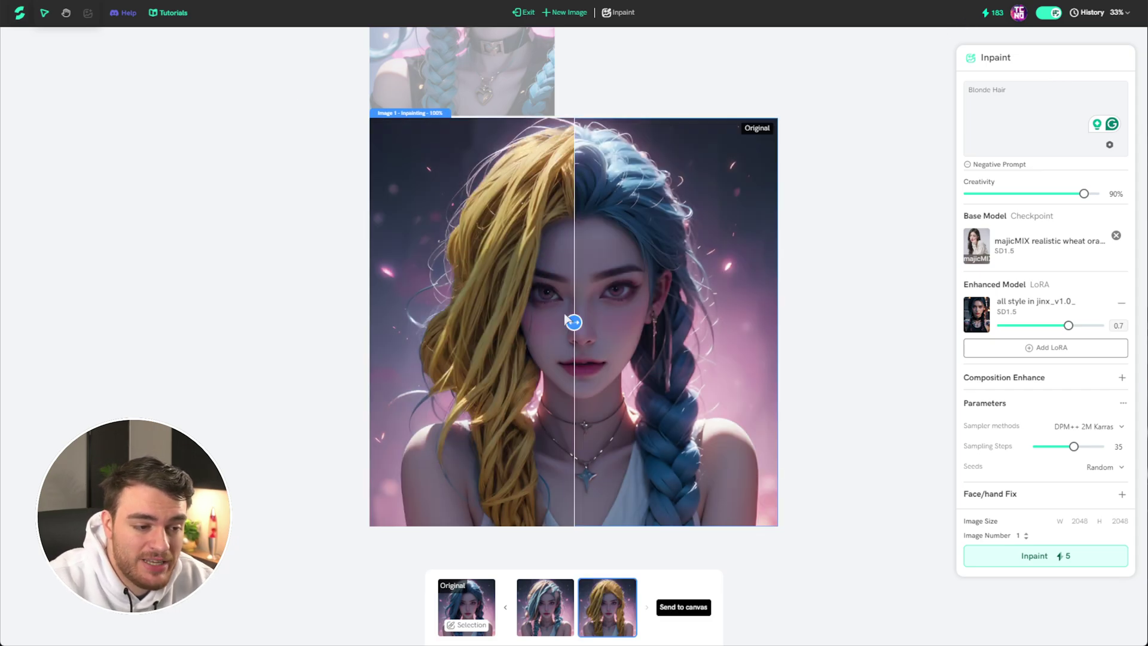
Compare the blonde result with the original, send it to the canvas and exit inpainting
{"action": "left_click_drag", "start_coordinate": [571, 320], "coordinate": [775, 322]}
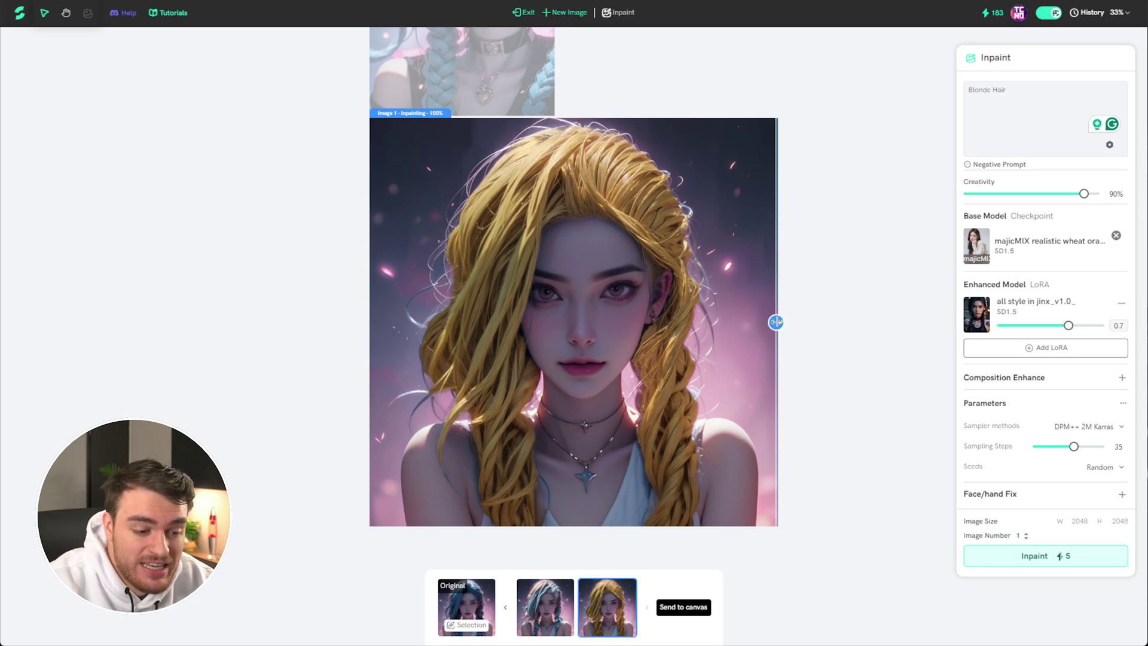
{"action": "left_click_drag", "start_coordinate": [776, 323], "coordinate": [741, 322]}
{"action": "left_click", "coordinate": [680, 607]}
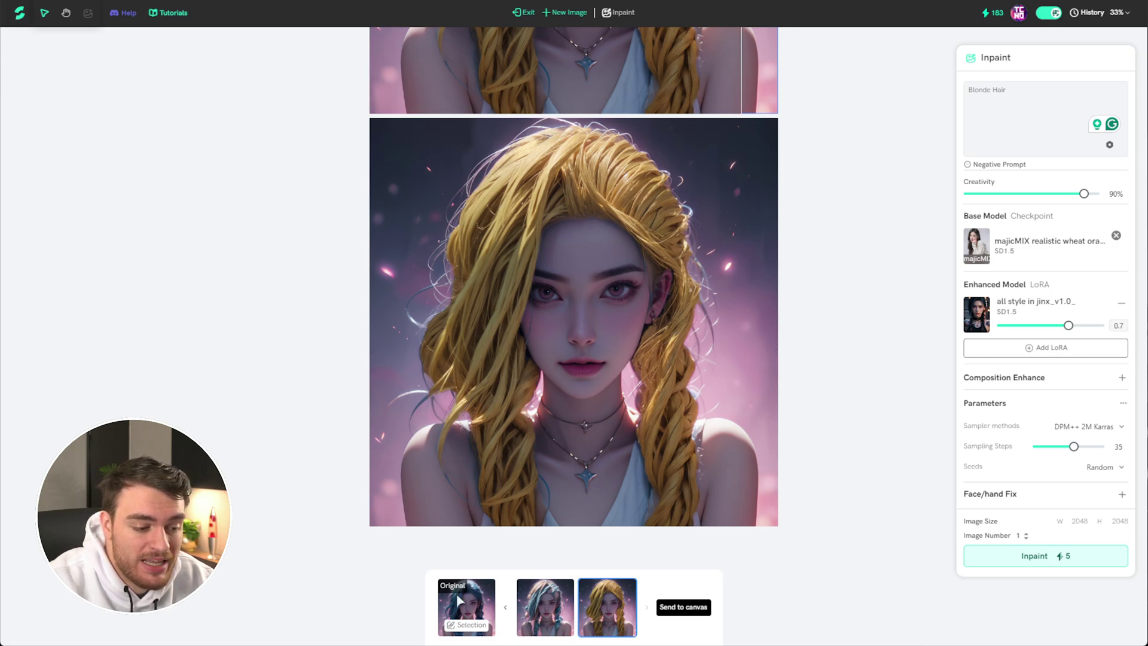
{"action": "left_click", "coordinate": [524, 12]}
Compare the portraits on the canvas and select the generated blue-haired one
{"action": "scroll", "coordinate": [747, 371], "scroll_direction": "down", "scroll_amount": 5}
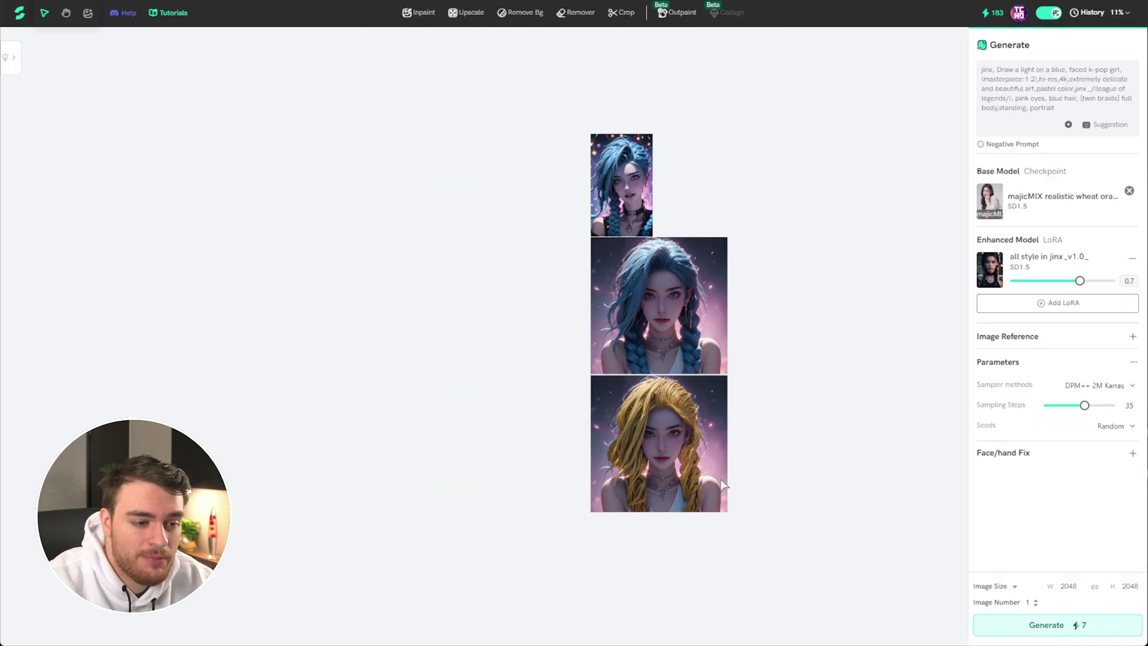
{"action": "scroll", "coordinate": [728, 481], "scroll_direction": "up", "scroll_amount": 3}
{"action": "scroll", "coordinate": [740, 180], "scroll_direction": "down", "scroll_amount": 1}
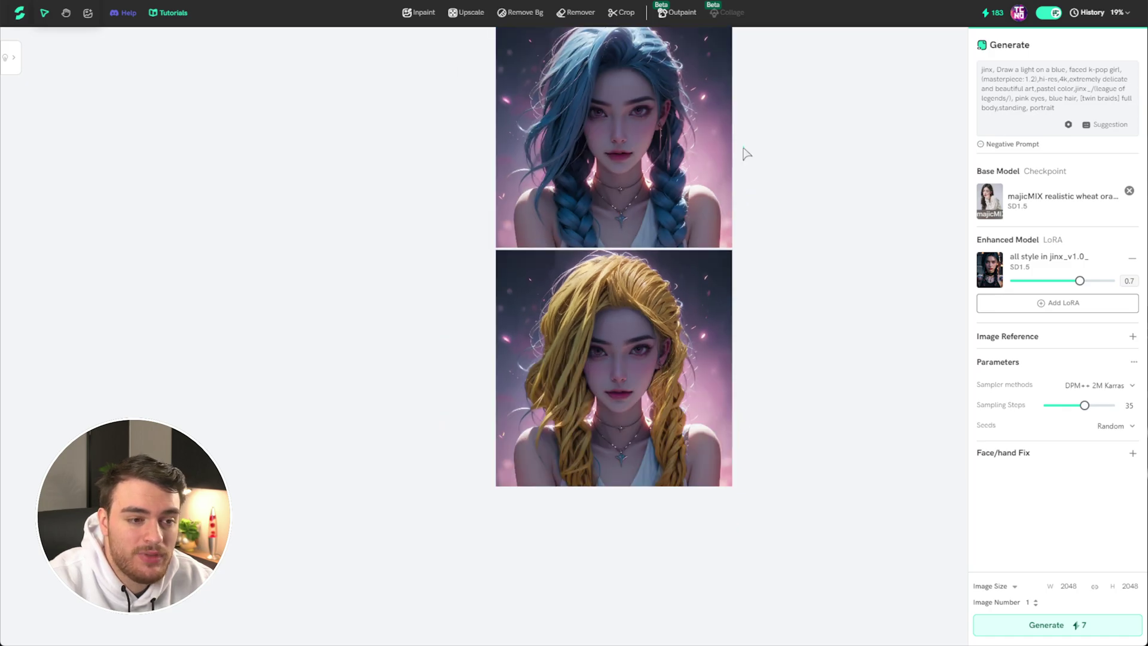
{"action": "left_click_drag", "start_coordinate": [764, 177], "coordinate": [707, 321]}
{"action": "left_click", "coordinate": [623, 329]}
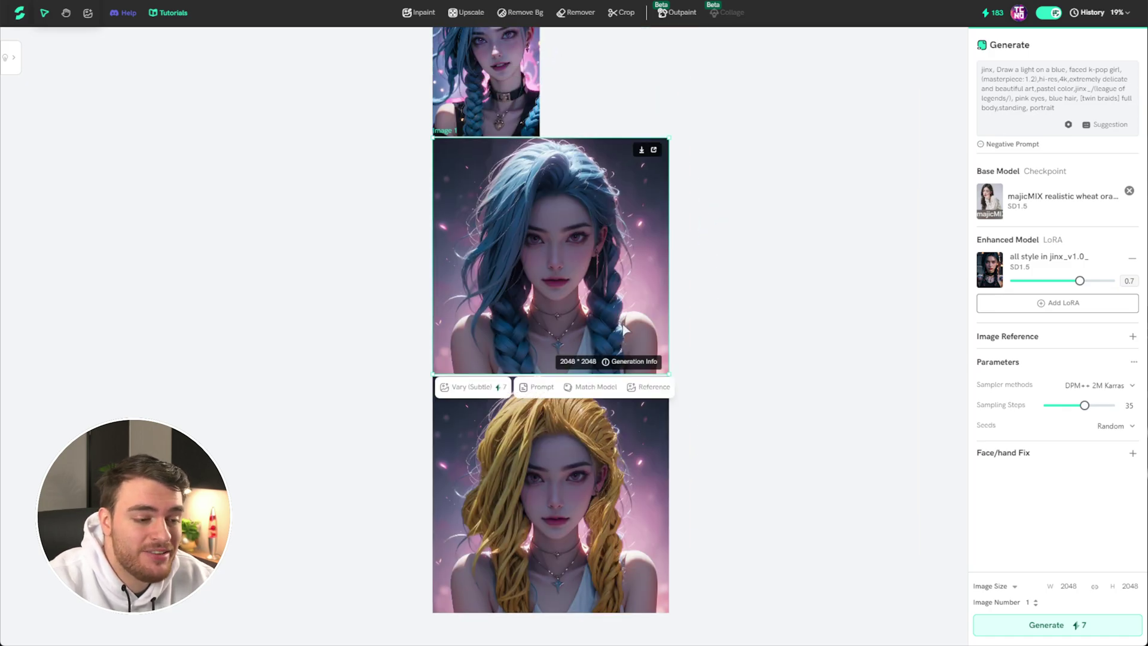
{"action": "scroll", "coordinate": [735, 289], "scroll_direction": "down", "scroll_amount": 1}
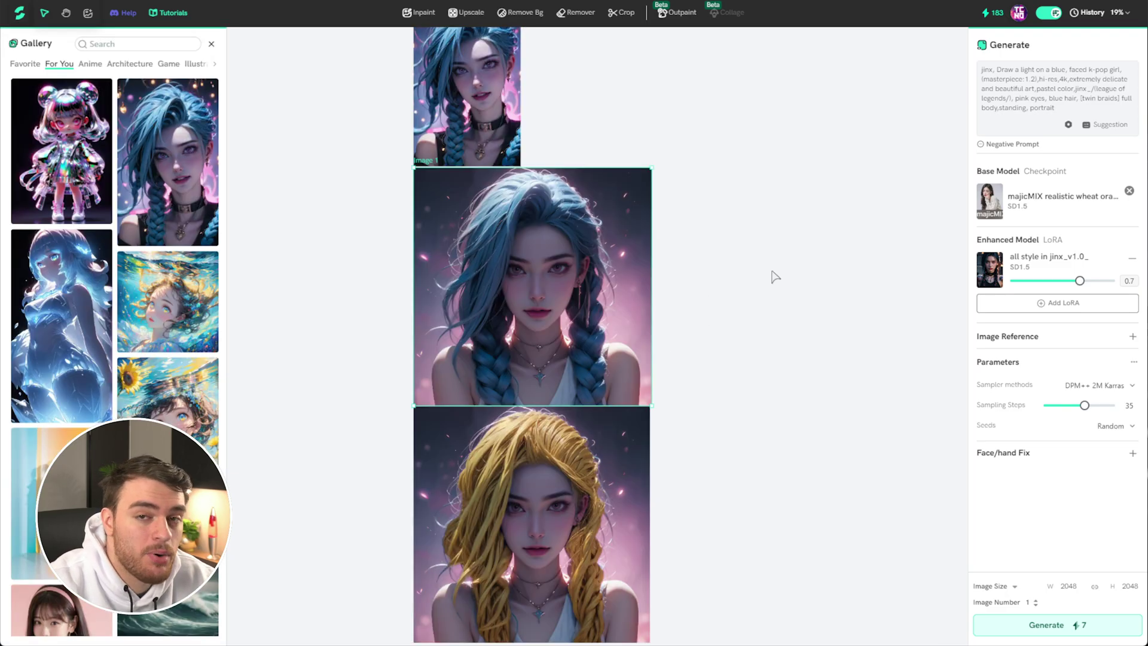
{"action": "mouse_move", "coordinate": [636, 249]}
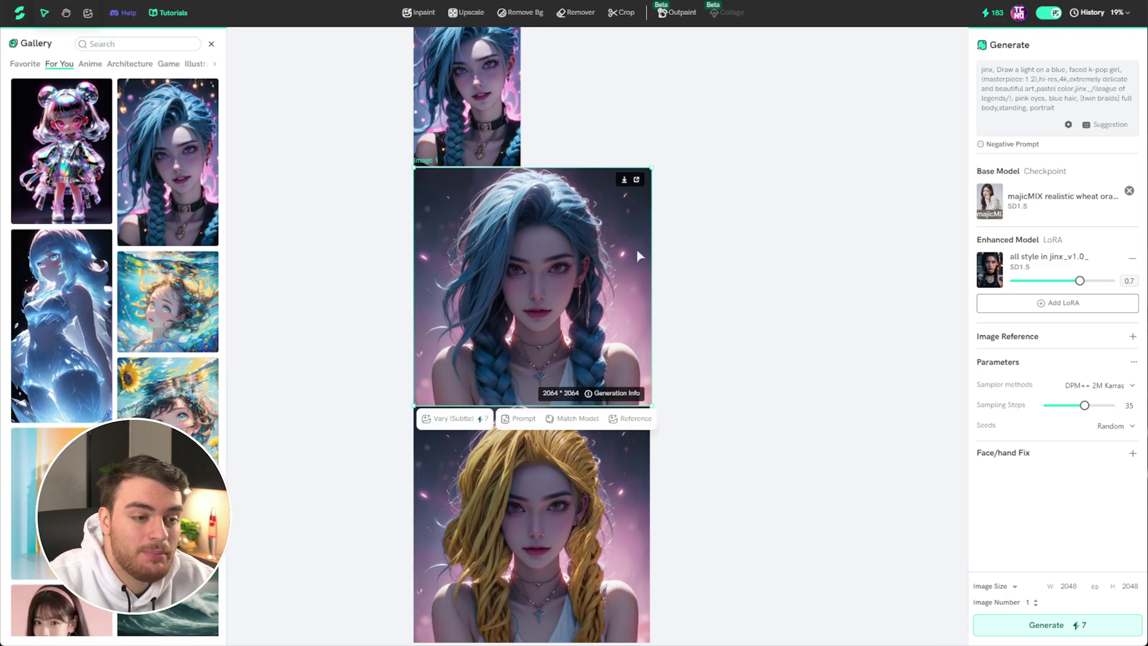
Download the generated blue-haired portrait and inspect its details enlarged in the image viewer, closing the viewer when done
{"action": "left_click", "coordinate": [623, 180]}
{"action": "mouse_move", "coordinate": [942, 40]}
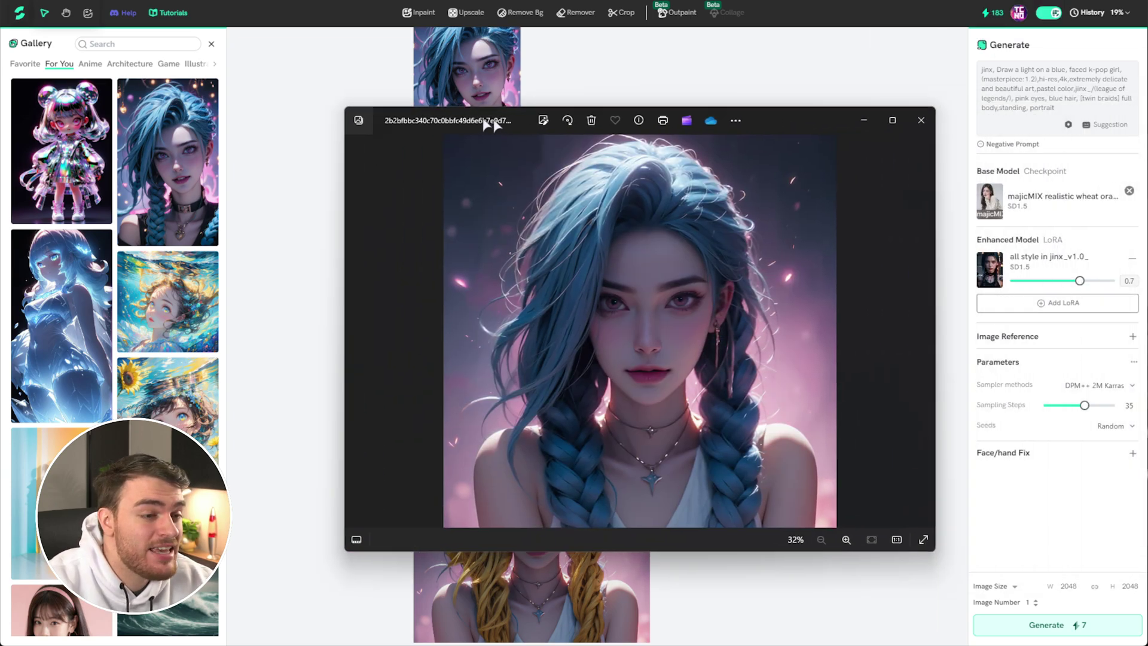
{"action": "left_click_drag", "start_coordinate": [497, 118], "coordinate": [432, 117]}
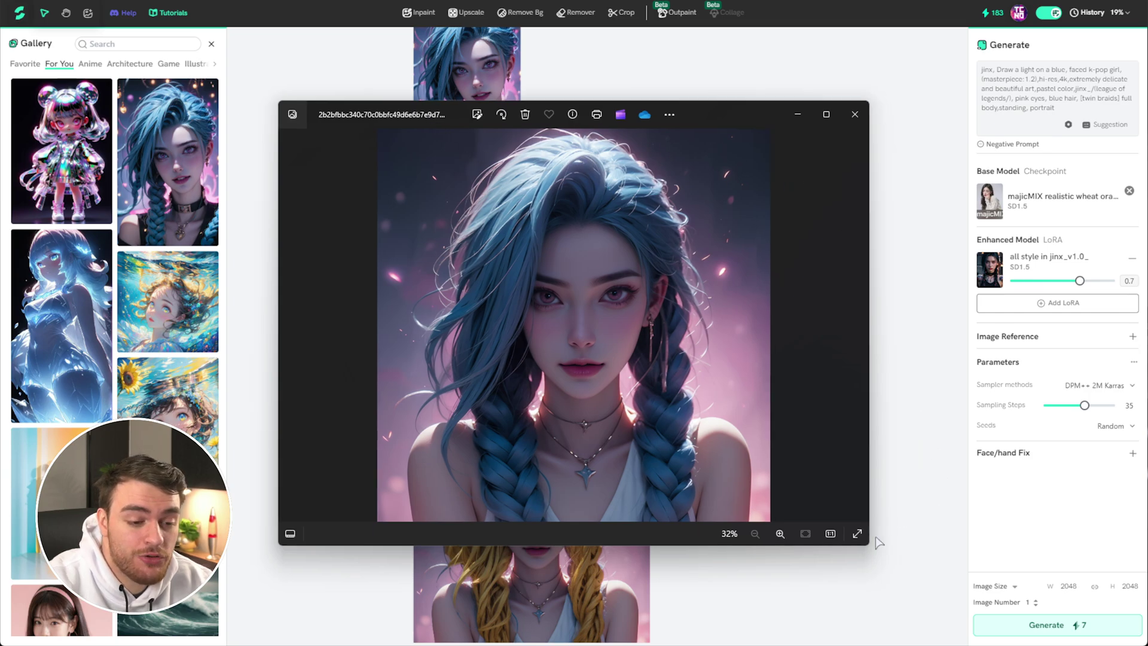
{"action": "left_click_drag", "start_coordinate": [866, 543], "coordinate": [1014, 634]}
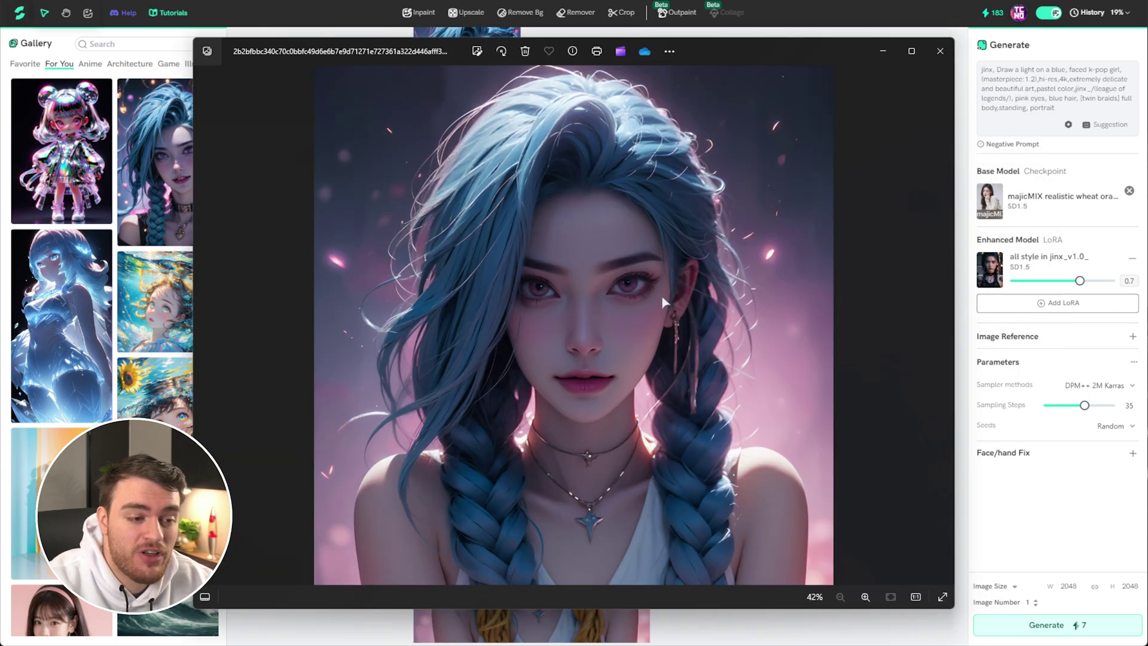
{"action": "scroll", "coordinate": [663, 302], "scroll_direction": "up", "scroll_amount": 5}
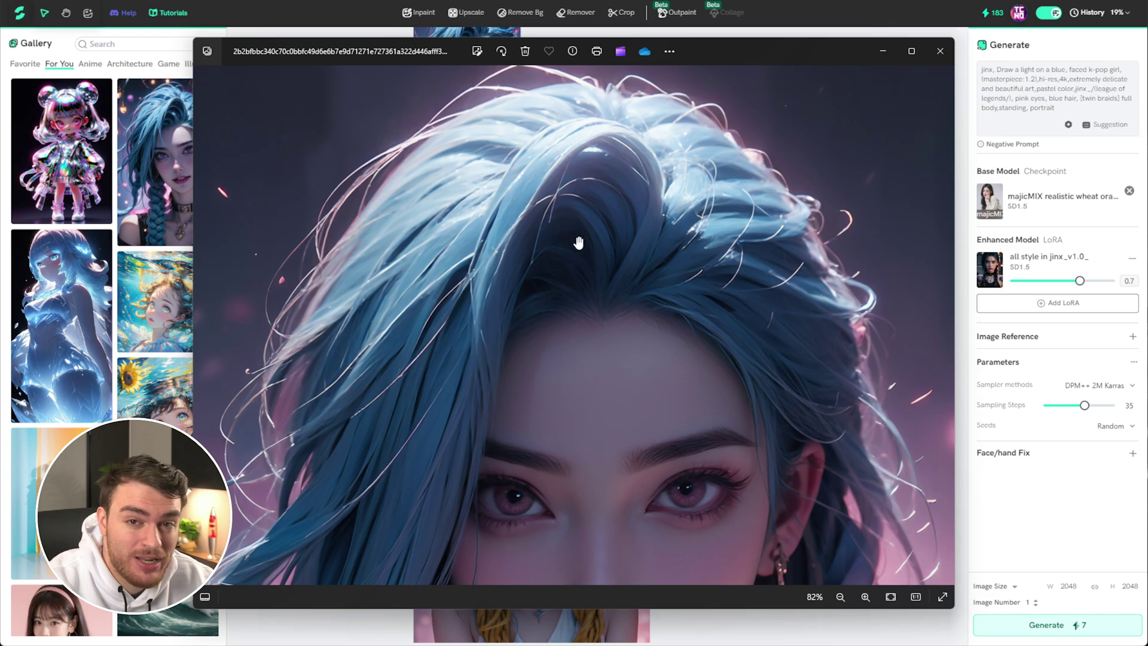
{"action": "scroll", "coordinate": [562, 236], "scroll_direction": "down", "scroll_amount": 5}
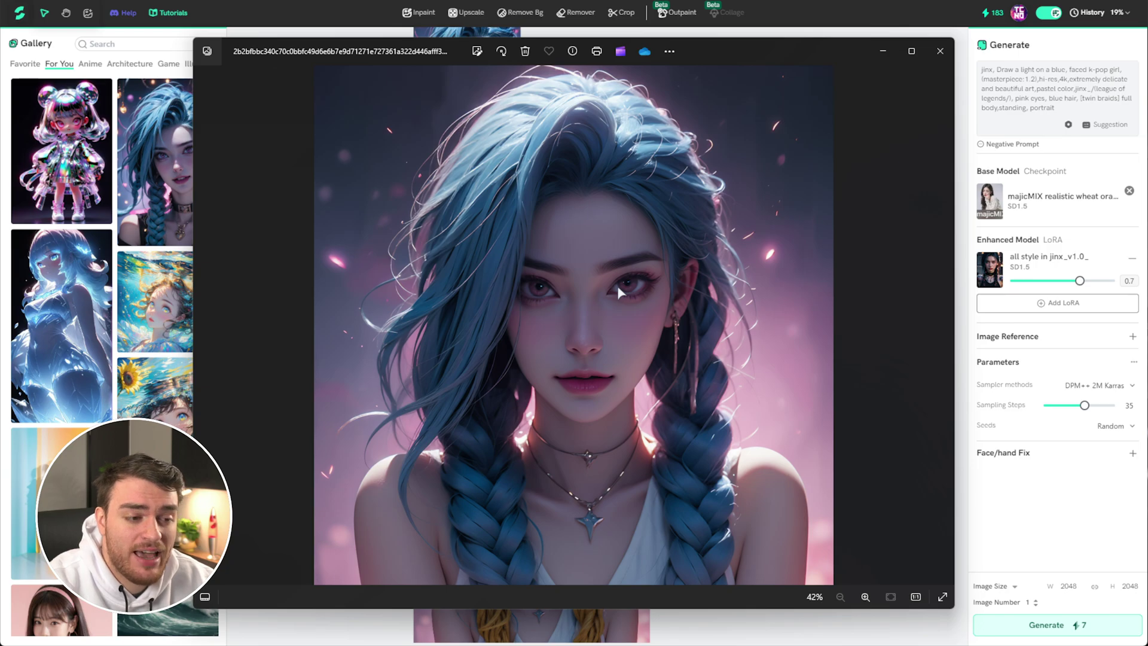
{"action": "left_click", "coordinate": [939, 51]}
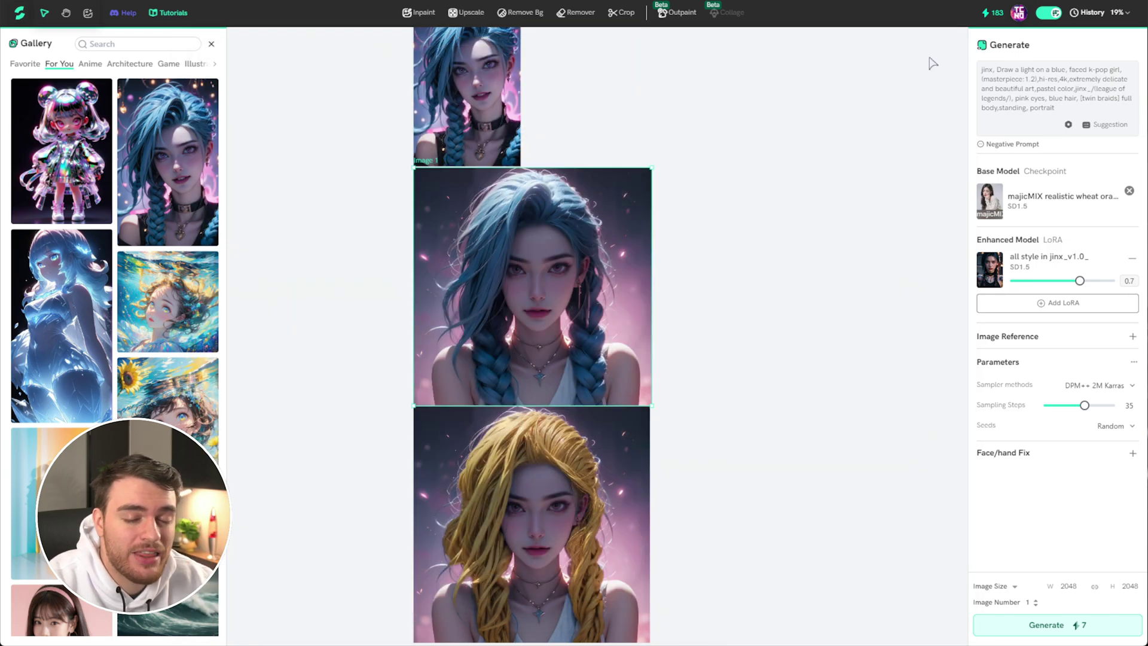
Remove the background of the blue-haired portrait, download the cutout and check it in the image viewer
{"action": "left_click", "coordinate": [519, 12]}
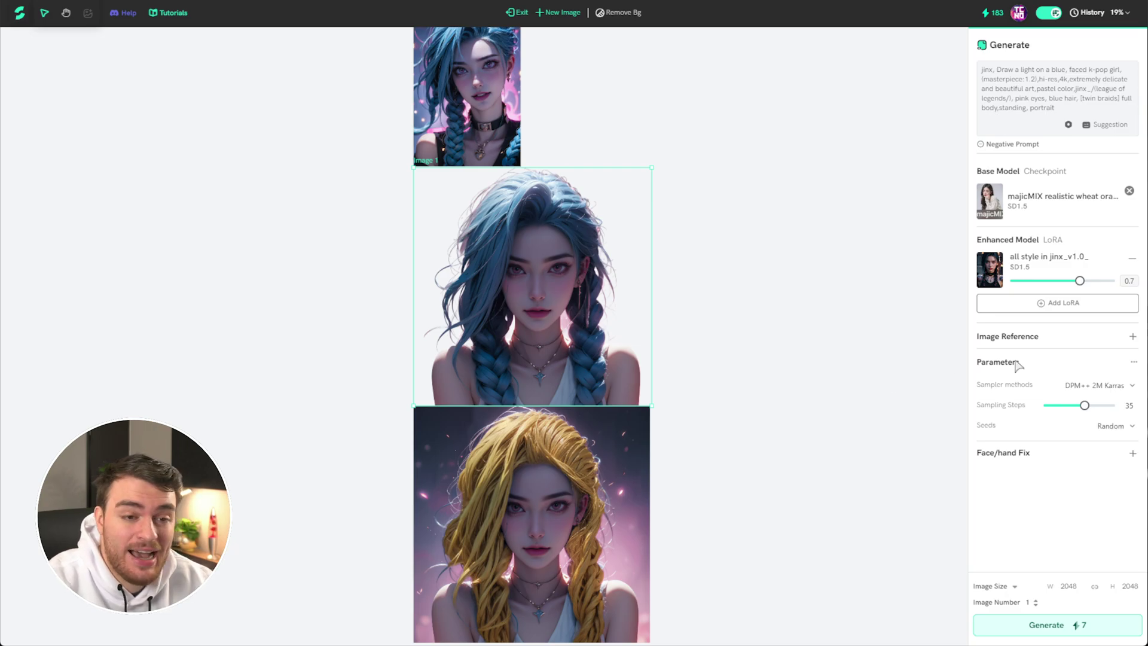
{"action": "left_click", "coordinate": [579, 363]}
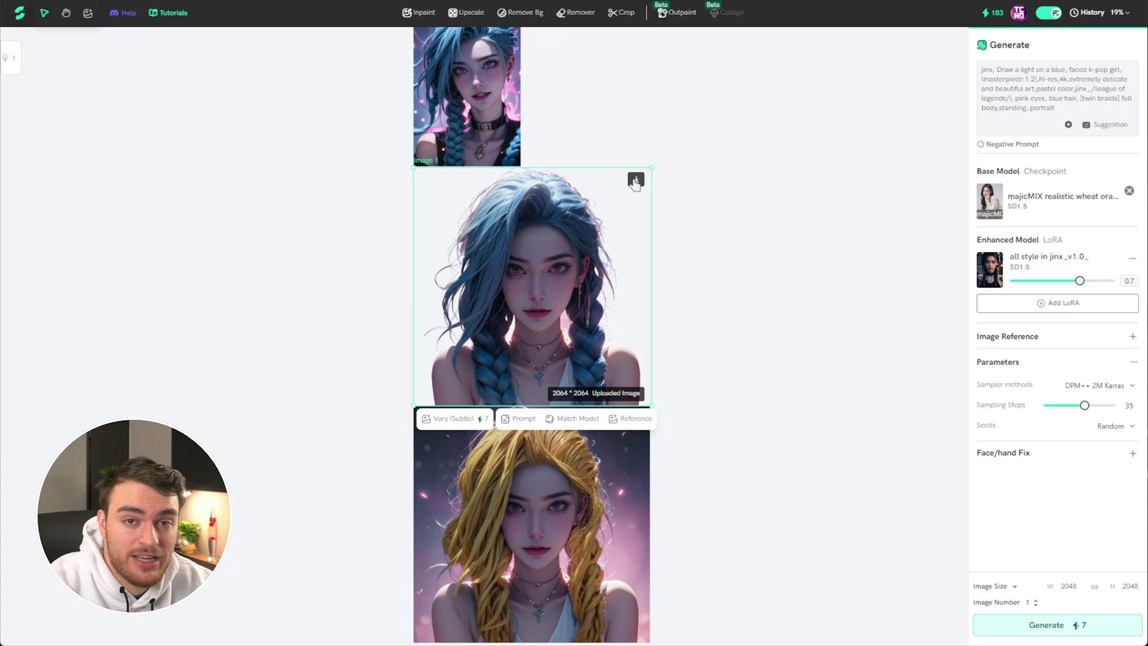
{"action": "left_click", "coordinate": [635, 181]}
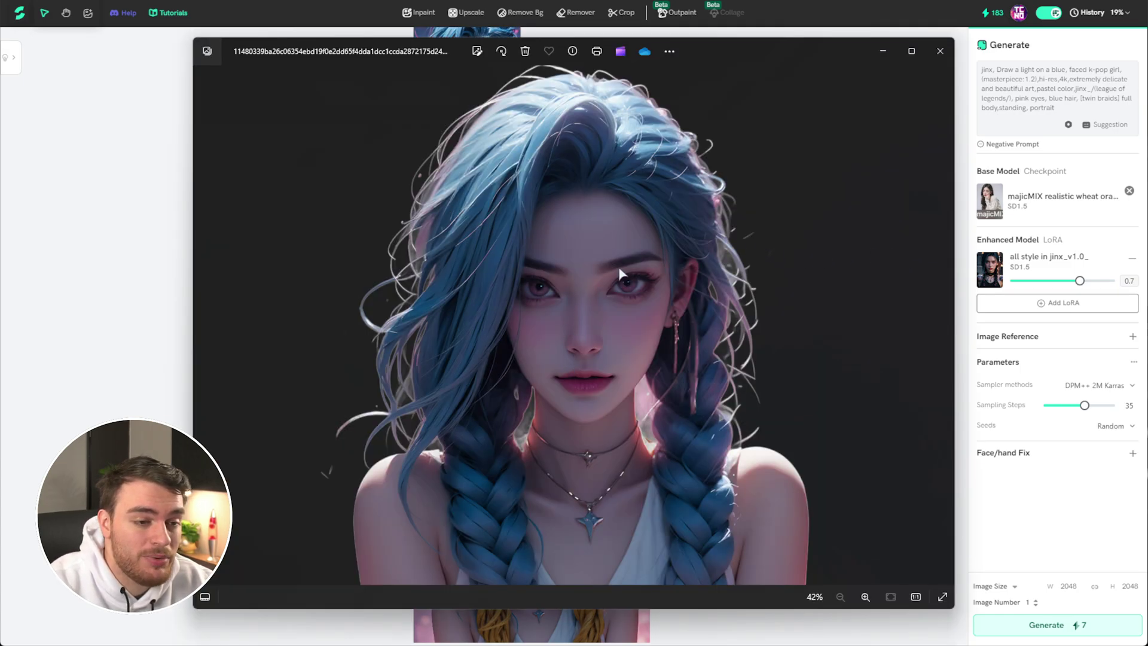
{"action": "left_click", "coordinate": [931, 53]}
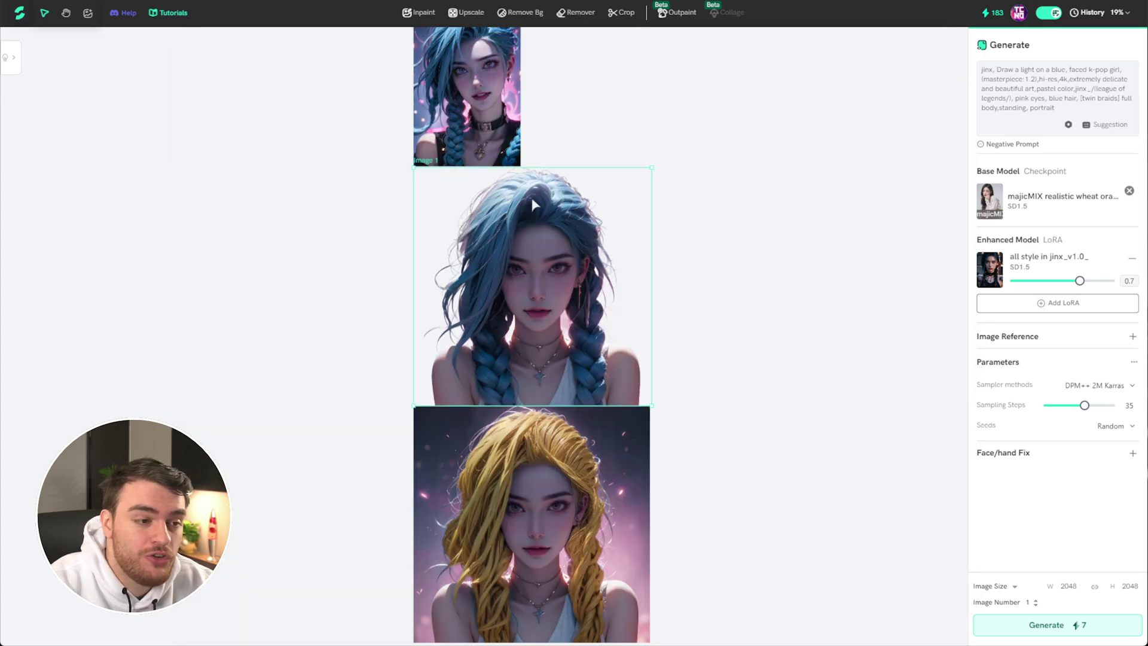
Open the blue-haired cutout for upscaling and choose the 2x scale
{"action": "left_click", "coordinate": [532, 196]}
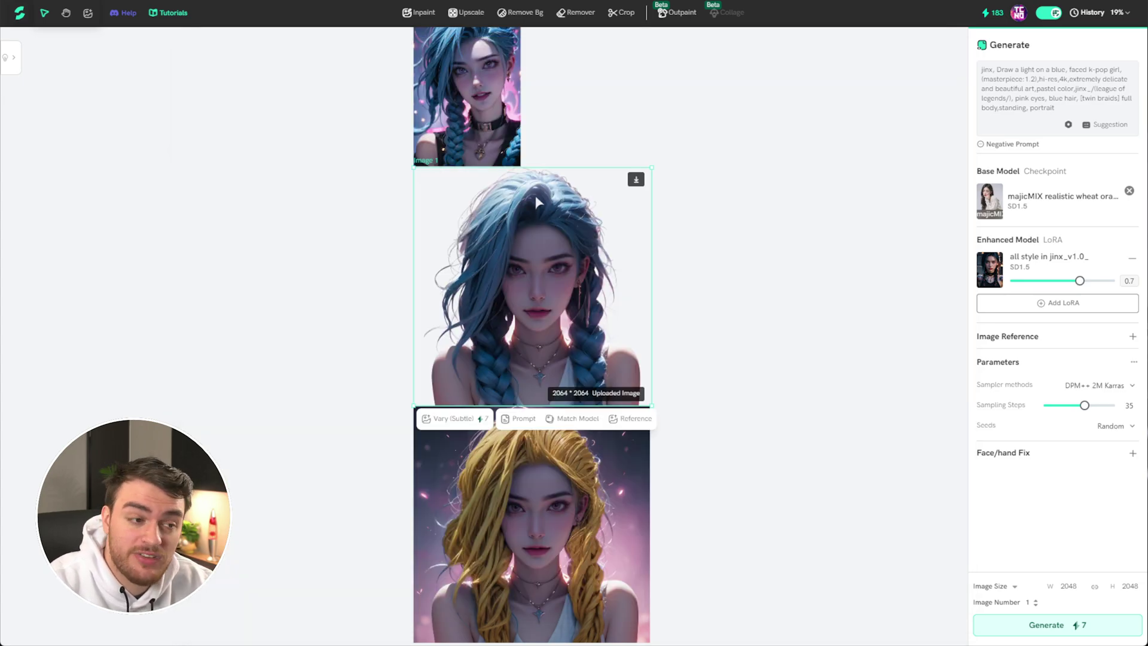
{"action": "left_click", "coordinate": [468, 12]}
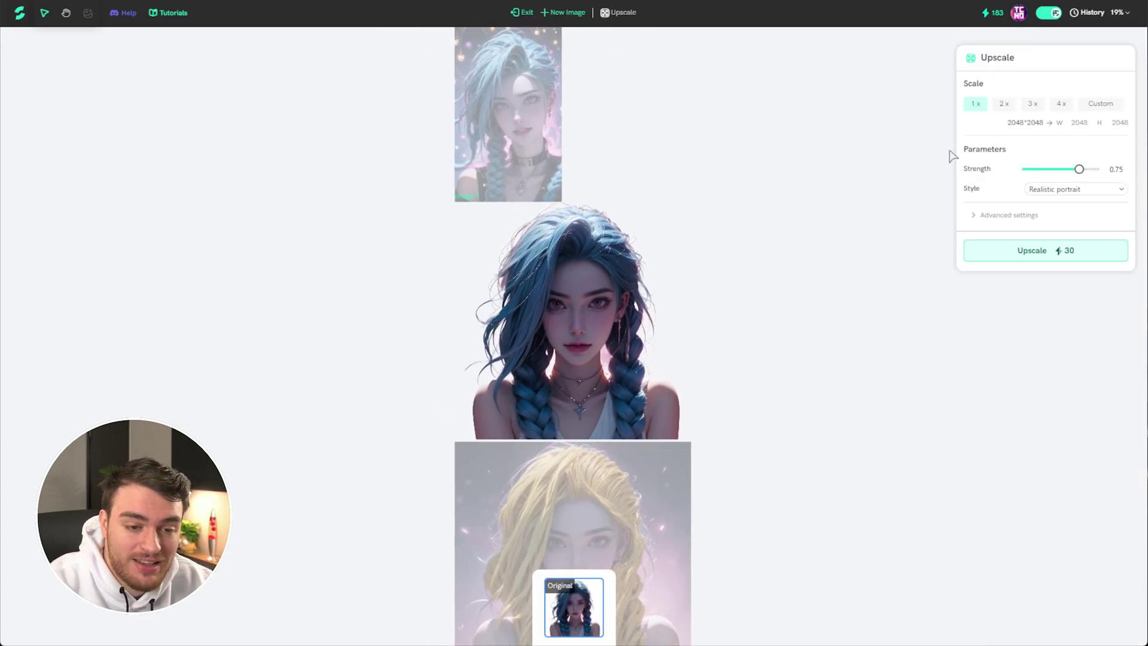
{"action": "left_click", "coordinate": [1005, 105]}
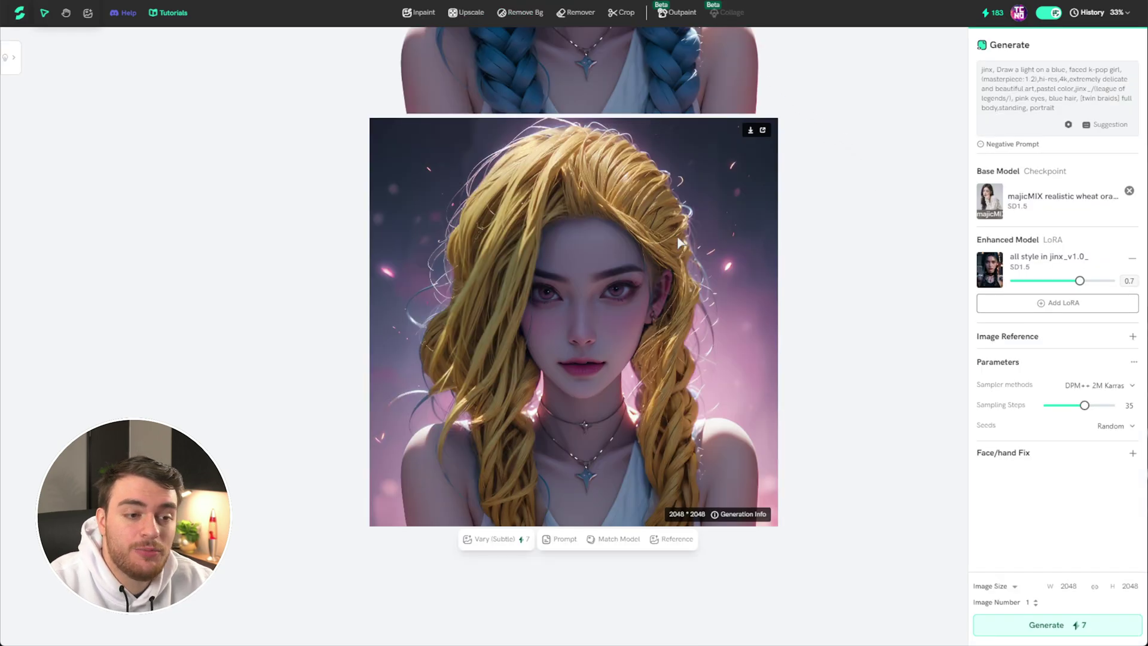
Lasso the star pendant on the blonde portrait with the Remover and remove it
{"action": "left_click", "coordinate": [563, 16]}
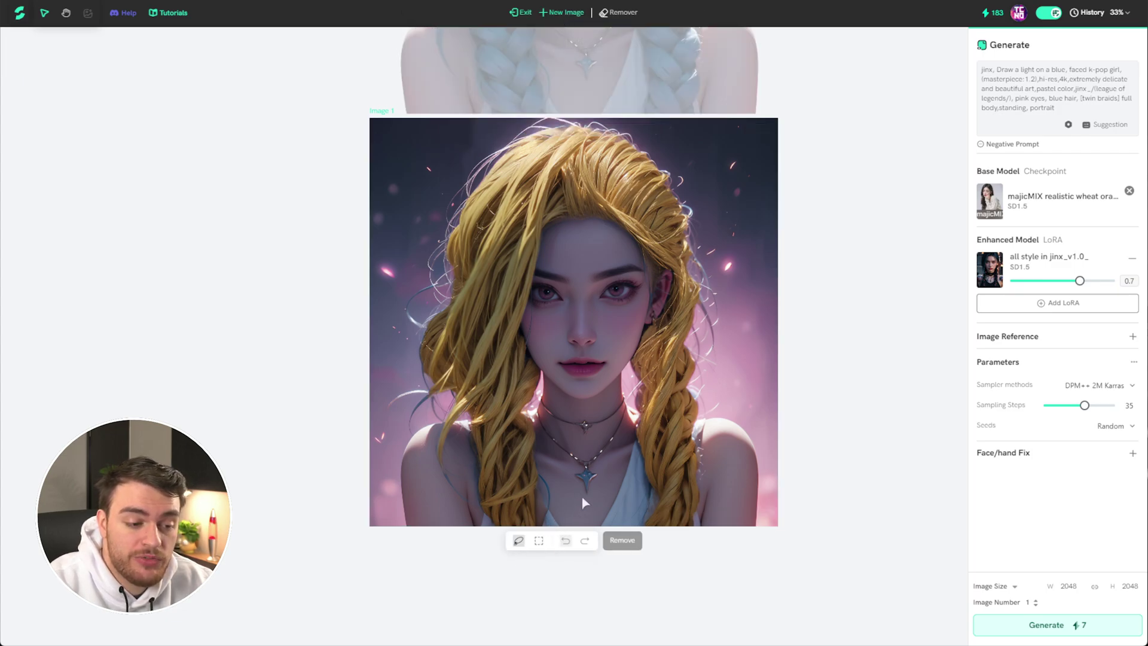
{"action": "left_click", "coordinate": [519, 541]}
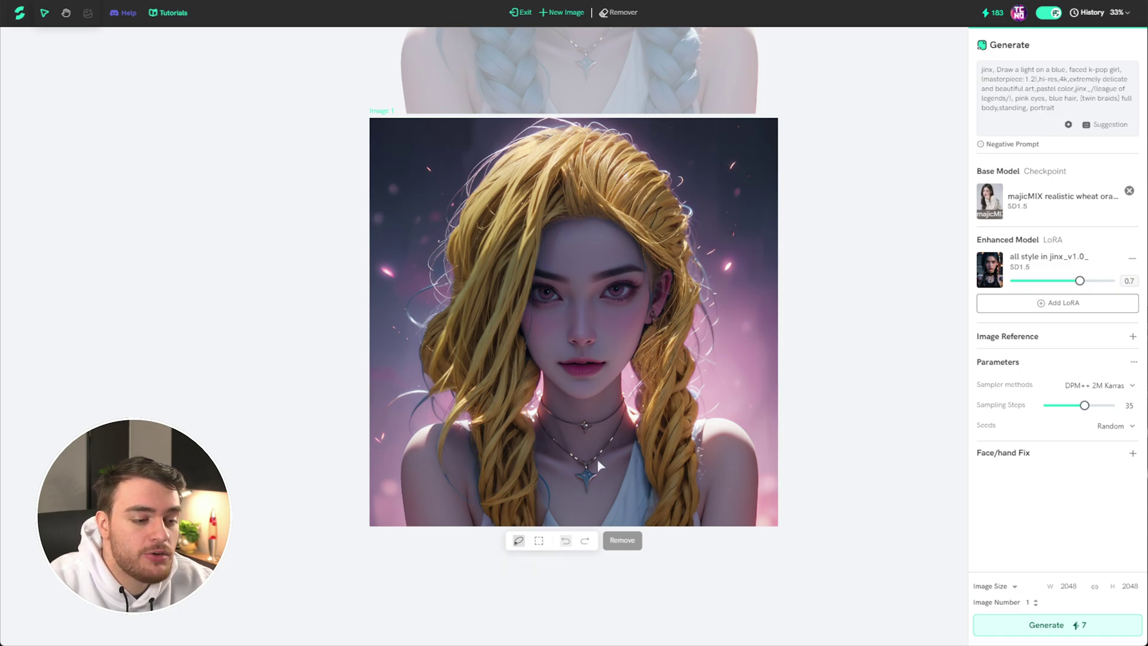
{"action": "mouse_move", "coordinate": [598, 463]}
{"action": "left_mouse_down"}
{"action": "mouse_move", "coordinate": [556, 468]}
{"action": "mouse_move", "coordinate": [576, 520]}
{"action": "mouse_move", "coordinate": [612, 454]}
{"action": "left_mouse_up"}
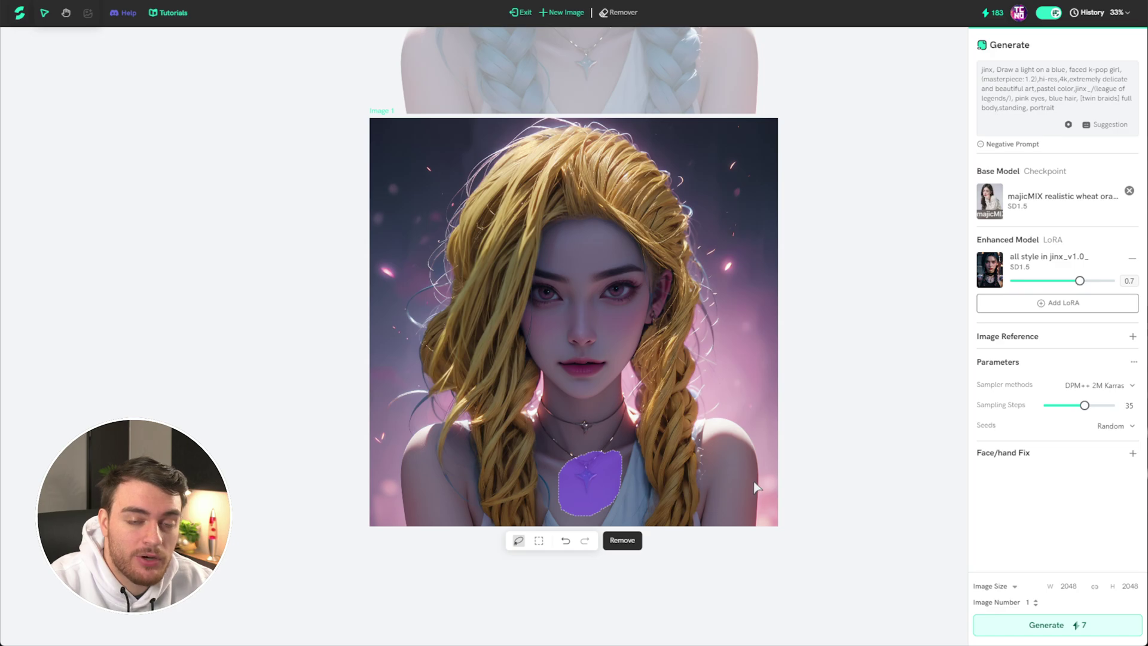
{"action": "left_click", "coordinate": [622, 540]}
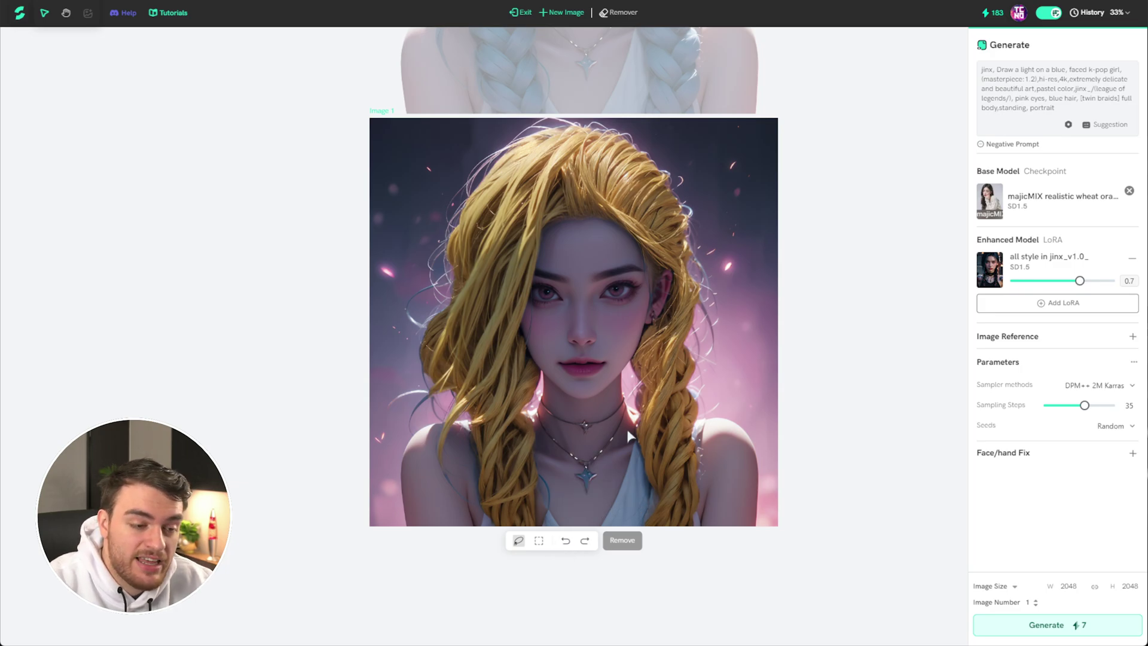
Remove the choker around the blonde woman's neck and exit the Remover
{"action": "mouse_move", "coordinate": [622, 402]}
{"action": "left_mouse_down"}
{"action": "mouse_move", "coordinate": [586, 417]}
{"action": "mouse_move", "coordinate": [536, 409]}
{"action": "mouse_move", "coordinate": [580, 443]}
{"action": "mouse_move", "coordinate": [622, 406]}
{"action": "left_mouse_up"}
{"action": "left_click", "coordinate": [625, 540]}
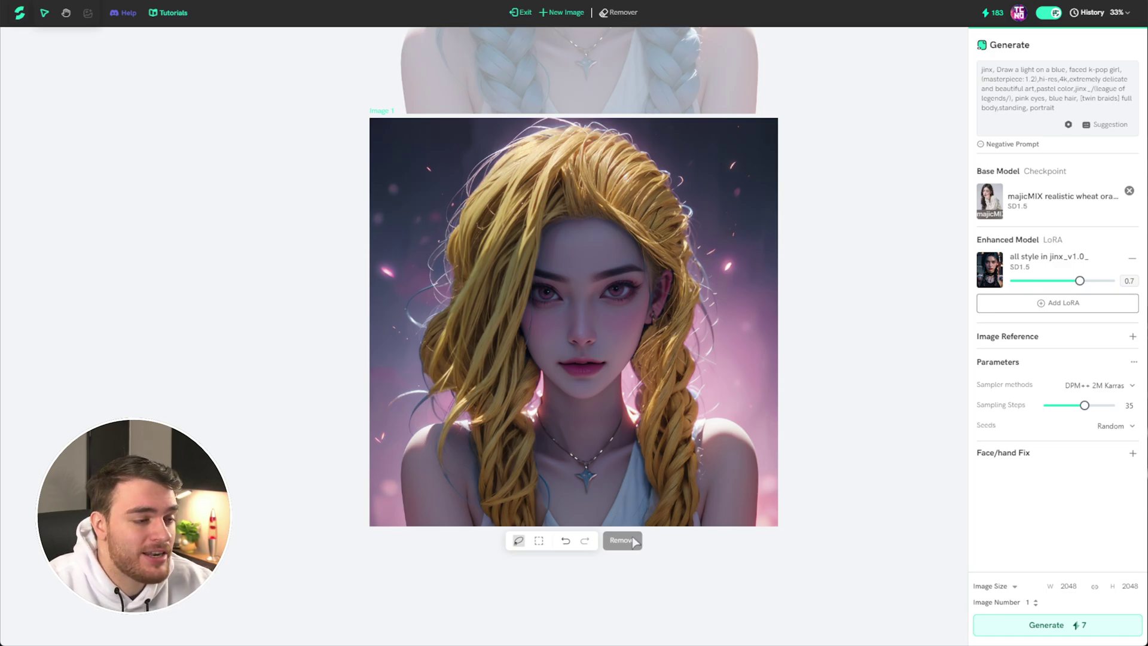
{"action": "left_click", "coordinate": [518, 14]}
Try to outpaint the blonde portrait and leave outpainting
{"action": "left_click", "coordinate": [708, 267]}
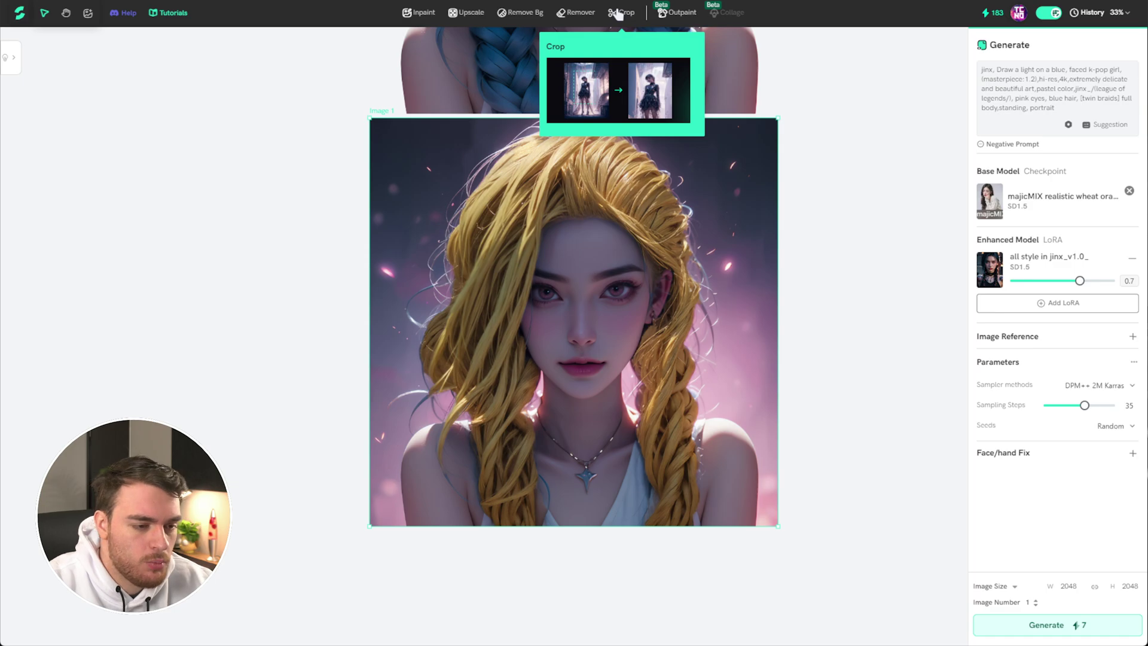
{"action": "left_click", "coordinate": [668, 18]}
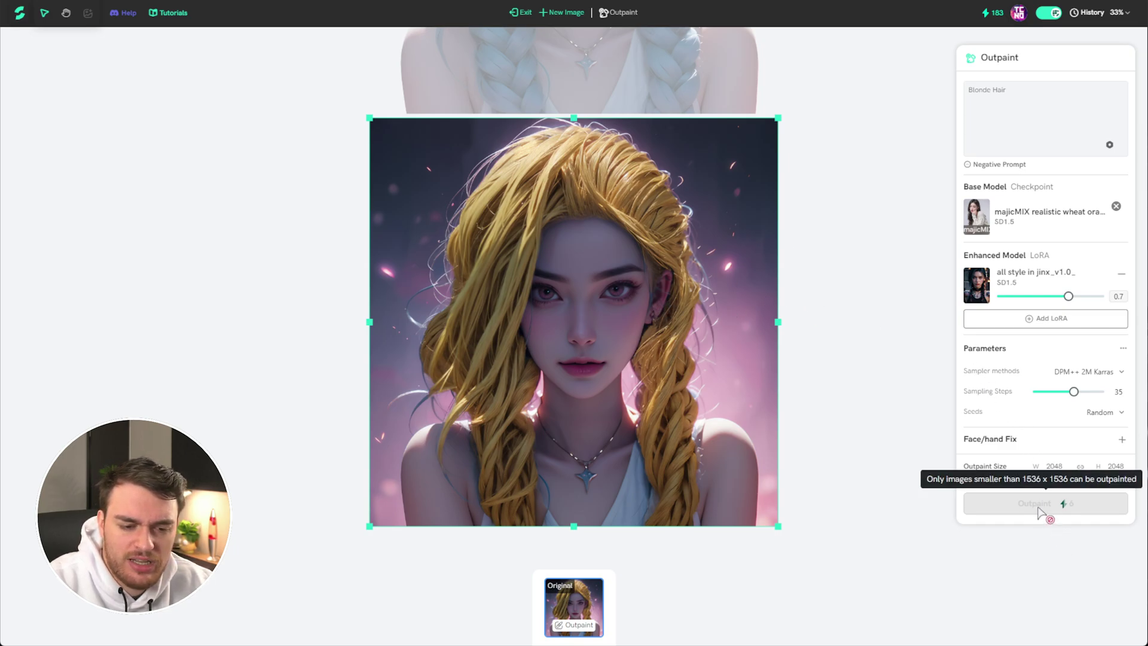
{"action": "left_click", "coordinate": [521, 12]}
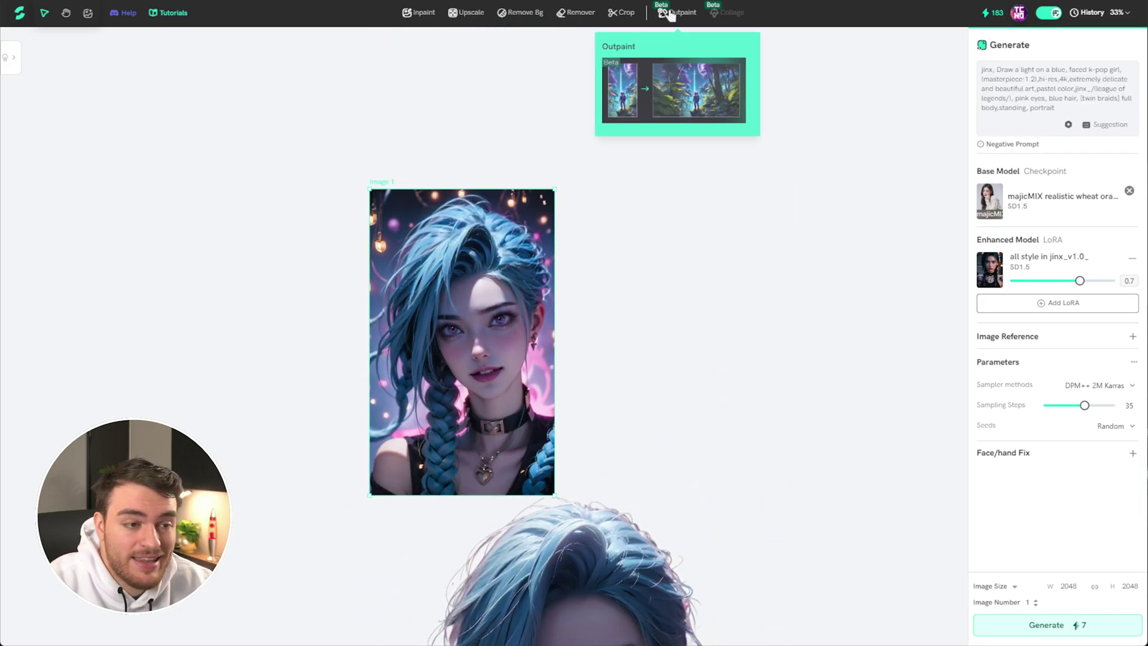
Outpaint the original blue-haired gallery portrait on its right side to 1060 × 1536, then send the result to the canvas and exit outpainting
{"action": "left_click", "coordinate": [669, 13]}
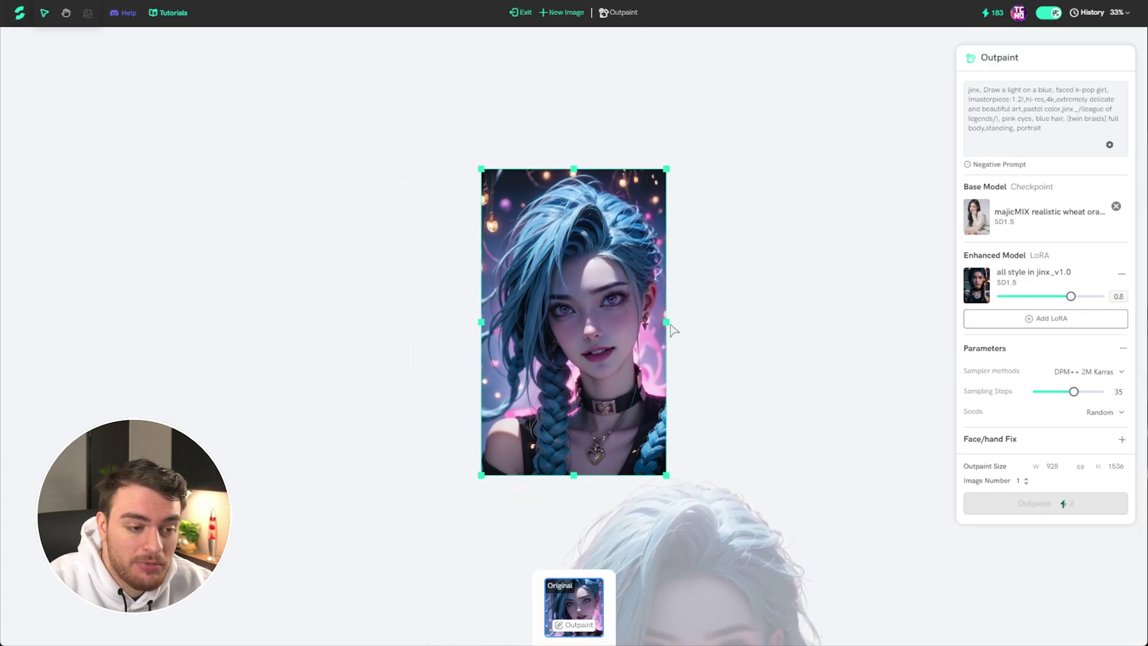
{"action": "left_click_drag", "start_coordinate": [667, 323], "coordinate": [692, 327]}
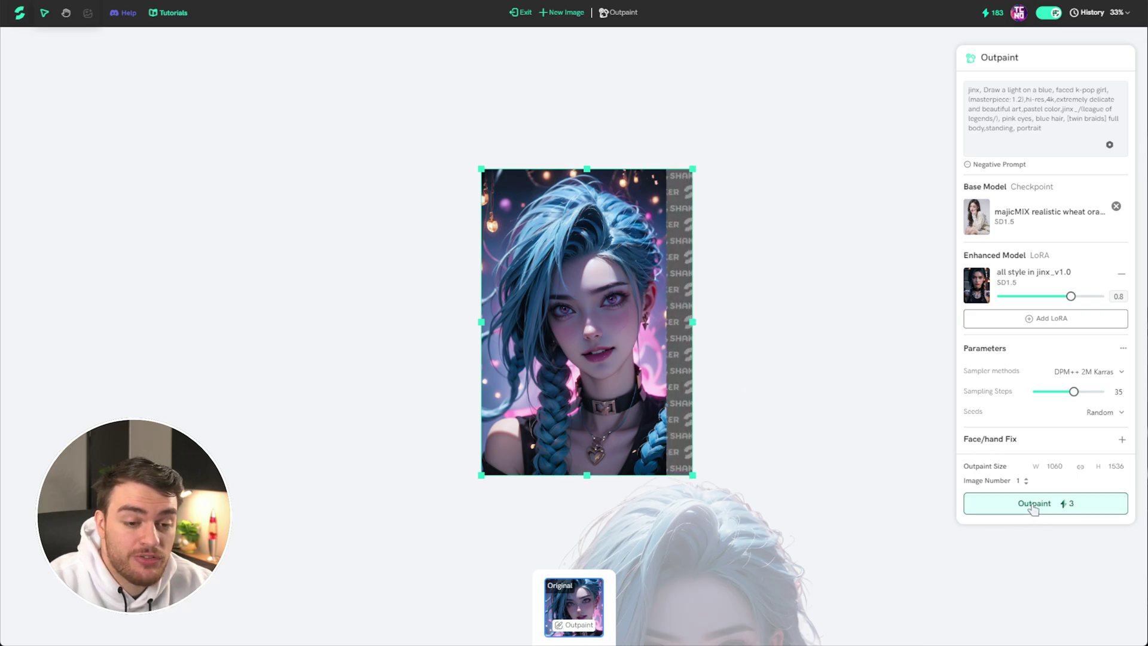
{"action": "left_click", "coordinate": [1018, 503]}
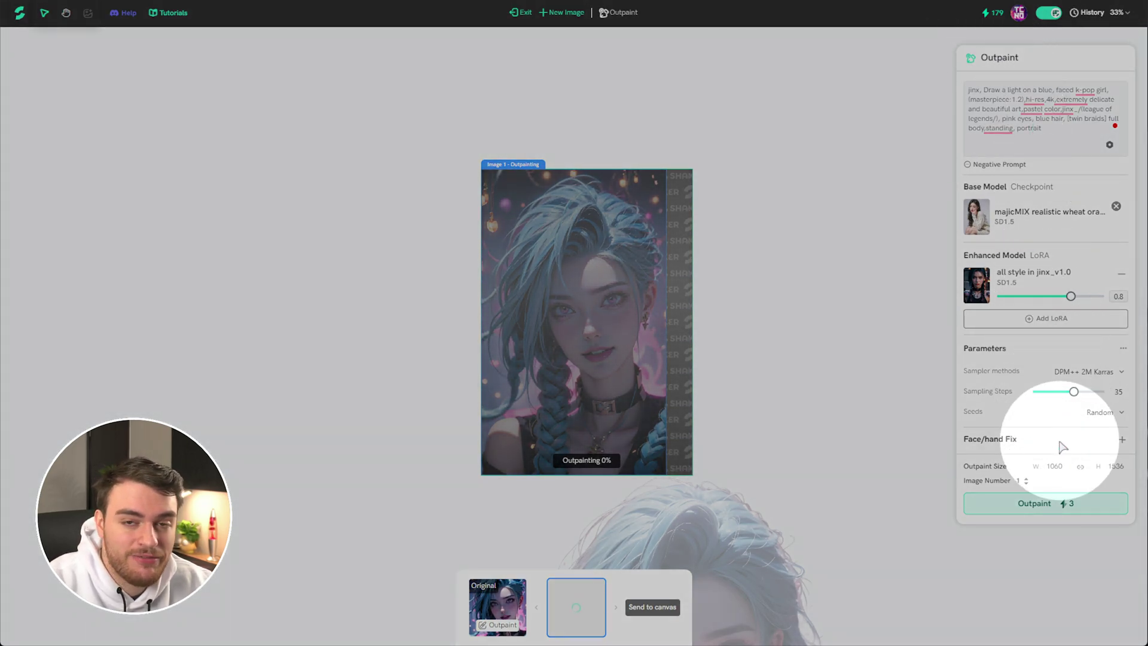
{"action": "right_click", "coordinate": [1018, 117]}
{"action": "left_click", "coordinate": [736, 339]}
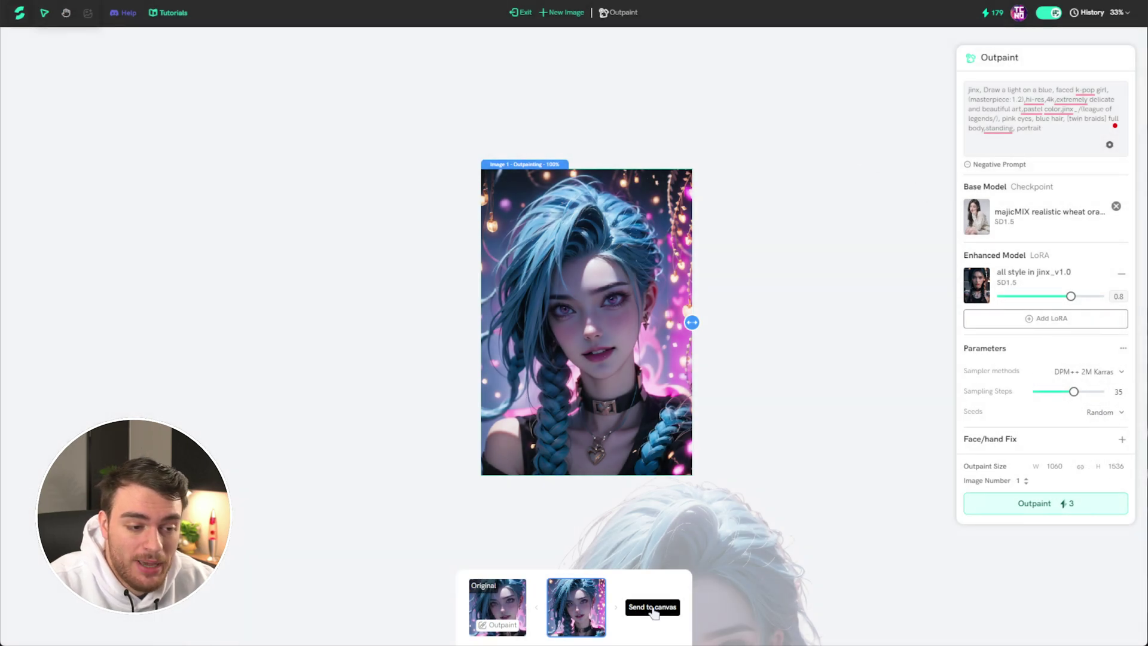
{"action": "left_click", "coordinate": [653, 607]}
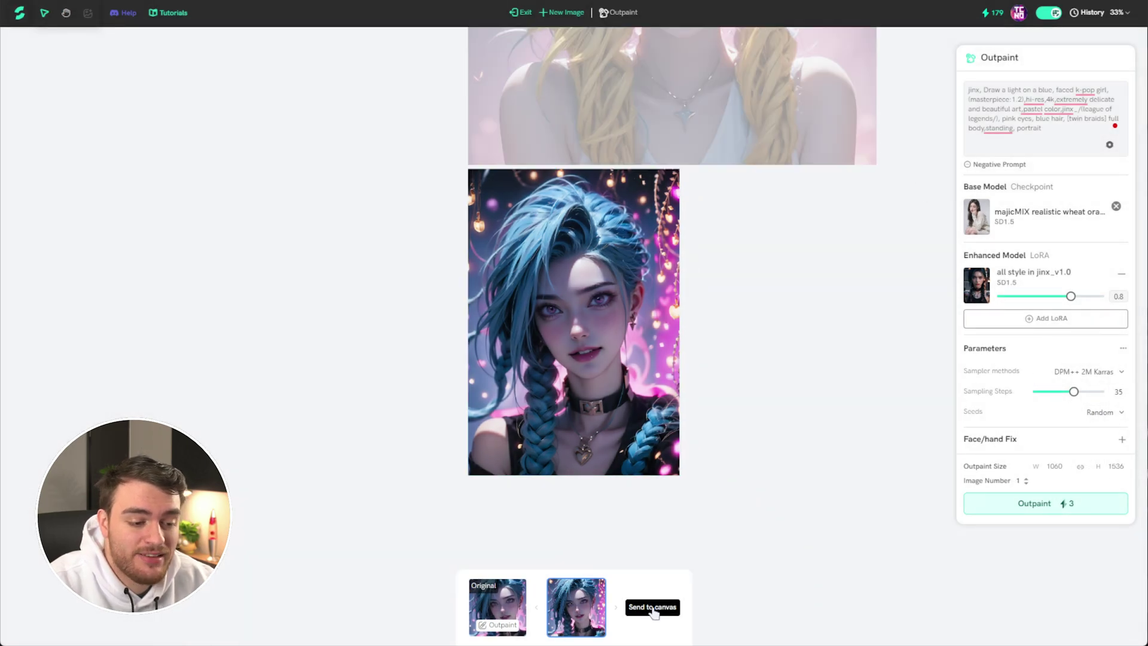
{"action": "left_click", "coordinate": [518, 12]}
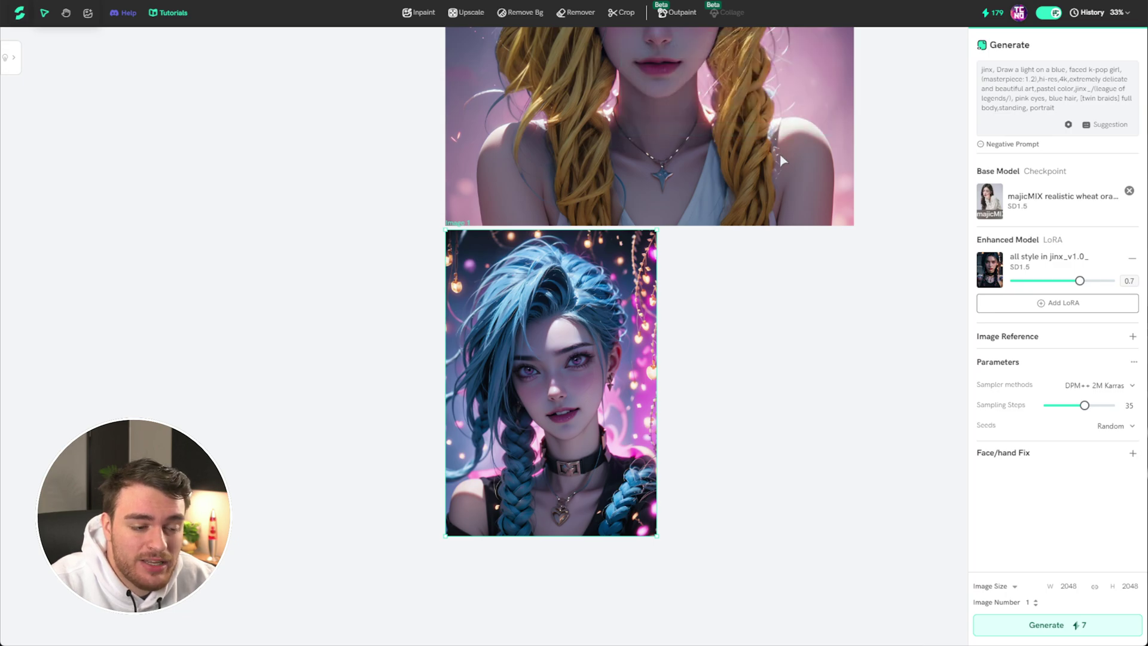
Select the blonde and outpainted portraits together and generate one collage image from them without a prompt
{"action": "scroll", "coordinate": [905, 245], "scroll_direction": "down", "scroll_amount": 3}
{"action": "left_click_drag", "start_coordinate": [770, 217], "coordinate": [382, 435]}
{"action": "left_click", "coordinate": [720, 12]}
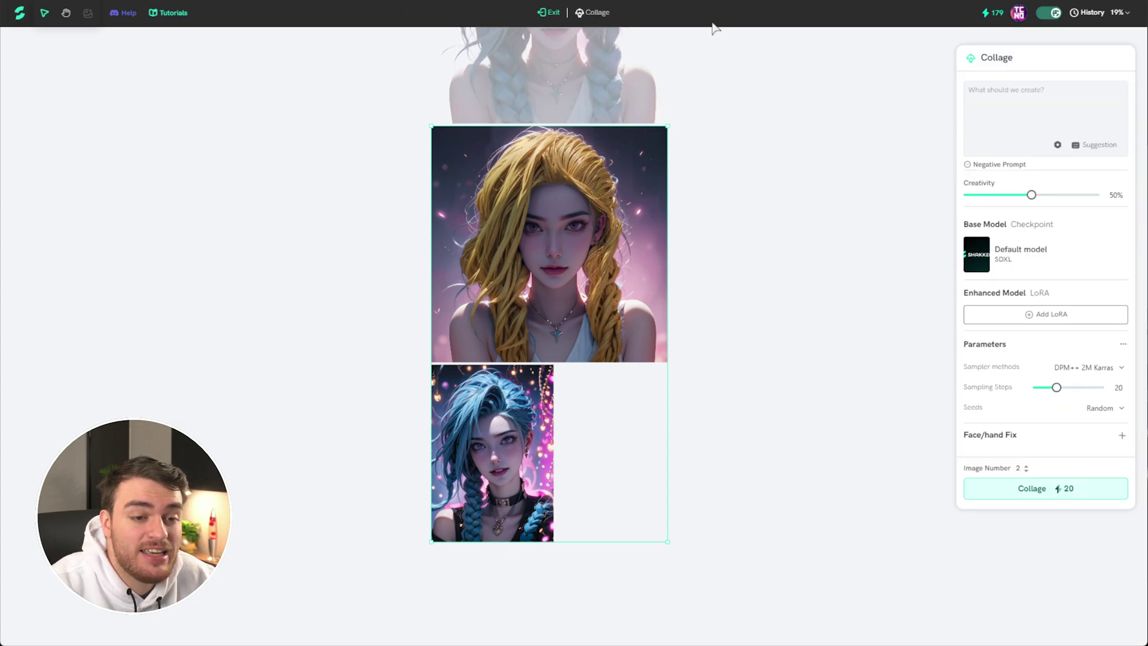
{"action": "left_click", "coordinate": [1026, 470]}
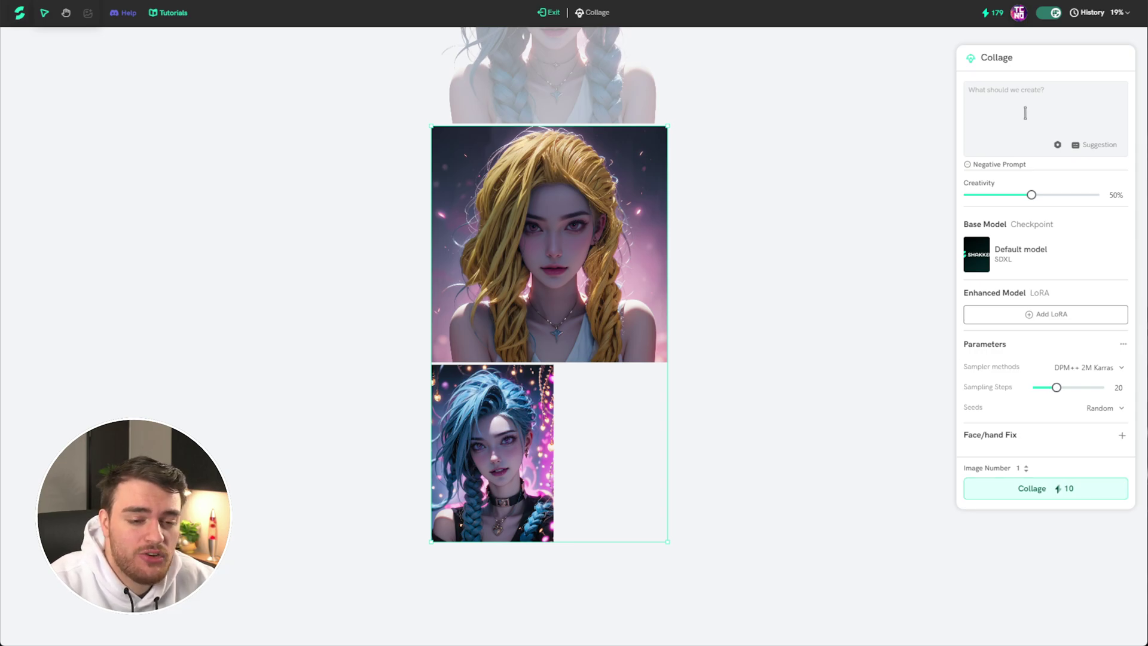
{"action": "left_click", "coordinate": [1053, 492]}
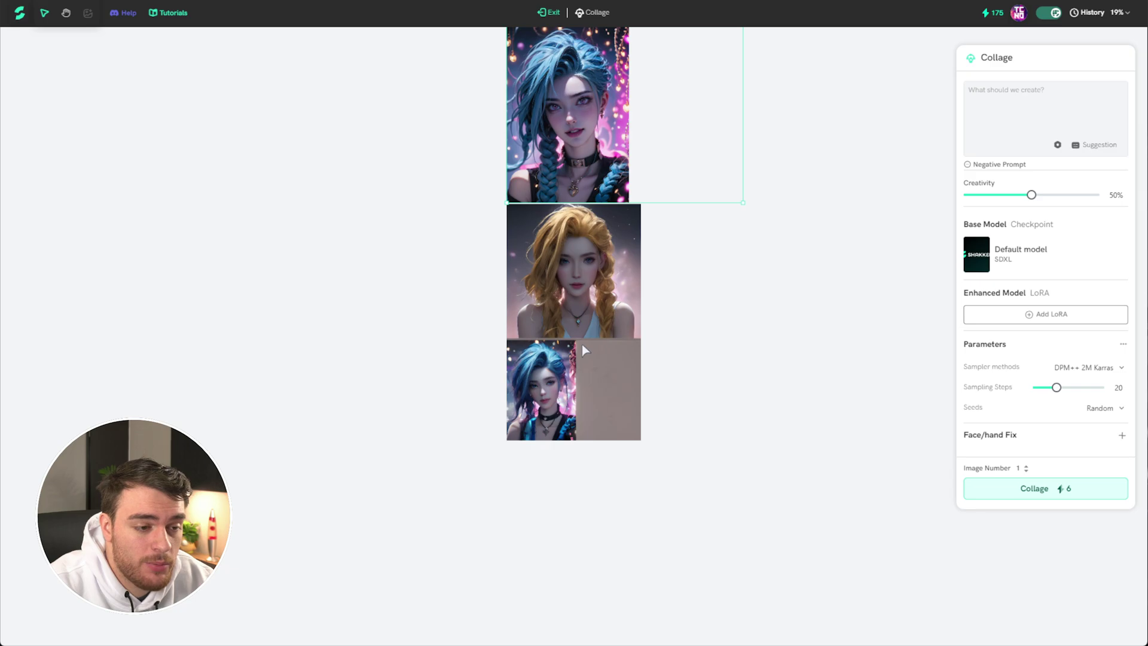
{"action": "scroll", "coordinate": [585, 350], "scroll_direction": "up", "scroll_amount": 3}
{"action": "scroll", "coordinate": [751, 334], "scroll_direction": "up", "scroll_amount": 1}
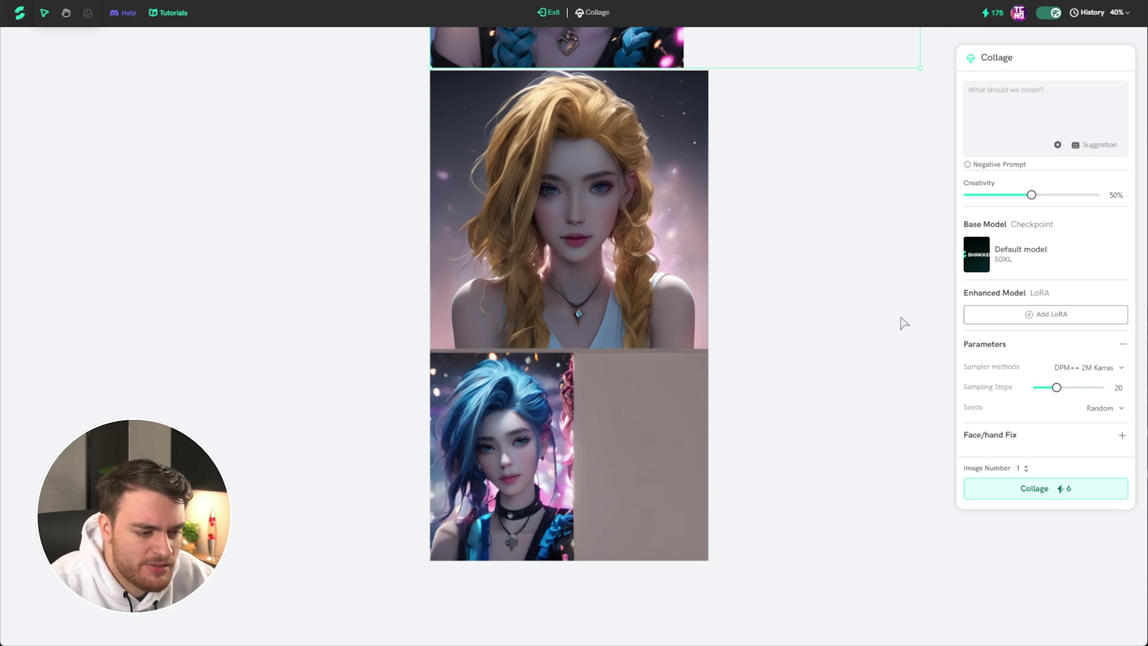
Arrange both portraits side by side and start their collage with the prompt "Two women standing next to eachother with pink particles in the background"
{"action": "scroll", "coordinate": [885, 371], "scroll_direction": "up", "scroll_amount": 2}
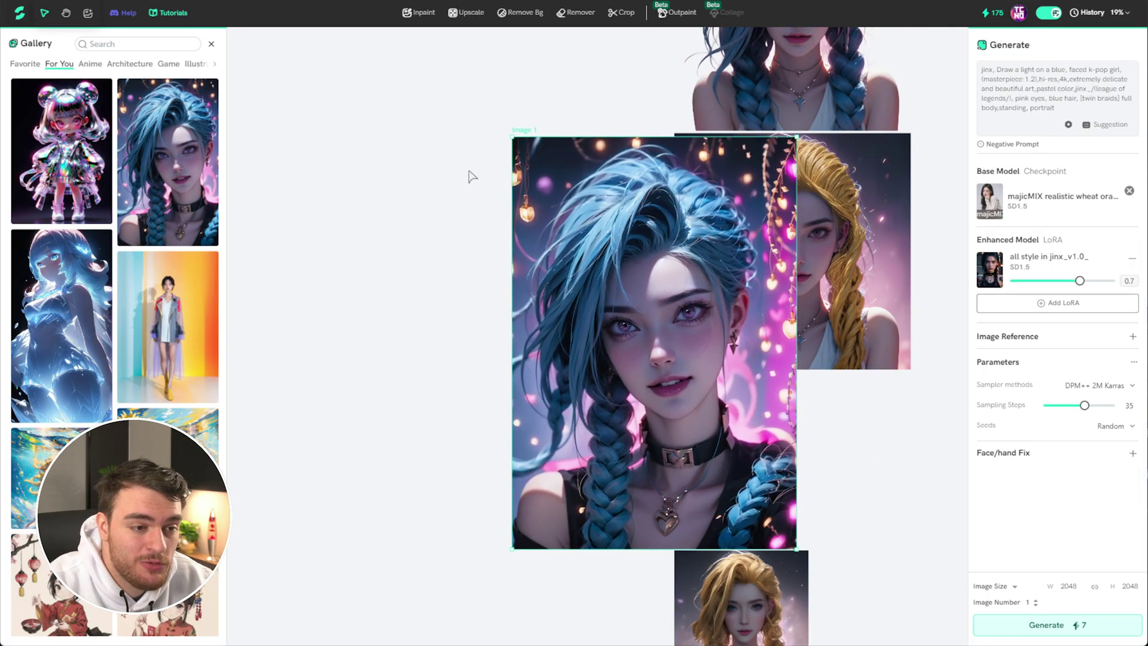
{"action": "mouse_move", "coordinate": [786, 535]}
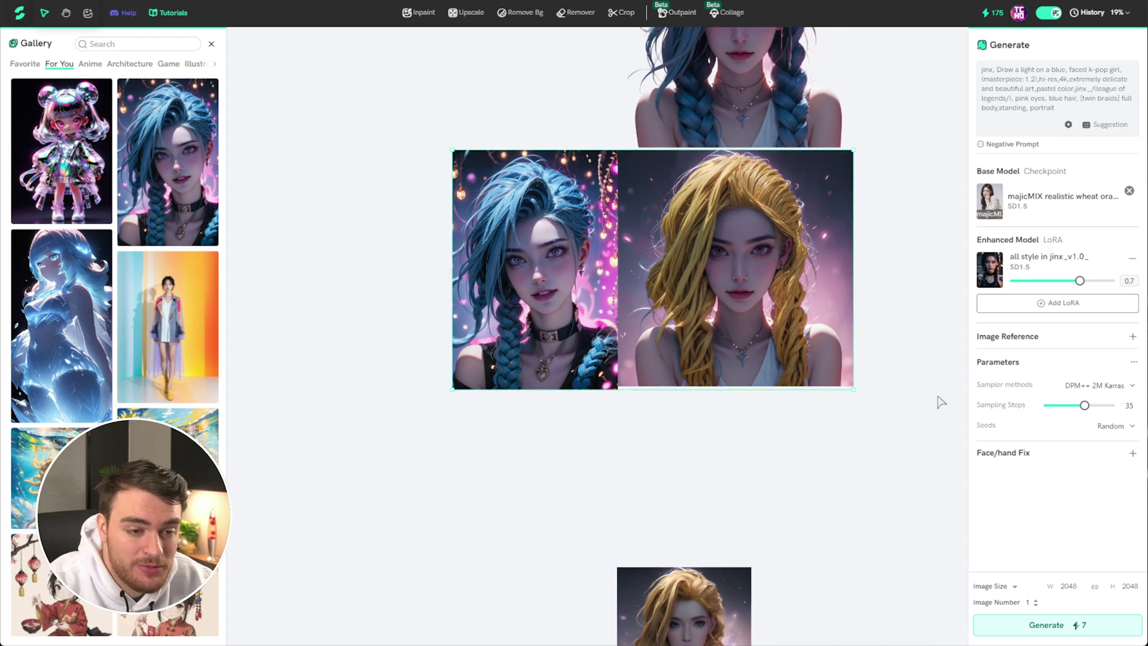
{"action": "left_click", "coordinate": [728, 12]}
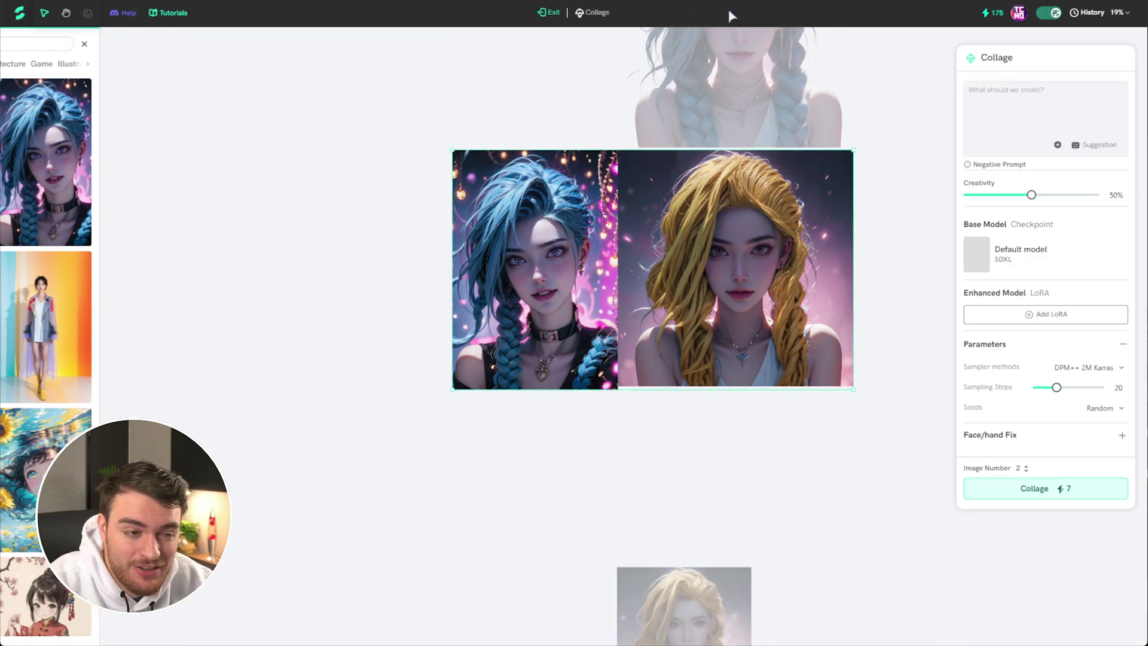
{"action": "left_click", "coordinate": [980, 115]}
{"action": "type", "text": "Two women standing next to eachother with pink particles in the background"}
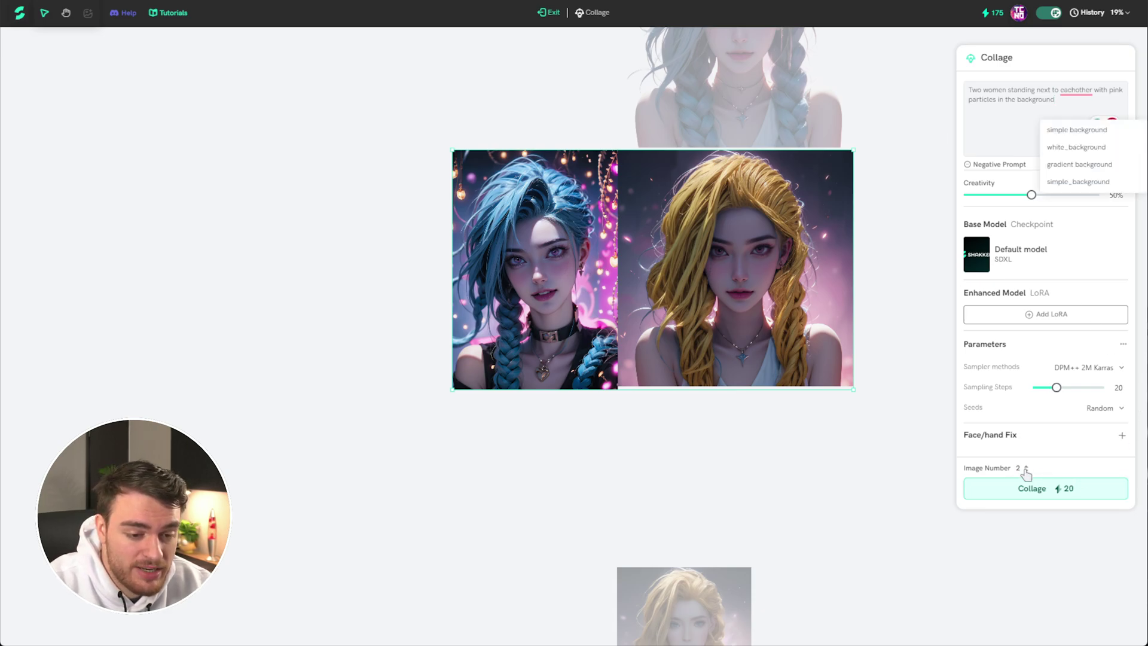
Generate two collage images from the side-by-side portraits, inspect them against the originals, and exit Collage
{"action": "left_click", "coordinate": [1067, 492]}
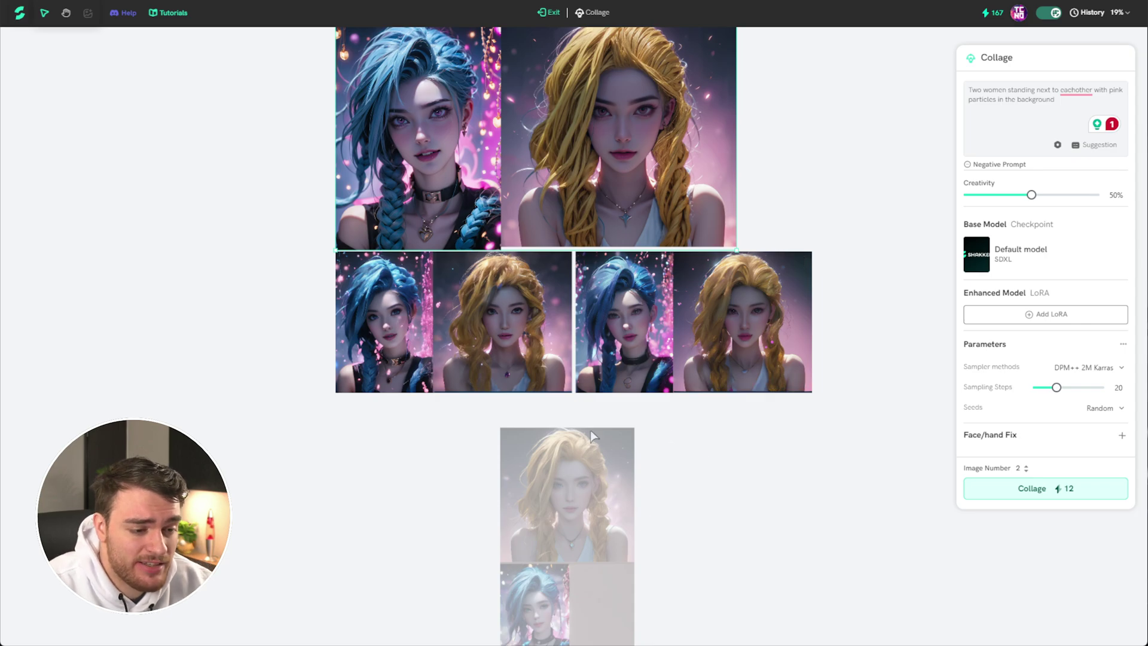
{"action": "scroll", "coordinate": [531, 405], "scroll_direction": "up", "scroll_amount": 3}
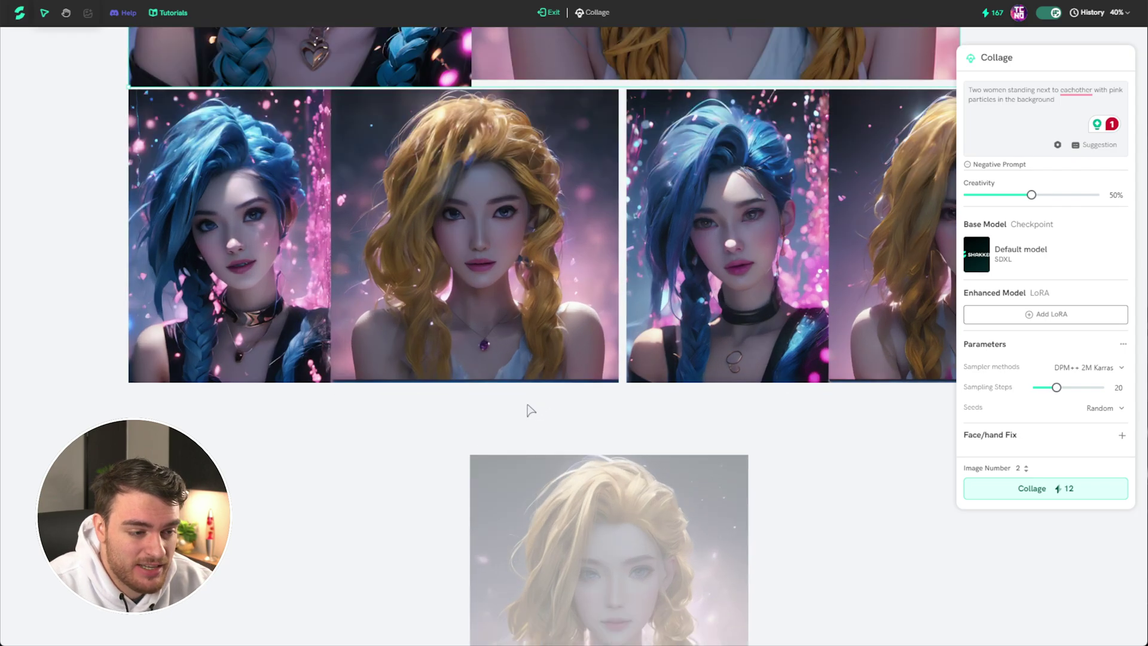
{"action": "scroll", "coordinate": [530, 411], "scroll_direction": "down", "scroll_amount": 2}
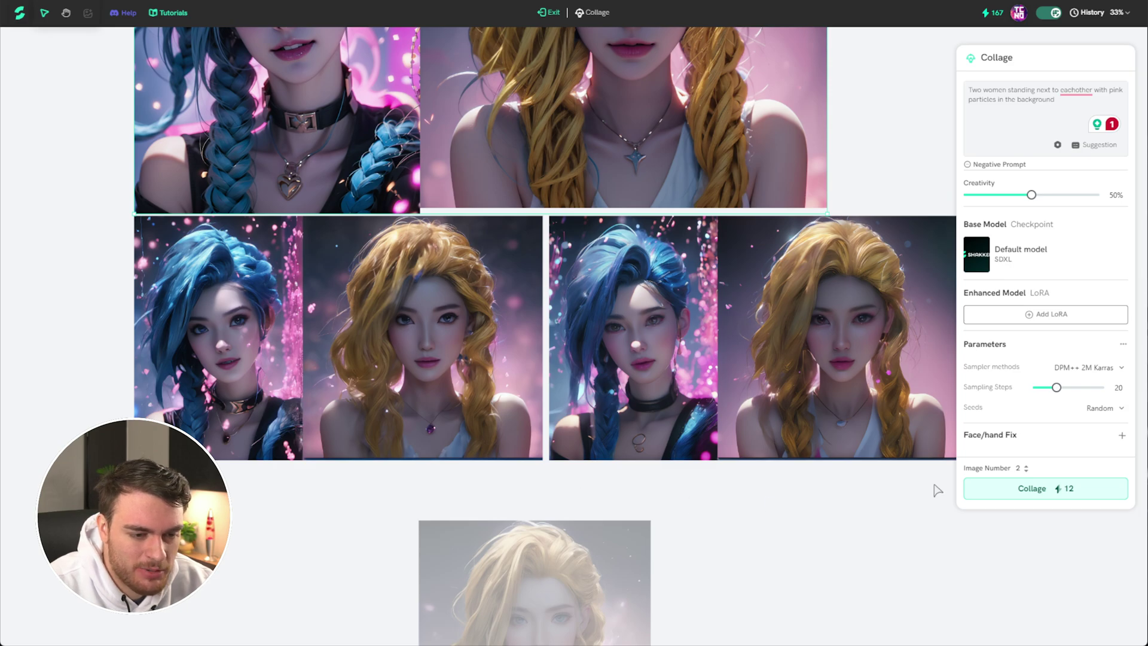
{"action": "scroll", "coordinate": [849, 223], "scroll_direction": "up", "scroll_amount": 2}
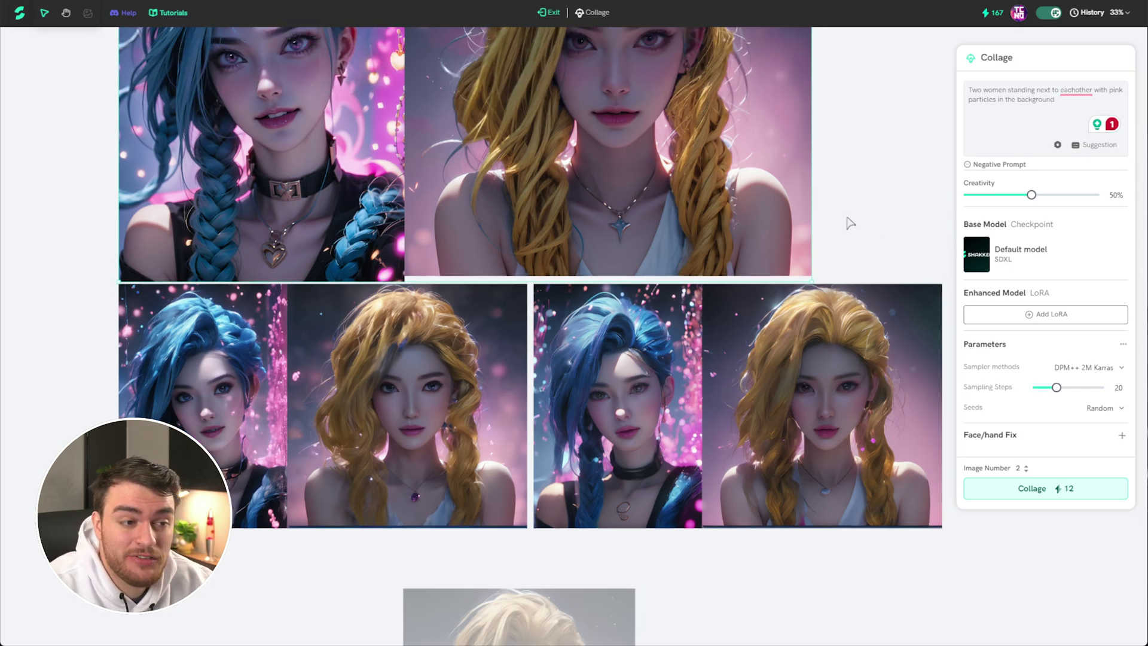
{"action": "scroll", "coordinate": [850, 223], "scroll_direction": "up", "scroll_amount": 1}
{"action": "scroll", "coordinate": [848, 203], "scroll_direction": "up", "scroll_amount": 2}
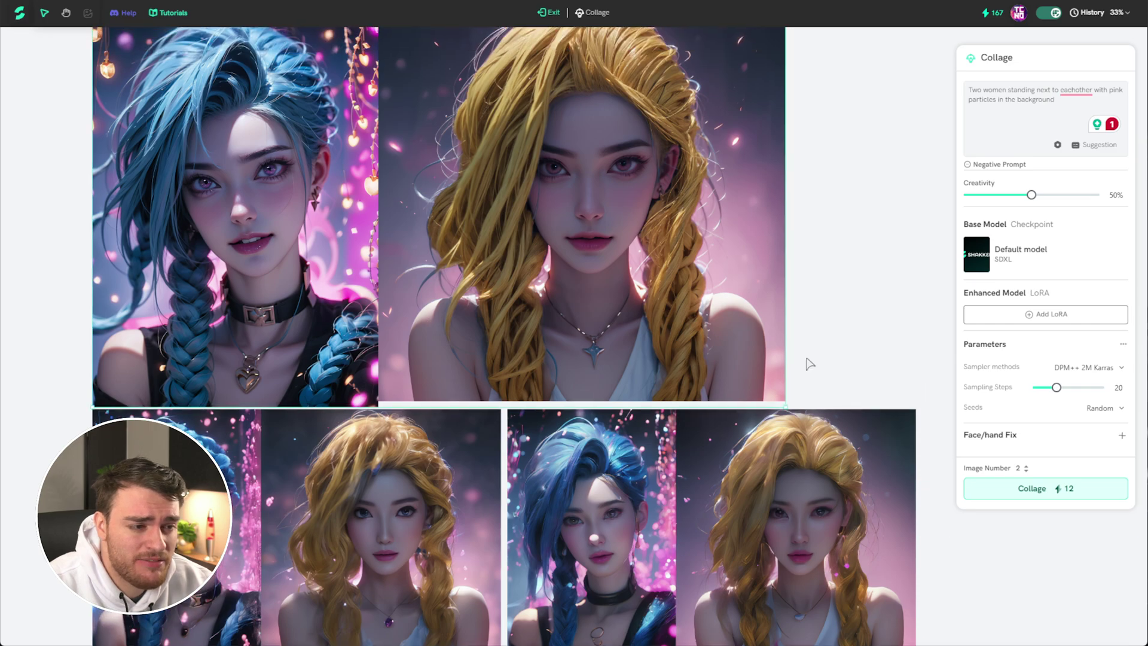
{"action": "scroll", "coordinate": [797, 333], "scroll_direction": "down", "scroll_amount": 3}
{"action": "scroll", "coordinate": [850, 267], "scroll_direction": "up", "scroll_amount": 1}
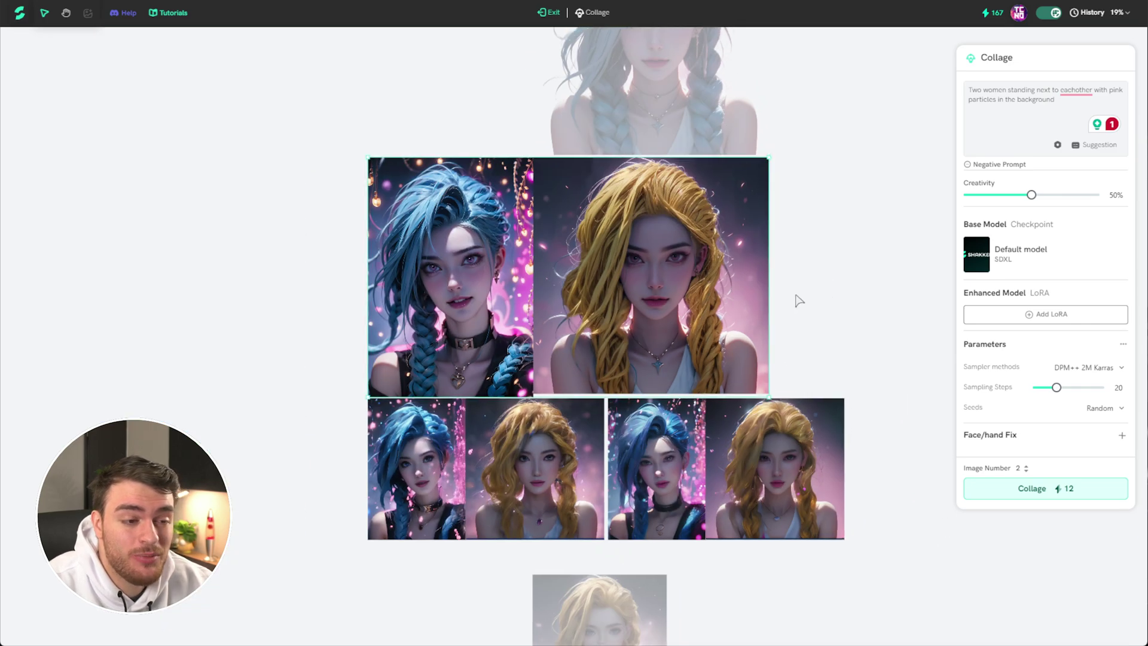
{"action": "scroll", "coordinate": [855, 245], "scroll_direction": "up", "scroll_amount": 1}
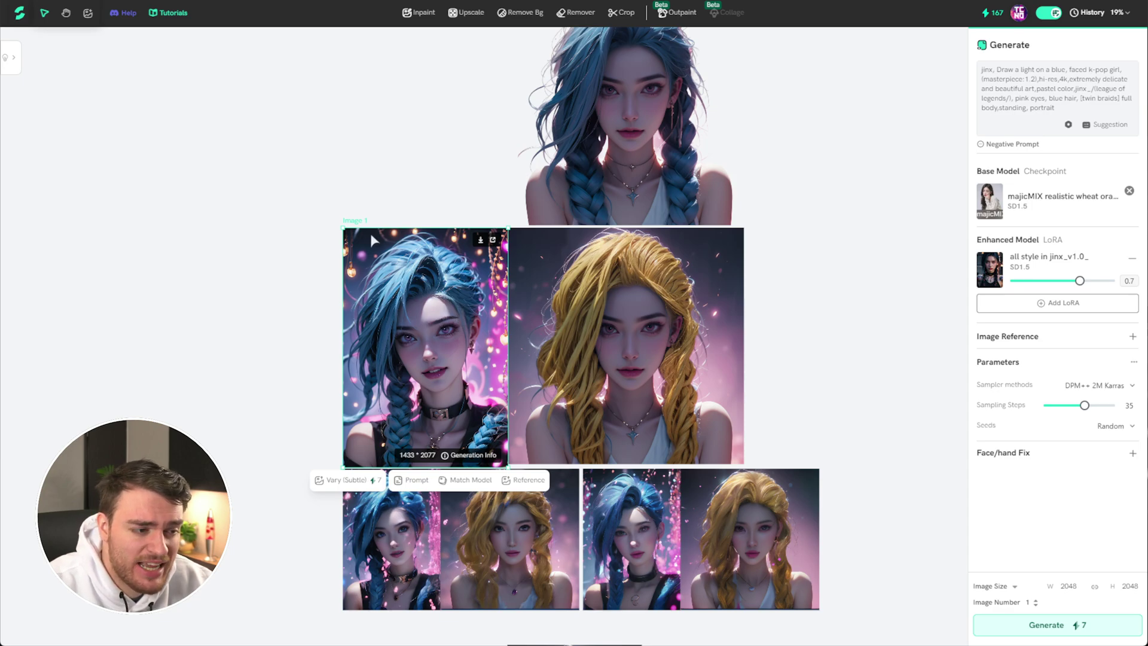
Try shrinking the blue-haired portrait to 1262 × 1829 and laying it over the blonde portrait, then undo the change
{"action": "left_click_drag", "start_coordinate": [343, 228], "coordinate": [436, 357]}
{"action": "left_click_drag", "start_coordinate": [473, 407], "coordinate": [728, 289]}
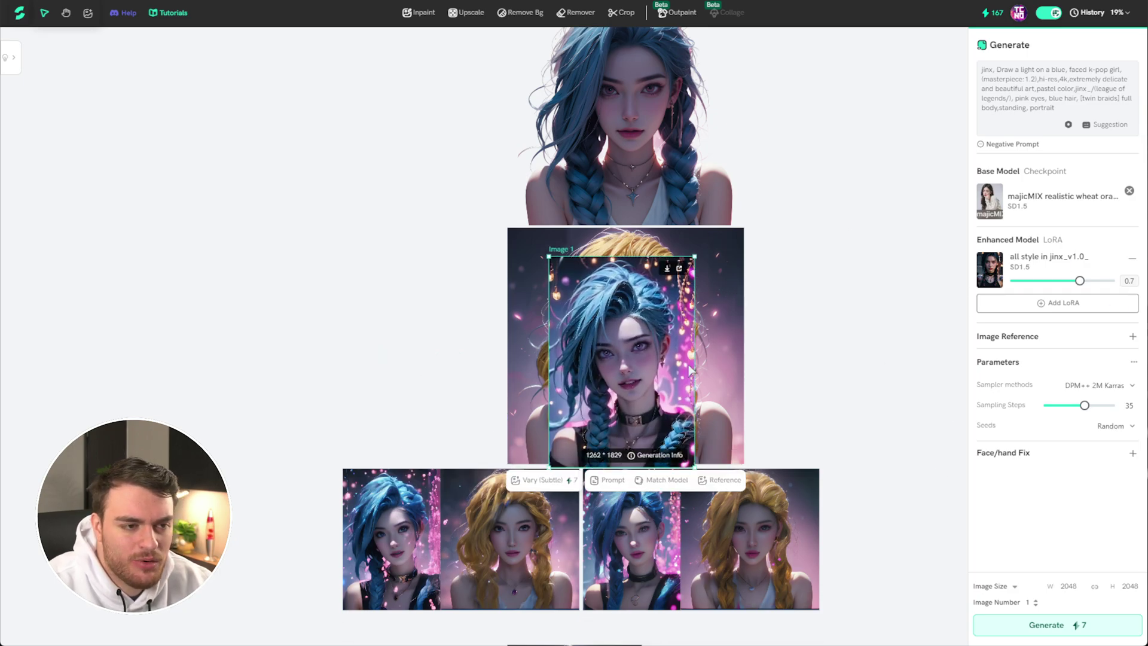
{"action": "key", "text": "ctrl+z"}
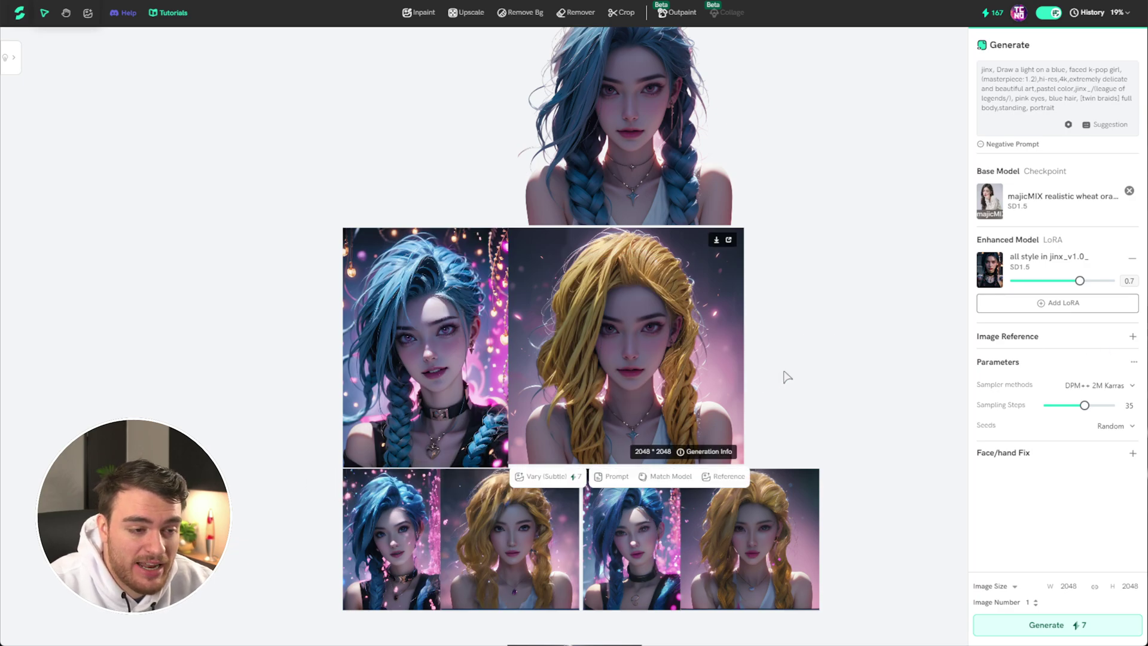
With the gallery opened, replace the base model with Latest | Basic Model V3 and remove the "all style in jinx" LoRA
{"action": "scroll", "coordinate": [787, 376], "scroll_direction": "down", "scroll_amount": 5}
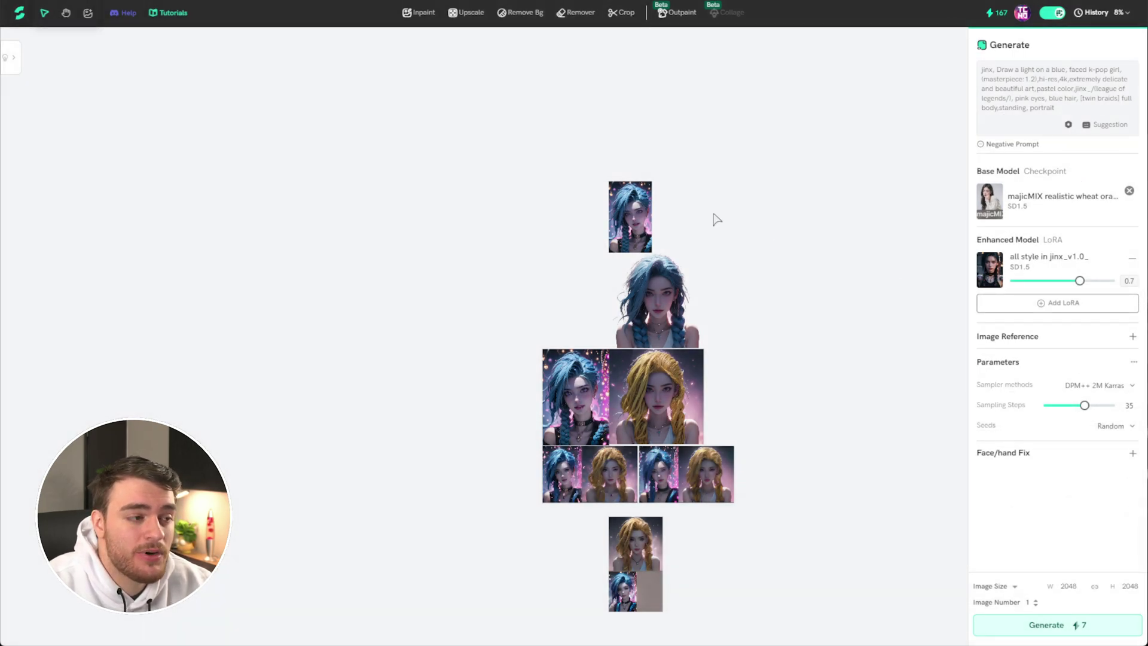
{"action": "left_click", "coordinate": [22, 14]}
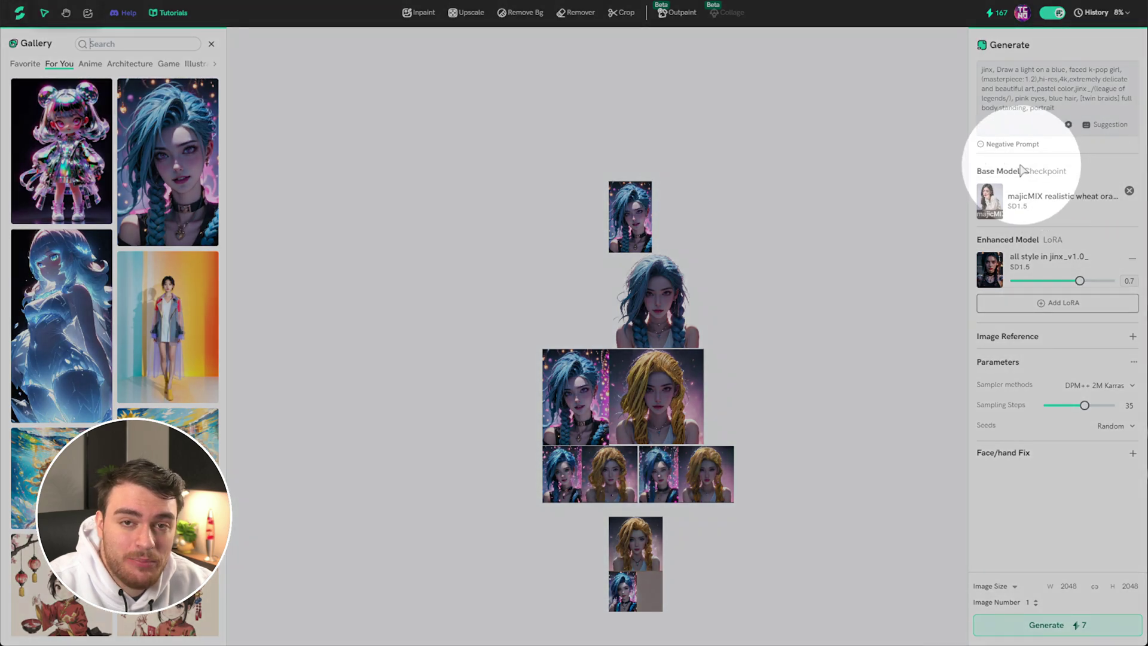
{"action": "left_click", "coordinate": [1128, 190]}
{"action": "left_click", "coordinate": [1066, 202]}
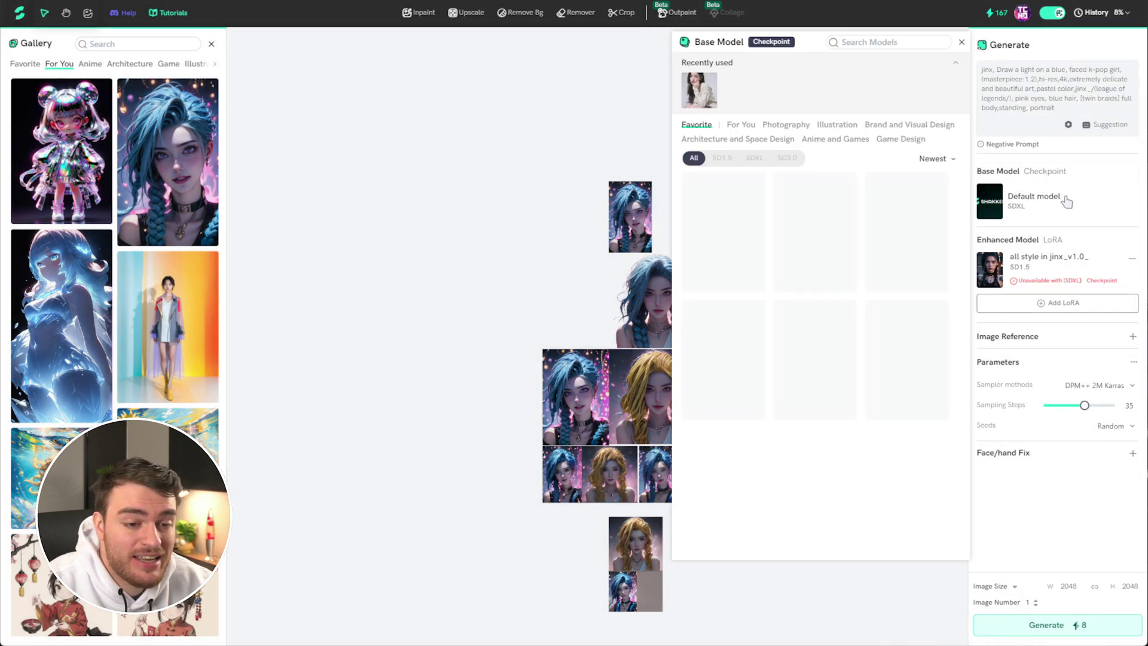
{"action": "left_click", "coordinate": [743, 127]}
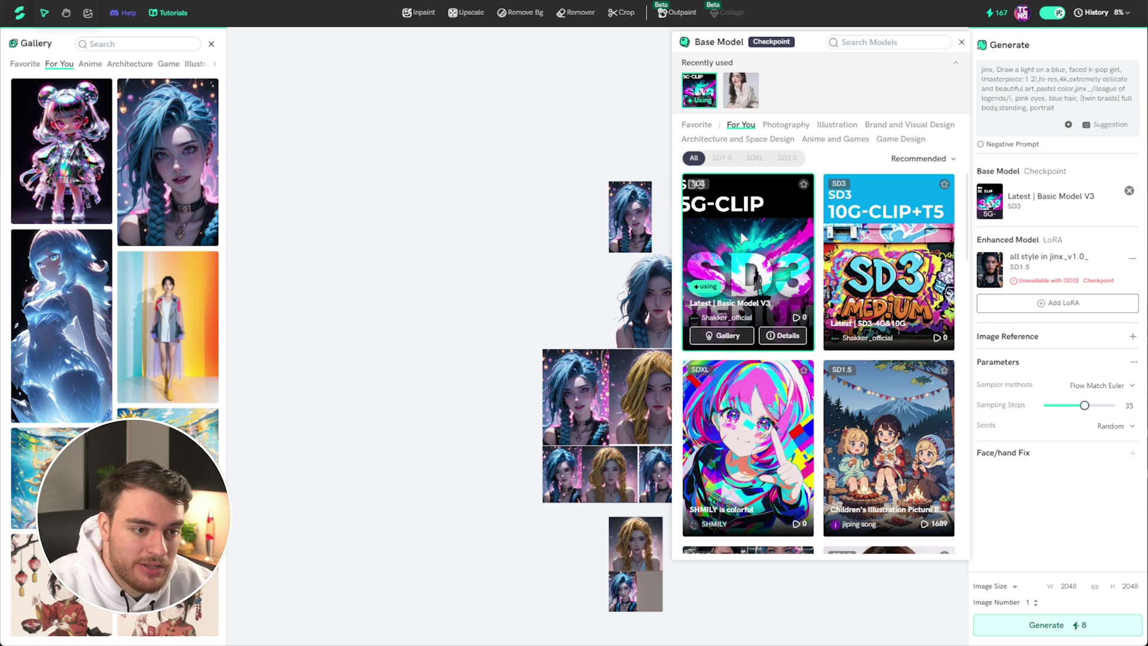
{"action": "left_click", "coordinate": [1129, 261]}
{"action": "left_click", "coordinate": [961, 43]}
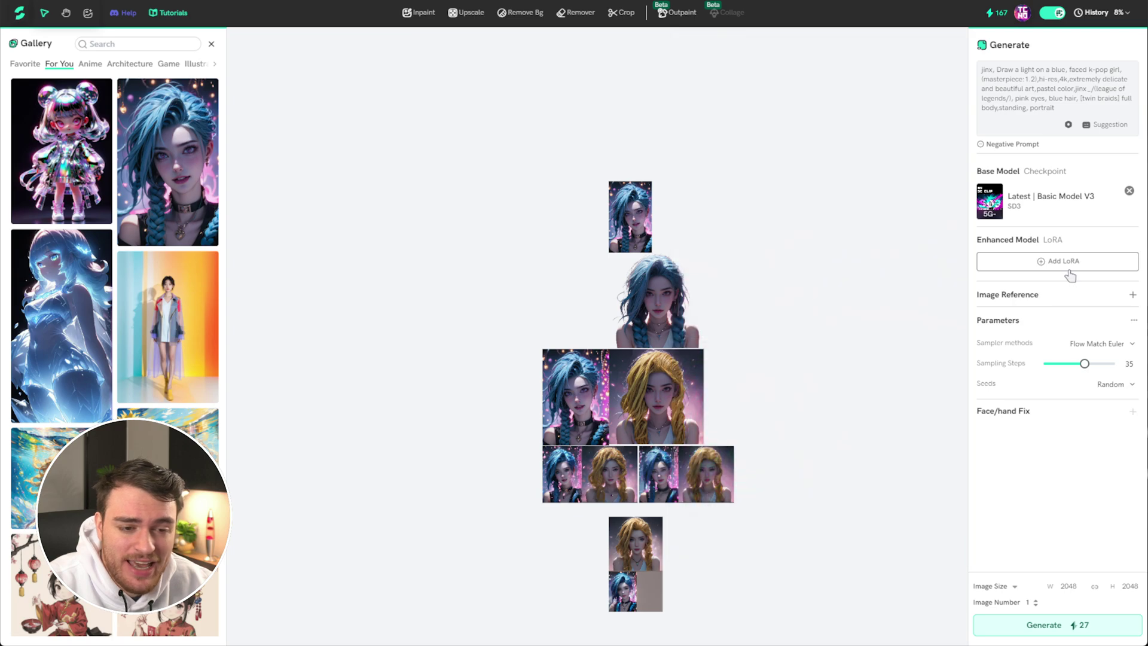
Browse the SD3 enhanced models and add the Circle Art SD3 LoRA
{"action": "left_click", "coordinate": [1064, 263]}
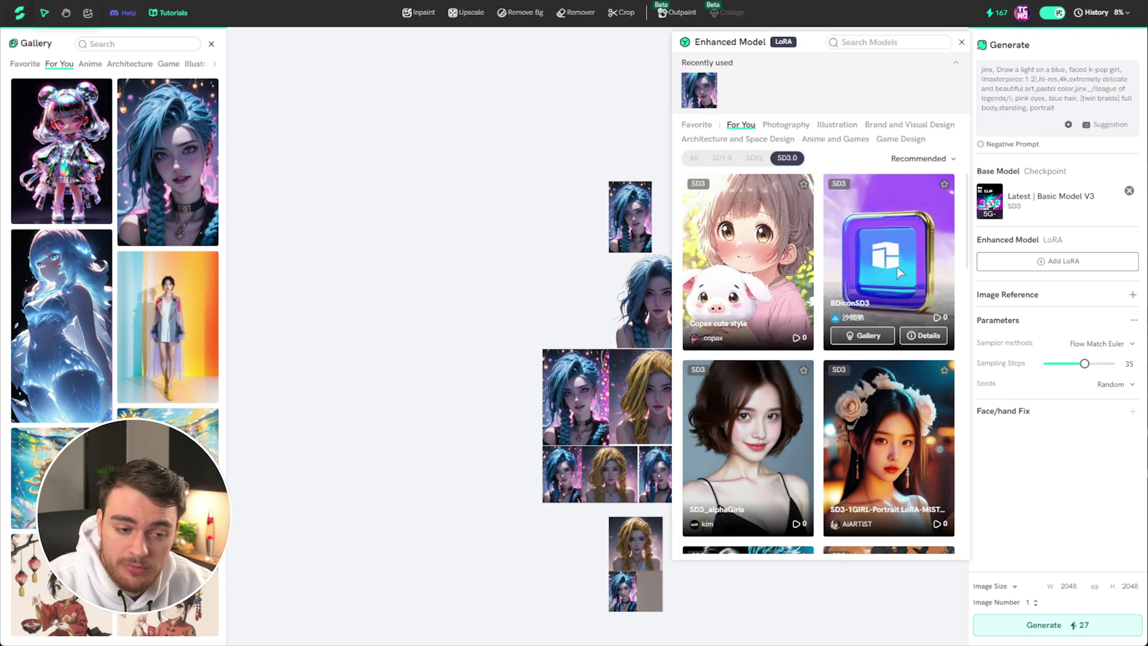
{"action": "scroll", "coordinate": [896, 267], "scroll_direction": "down", "scroll_amount": 3}
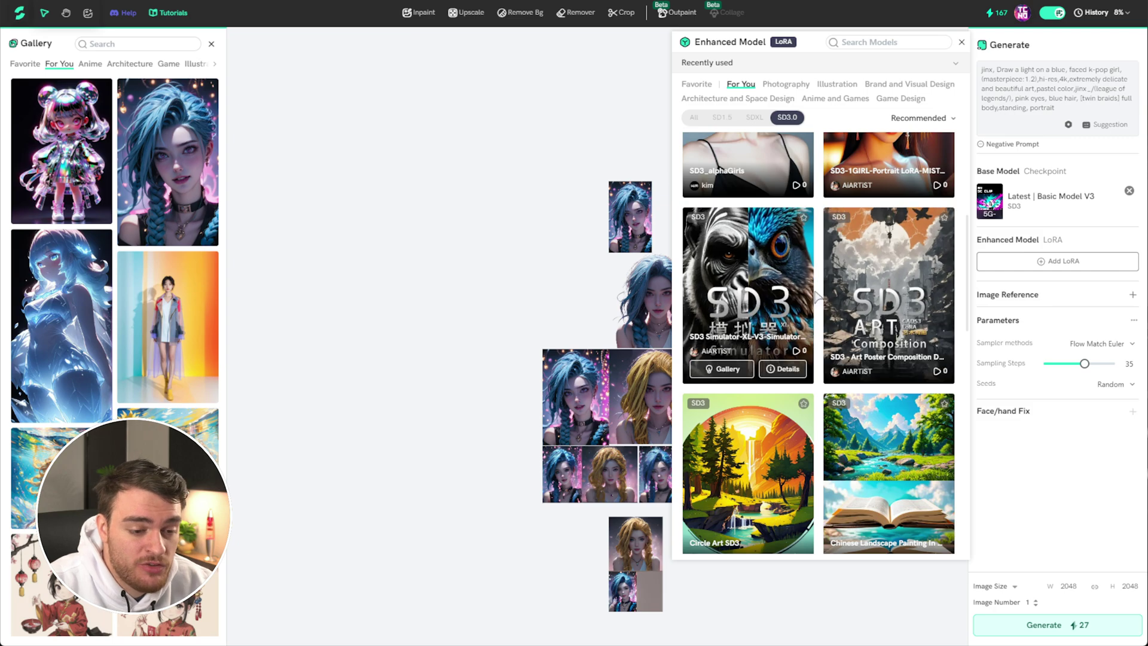
{"action": "scroll", "coordinate": [896, 267], "scroll_direction": "down", "scroll_amount": 2}
{"action": "scroll", "coordinate": [811, 494], "scroll_direction": "down", "scroll_amount": 1}
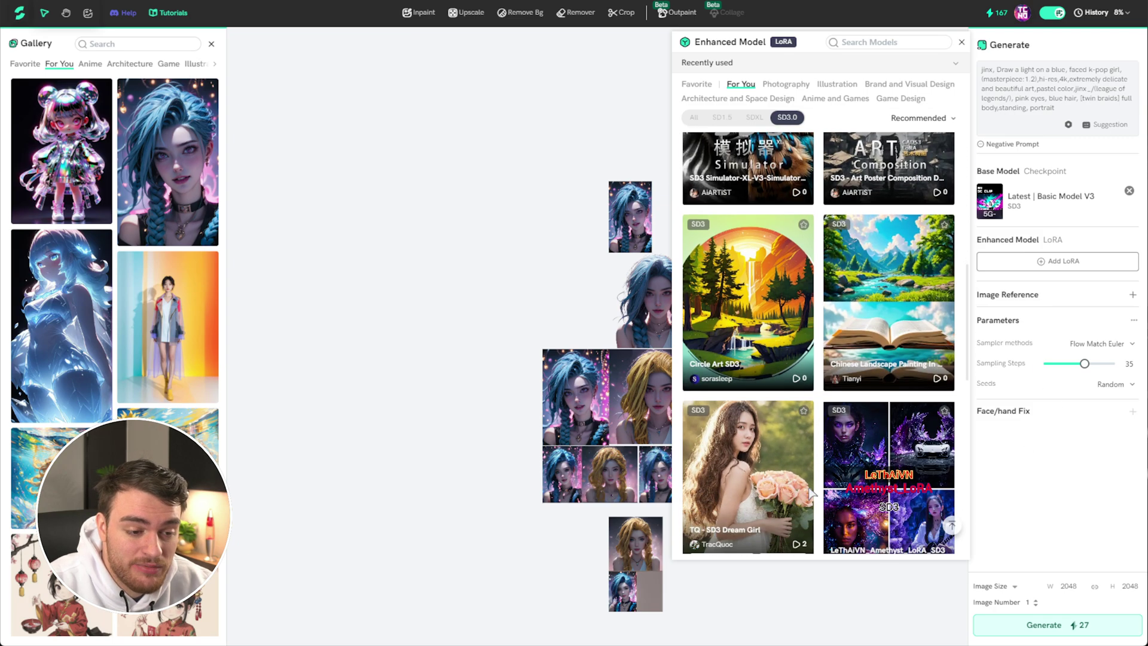
{"action": "left_click", "coordinate": [785, 294]}
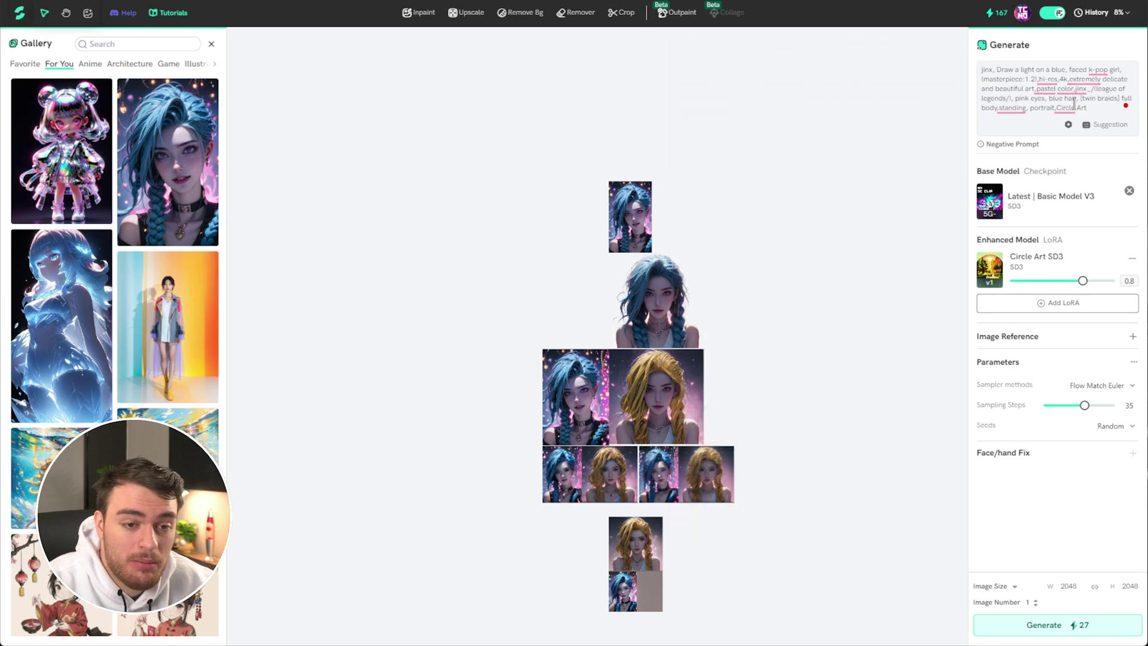
Set the image size to 1024 x 768 and generate one image with the current prompt and models
{"action": "left_click_drag", "start_coordinate": [733, 212], "coordinate": [497, 206]}
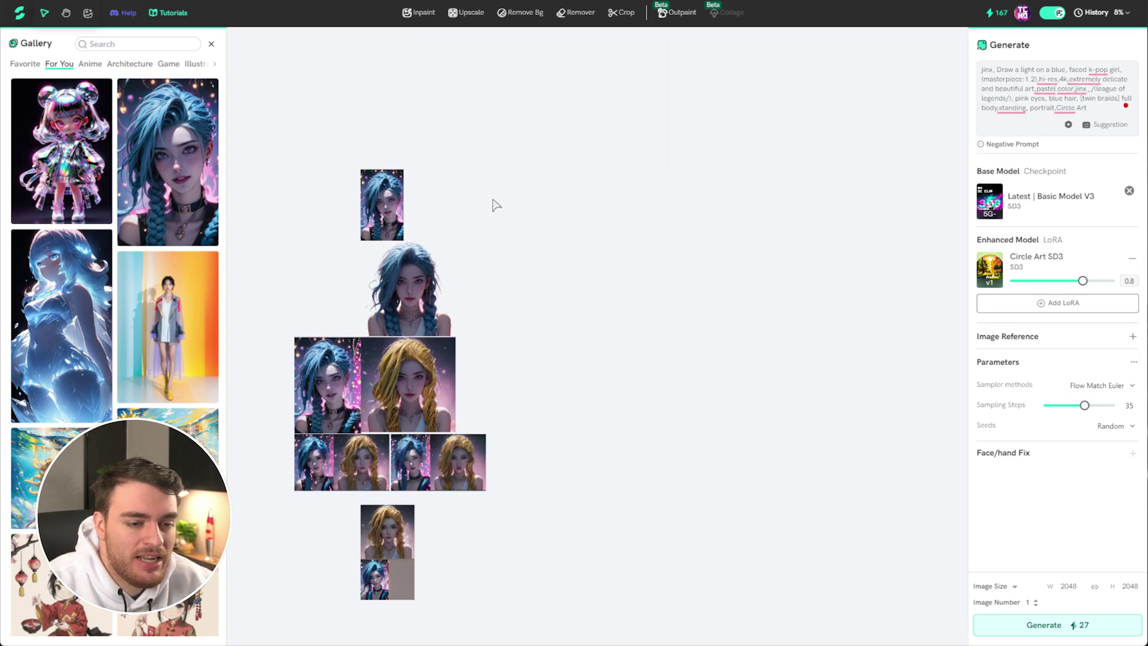
{"action": "left_click", "coordinate": [1012, 587]}
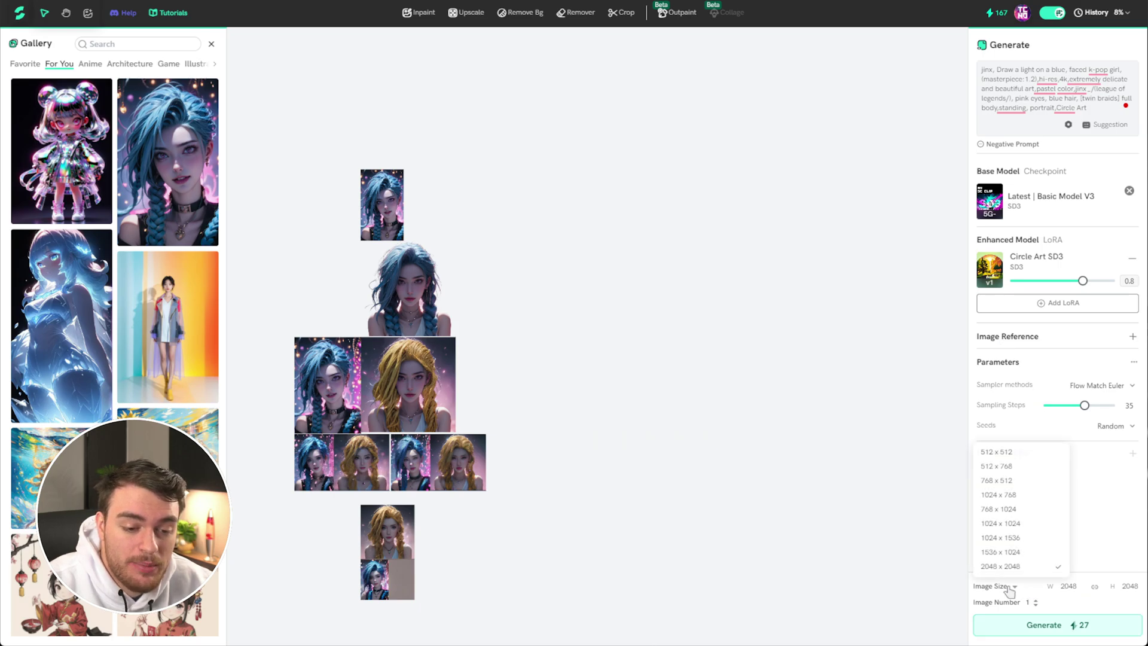
{"action": "left_click", "coordinate": [1041, 496]}
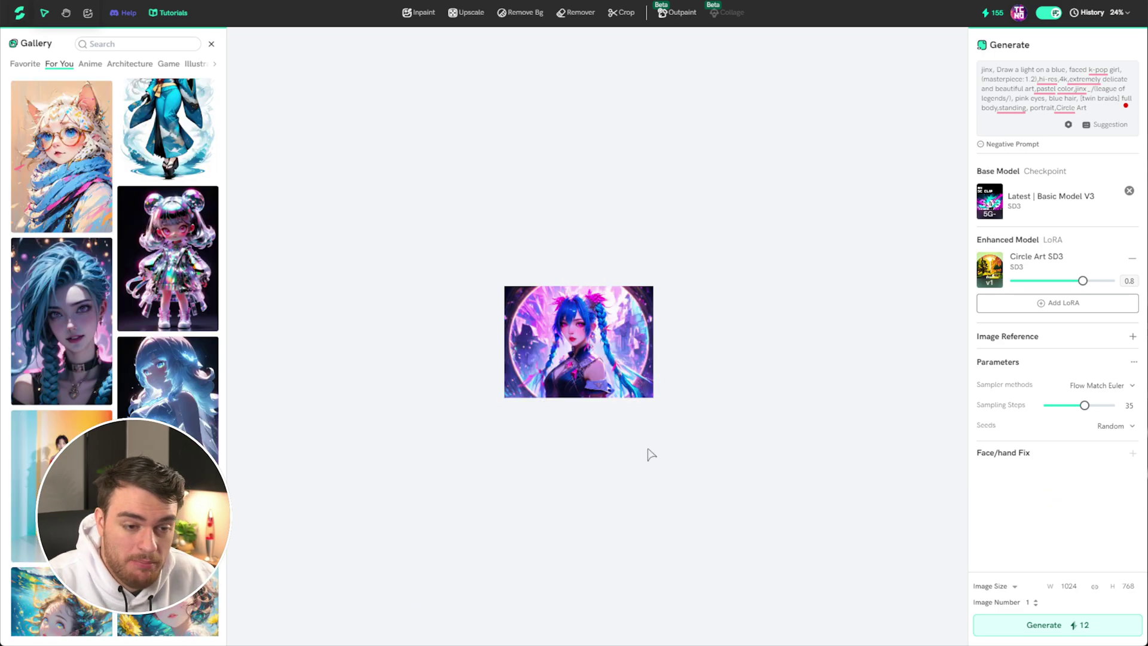
{"action": "scroll", "coordinate": [602, 406], "scroll_direction": "up", "scroll_amount": 3}
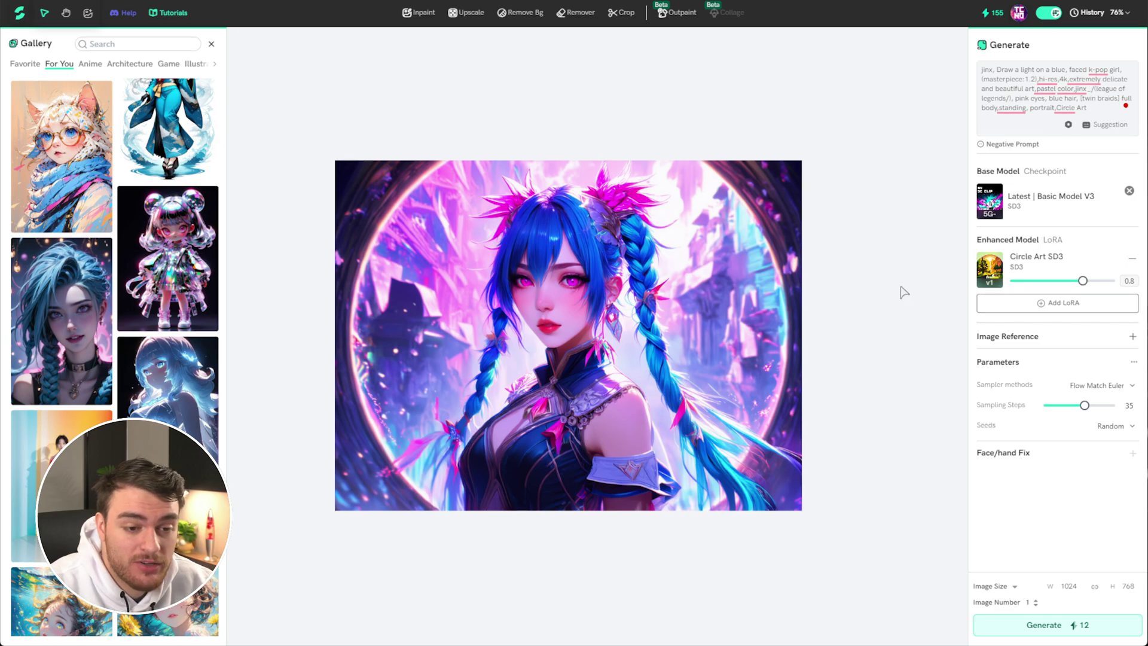
Download the generated circle portrait, view the saved file in the image viewer, and close it
{"action": "mouse_move", "coordinate": [704, 294]}
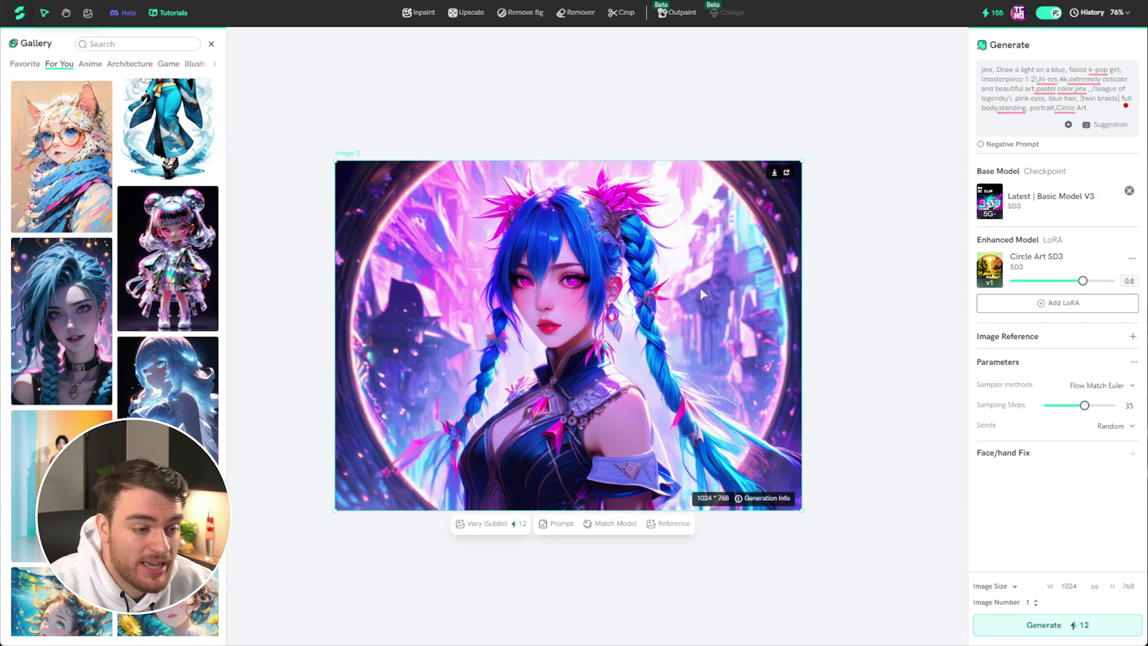
{"action": "left_click", "coordinate": [774, 173]}
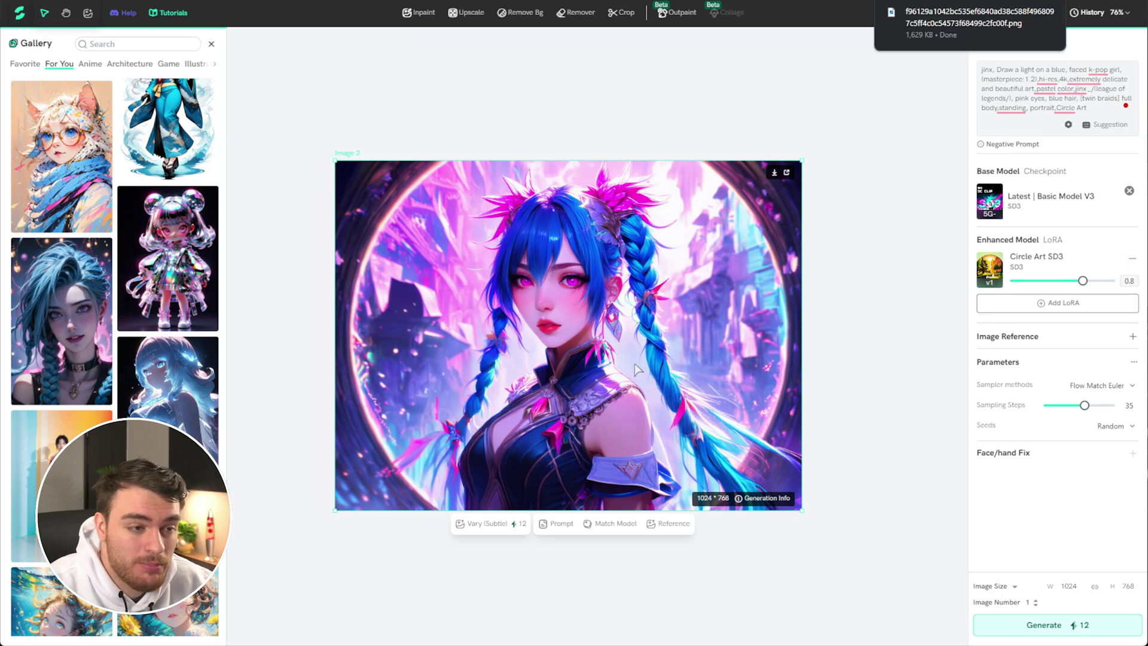
{"action": "left_click", "coordinate": [947, 26]}
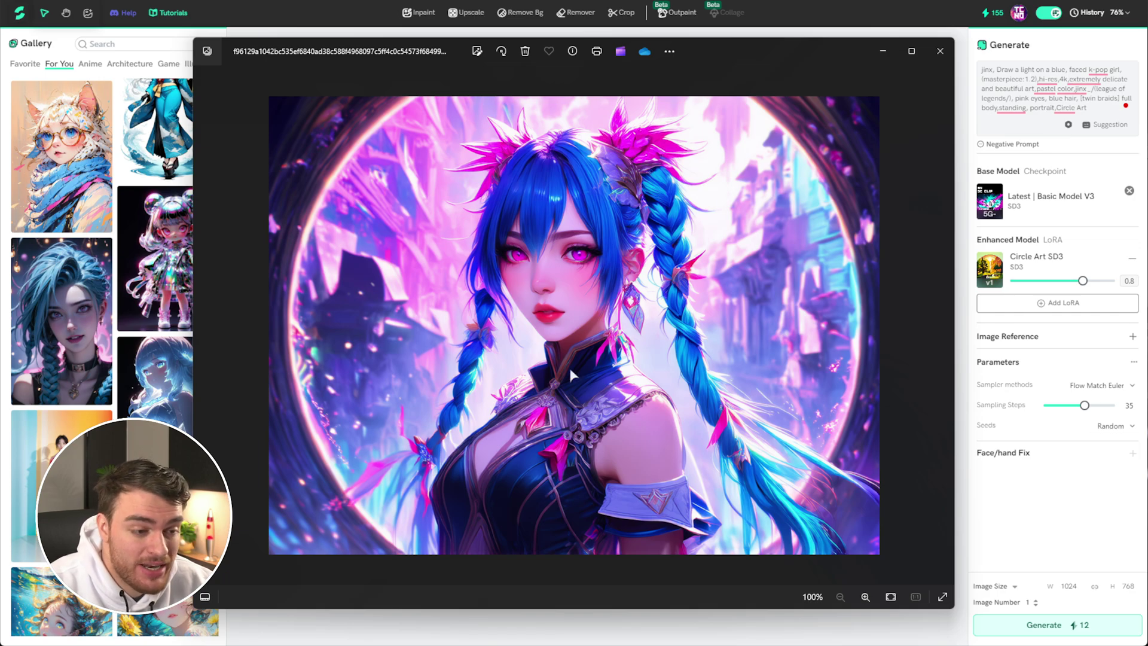
{"action": "left_click", "coordinate": [939, 51]}
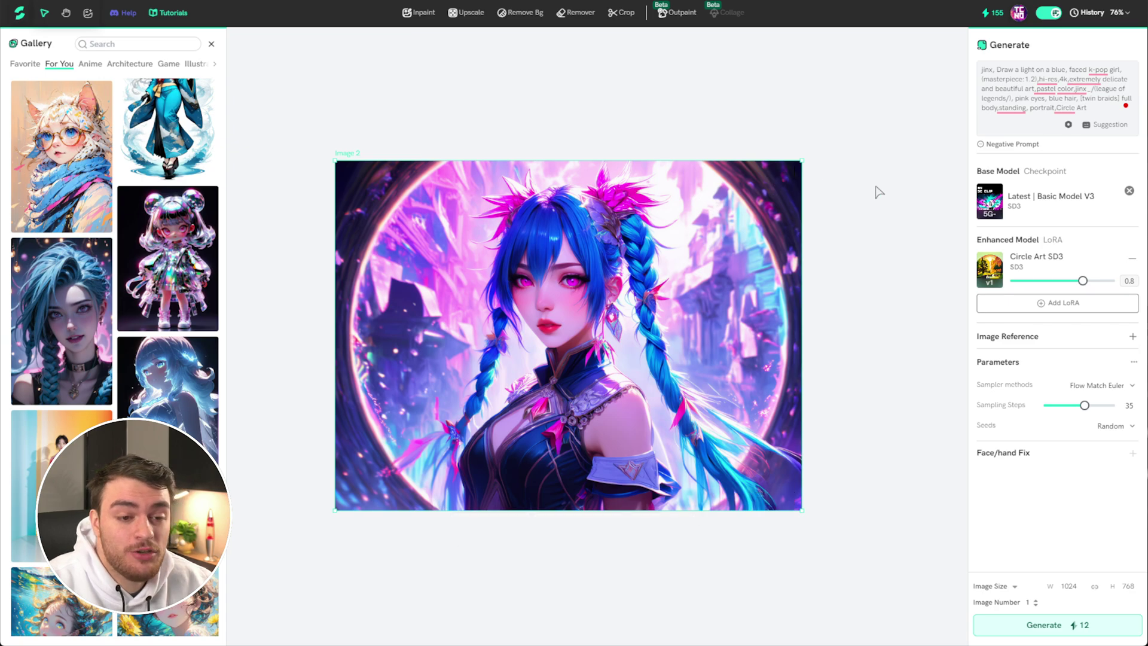
Switch to the Latest | Basic Model V3 page in the model hub and review its download option, details and license
{"action": "left_click", "coordinate": [1027, 200]}
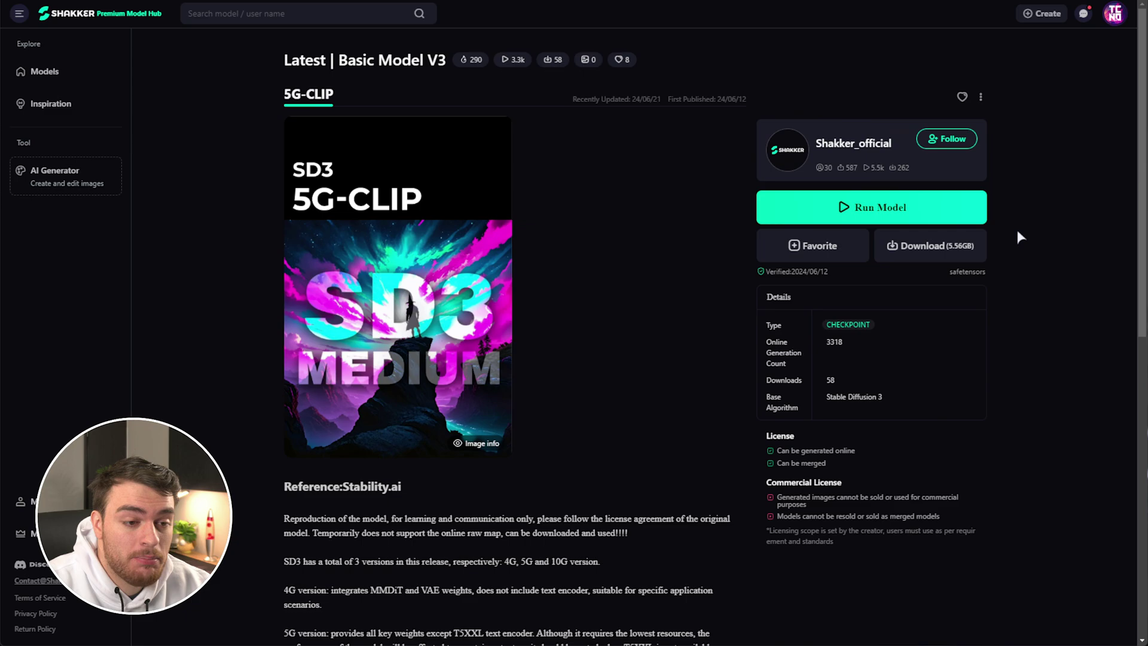
{"action": "left_click", "coordinate": [940, 259]}
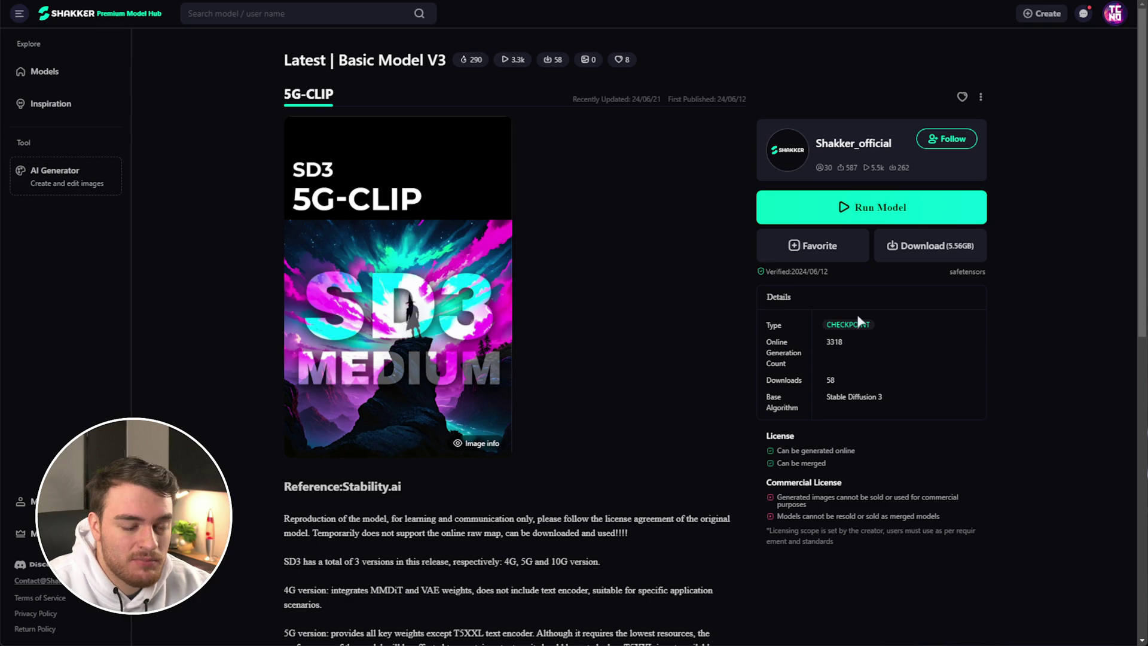
{"action": "scroll", "coordinate": [843, 317], "scroll_direction": "down", "scroll_amount": 7}
{"action": "scroll", "coordinate": [831, 290], "scroll_direction": "up", "scroll_amount": 7}
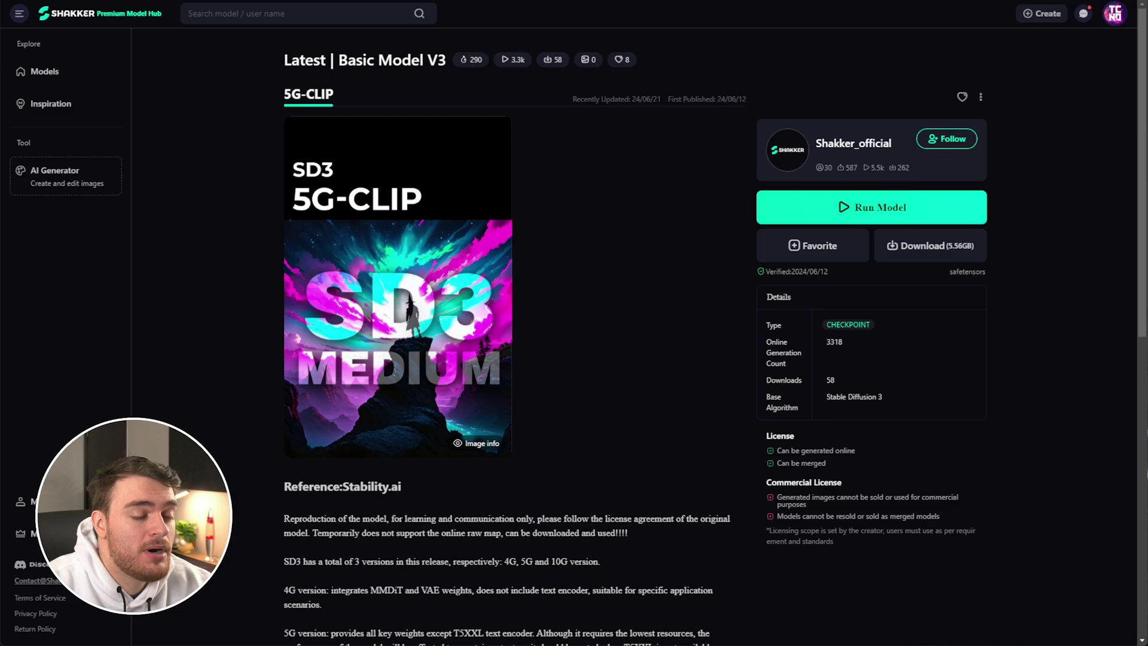
Return to the model listing, find the Debut | Outline Color Draw Phoenix checkpoint and run it in the AI generator
{"action": "key", "text": "alt+Left"}
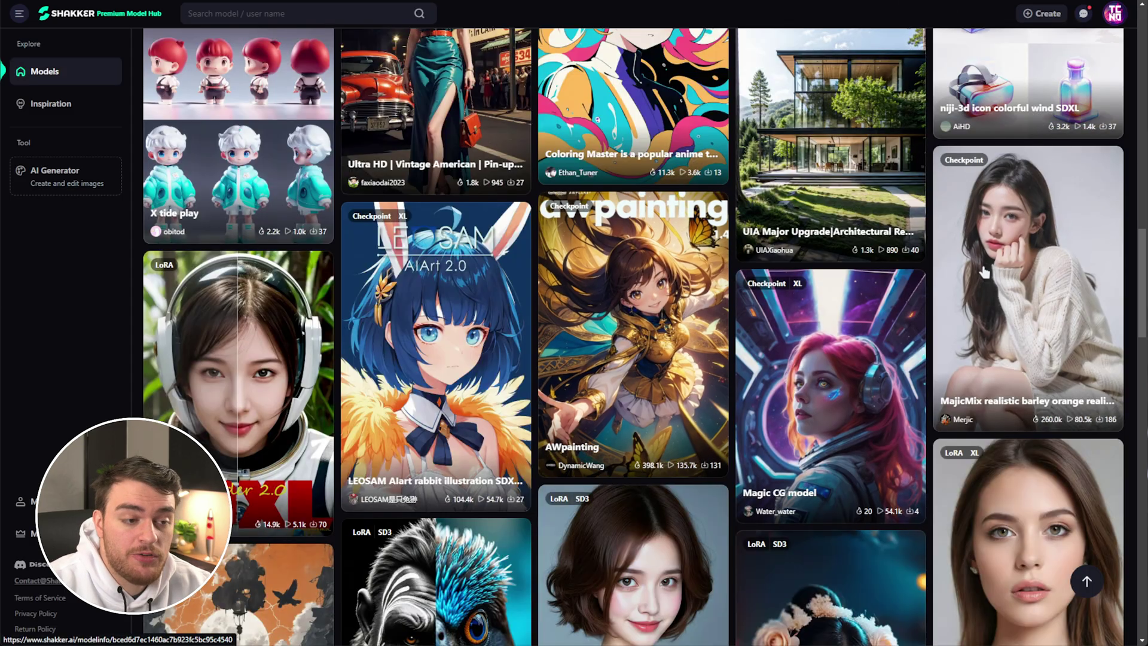
{"action": "scroll", "coordinate": [941, 349], "scroll_direction": "down", "scroll_amount": 5}
{"action": "scroll", "coordinate": [896, 481], "scroll_direction": "down", "scroll_amount": 4}
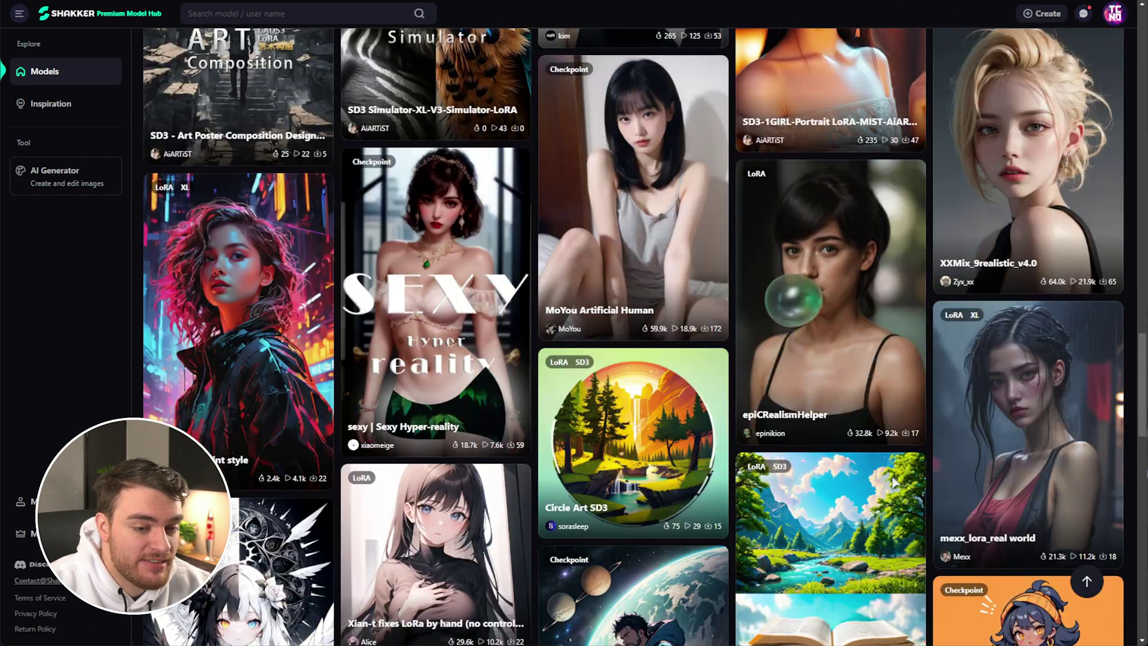
{"action": "left_click", "coordinate": [835, 371]}
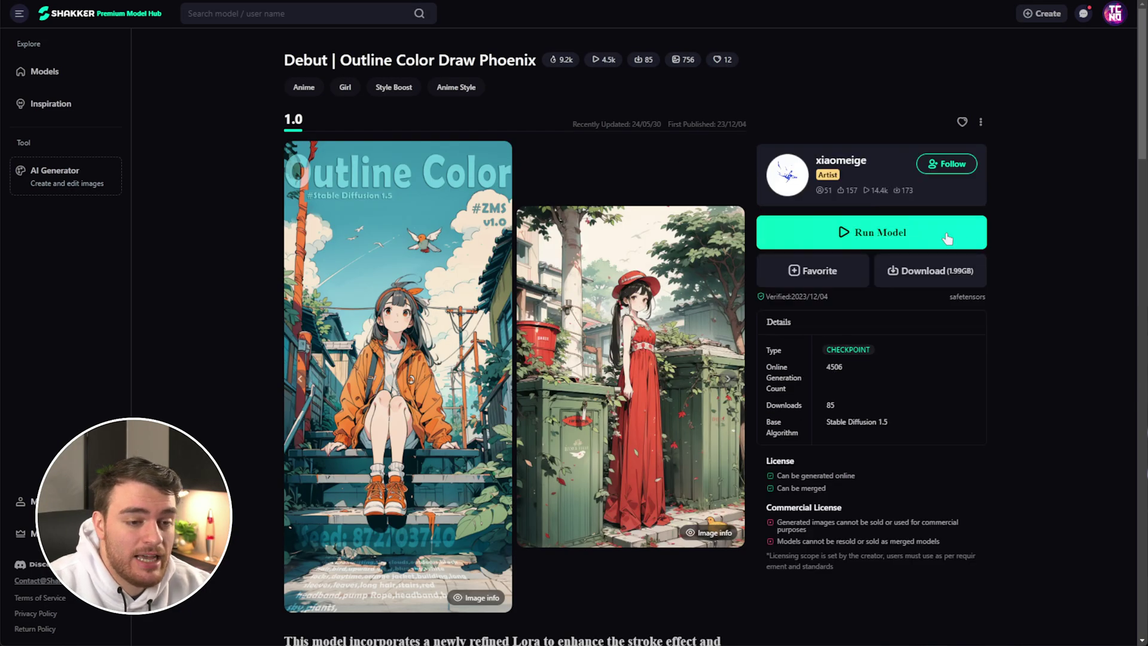
{"action": "left_click", "coordinate": [892, 235]}
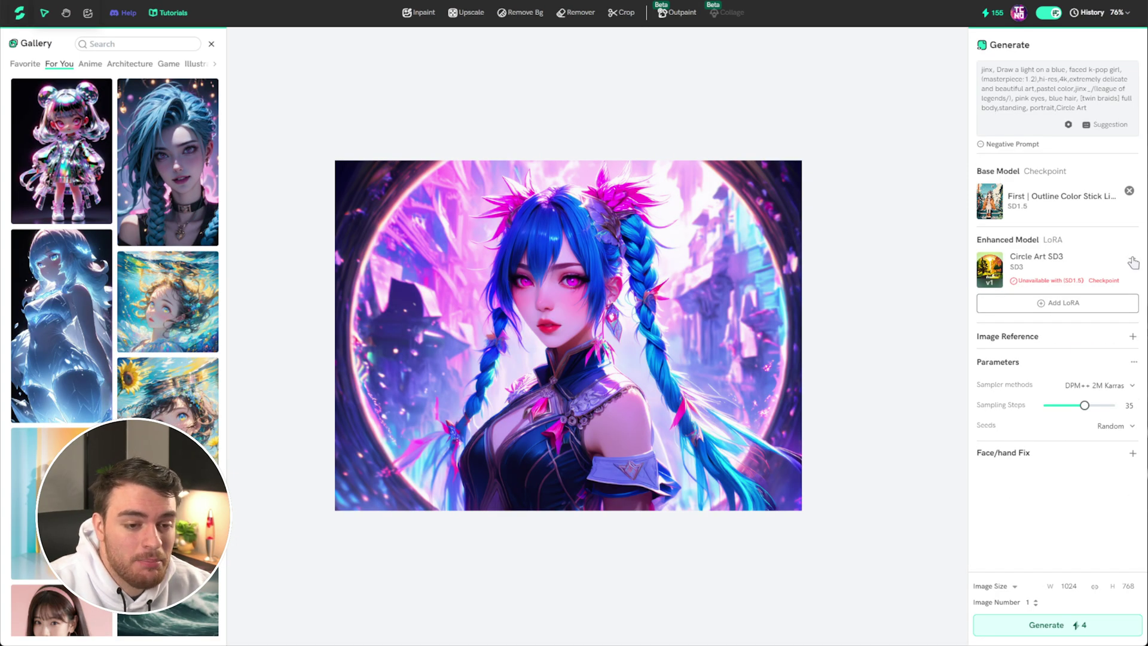
Remove the Circle Art SD3 LoRA from the generation settings
{"action": "left_click", "coordinate": [1128, 261]}
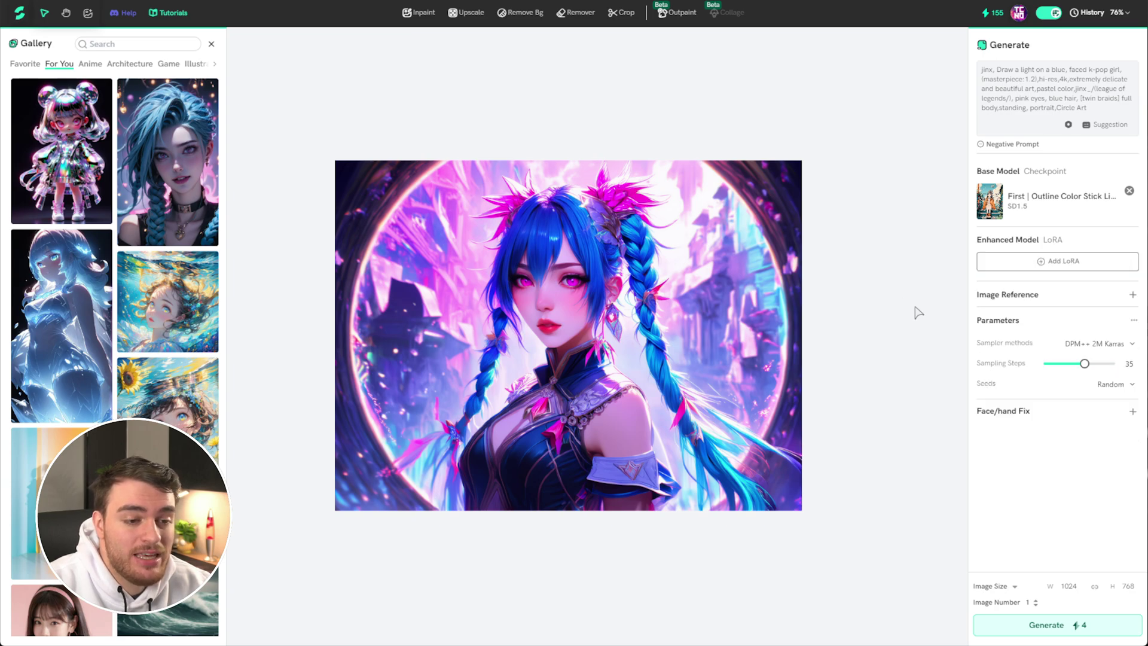
{"action": "scroll", "coordinate": [890, 335], "scroll_direction": "down", "scroll_amount": 1}
{"action": "left_click_drag", "start_coordinate": [879, 366], "coordinate": [904, 200]}
{"action": "scroll", "coordinate": [903, 199], "scroll_direction": "down", "scroll_amount": 6}
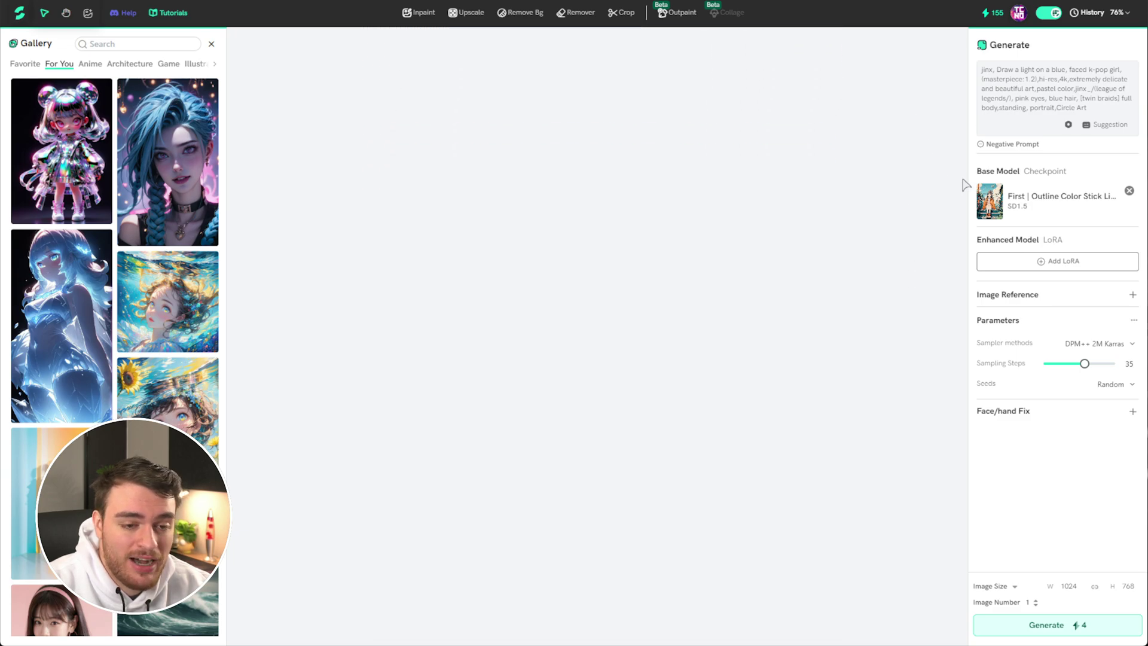
Remove "Circle Art" from the end of the prompt, generate a portrait with the Outline Color checkpoint, and view it among the canvas images
{"action": "left_click_drag", "start_coordinate": [1056, 109], "coordinate": [1124, 120]}
{"action": "key", "text": "BackSpace"}
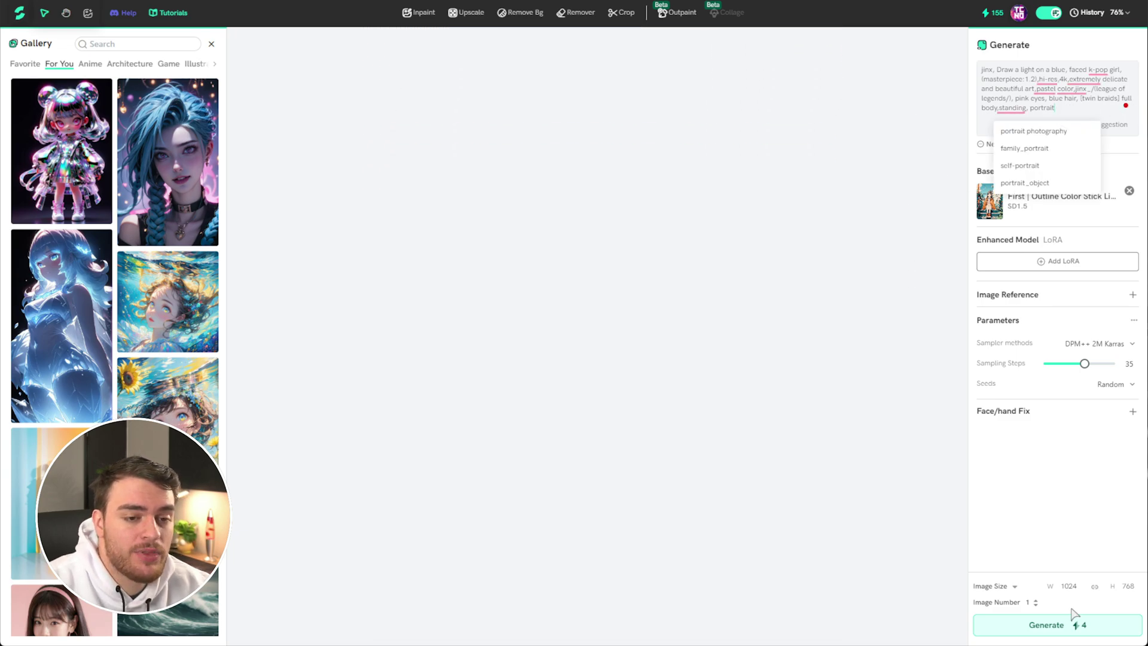
{"action": "left_click", "coordinate": [943, 279]}
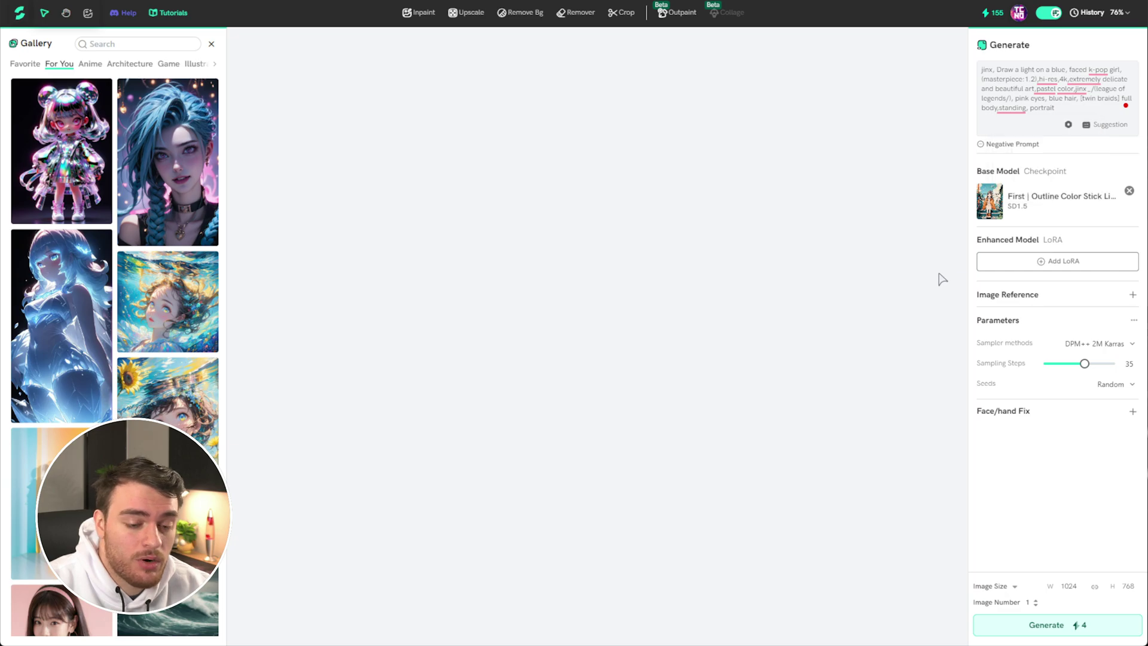
{"action": "left_click", "coordinate": [1080, 626]}
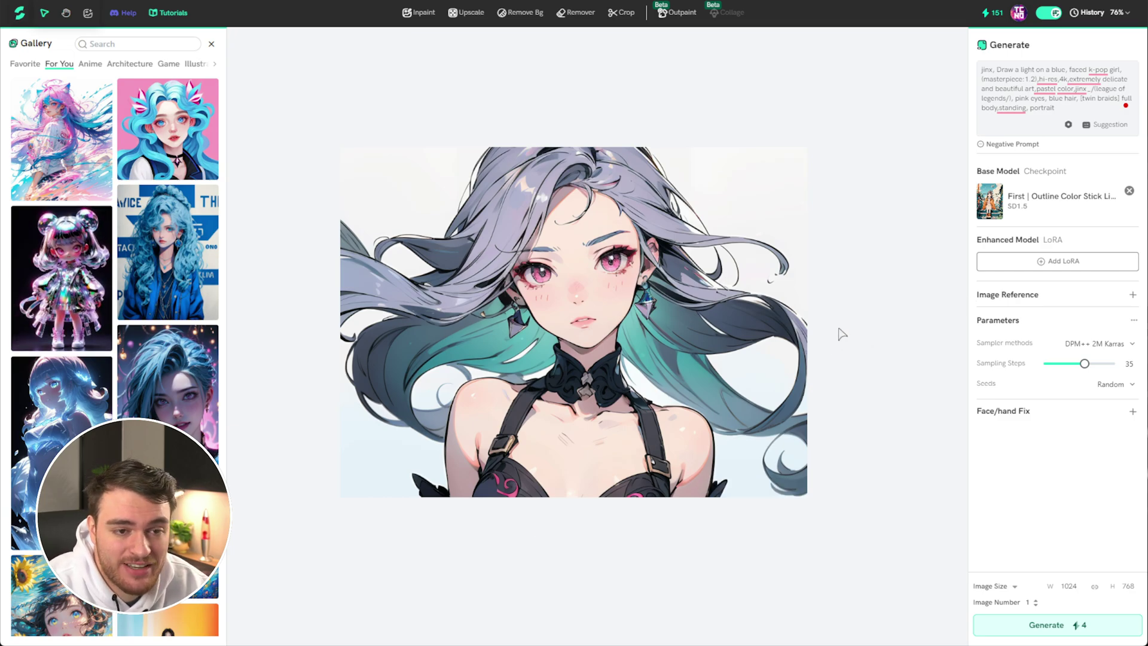
{"action": "scroll", "coordinate": [829, 370], "scroll_direction": "down", "scroll_amount": 10}
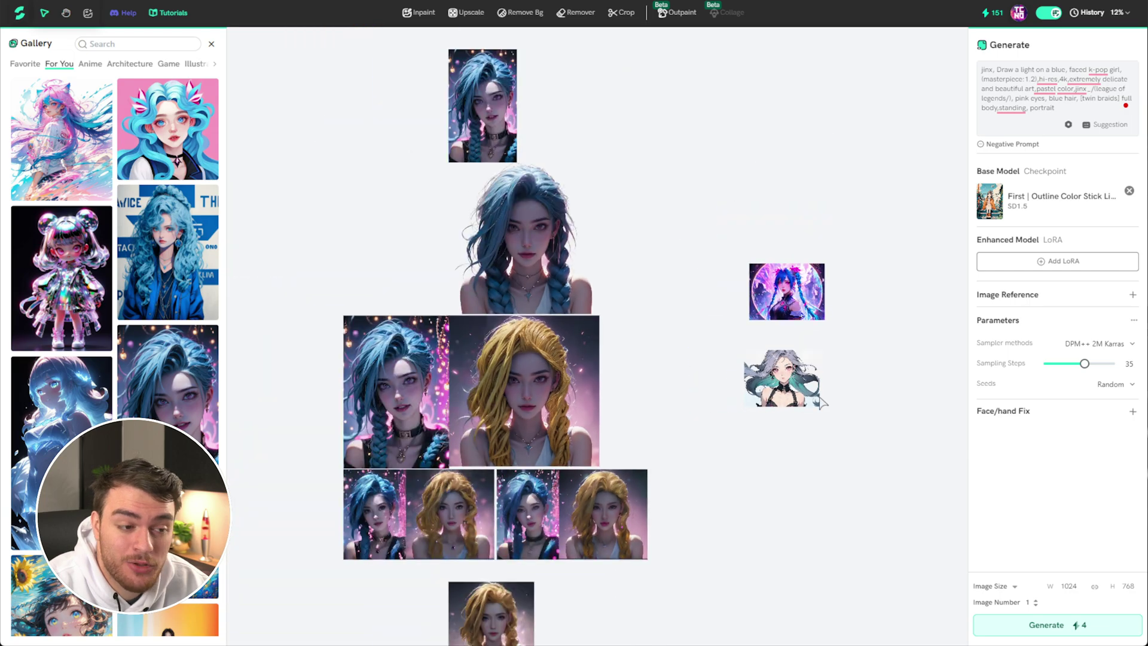
{"action": "scroll", "coordinate": [851, 359], "scroll_direction": "down", "scroll_amount": 2}
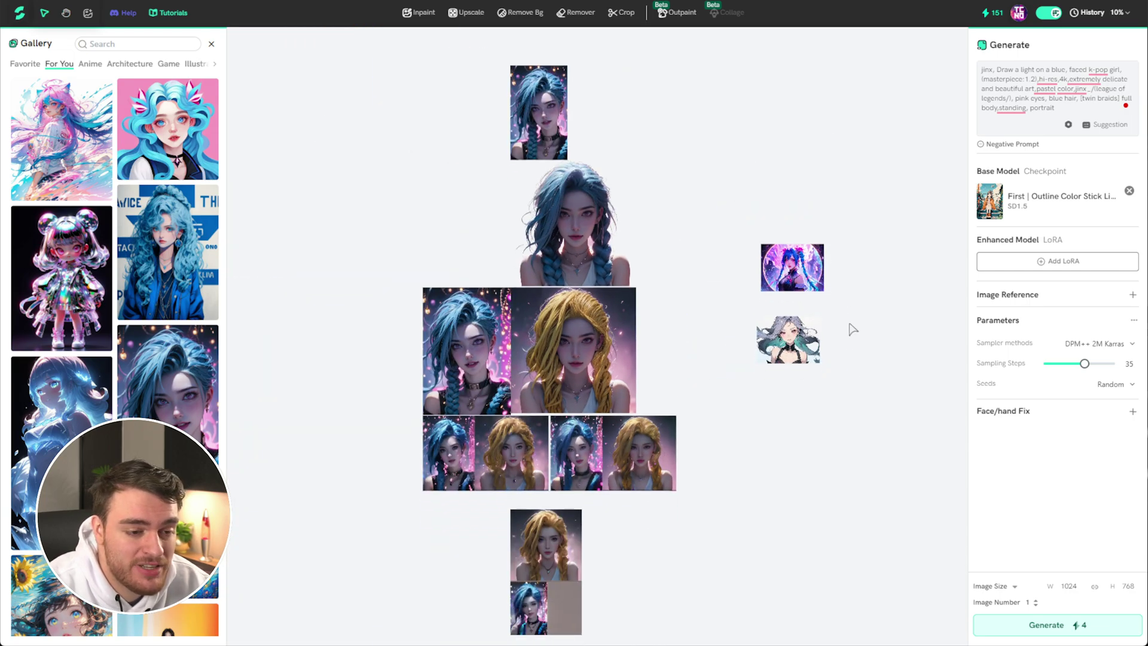
{"action": "scroll", "coordinate": [834, 332], "scroll_direction": "down", "scroll_amount": 1}
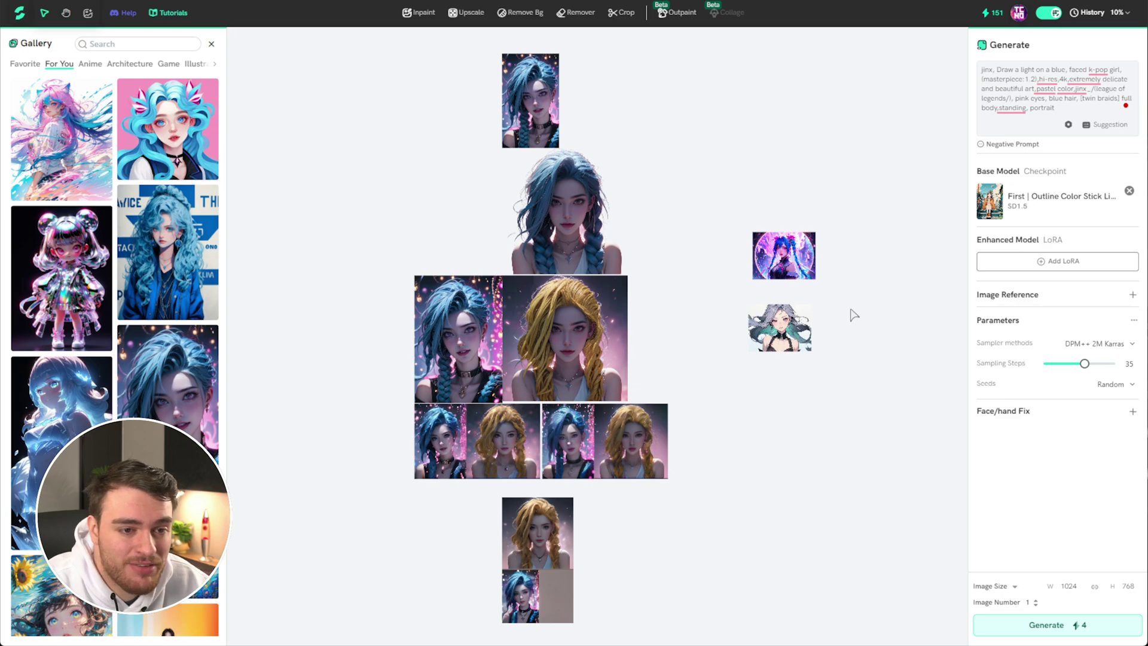
Open the Shakker membership page and compare the one-month and one-year plans, including the Free plan's token allowance
{"action": "left_click", "coordinate": [991, 19]}
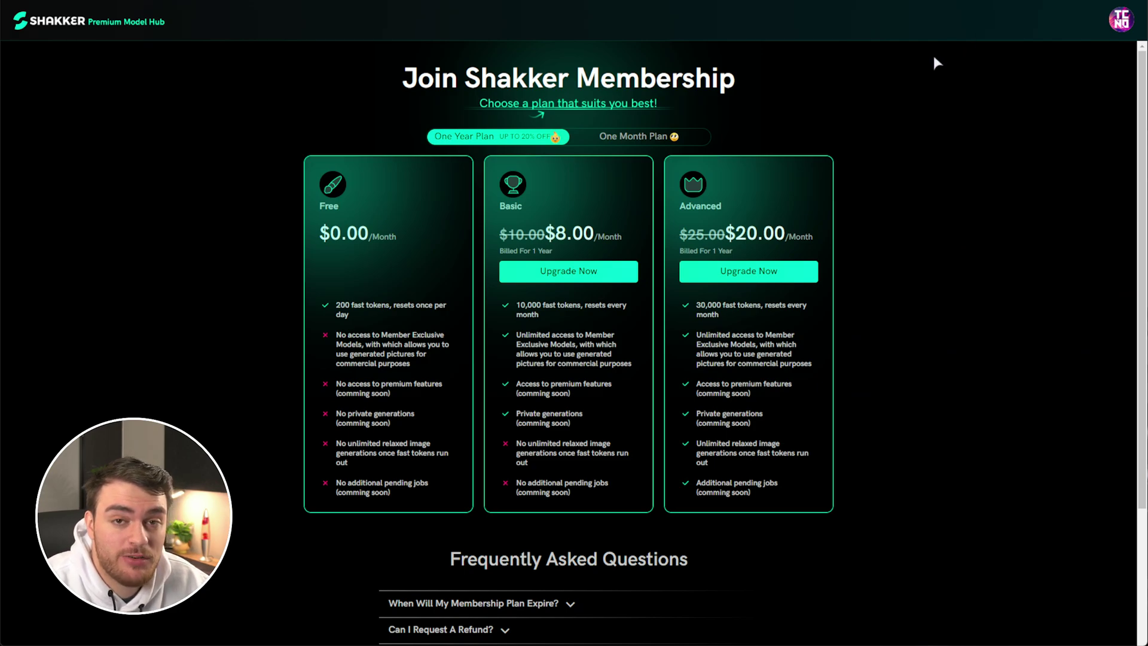
{"action": "left_click", "coordinate": [606, 138]}
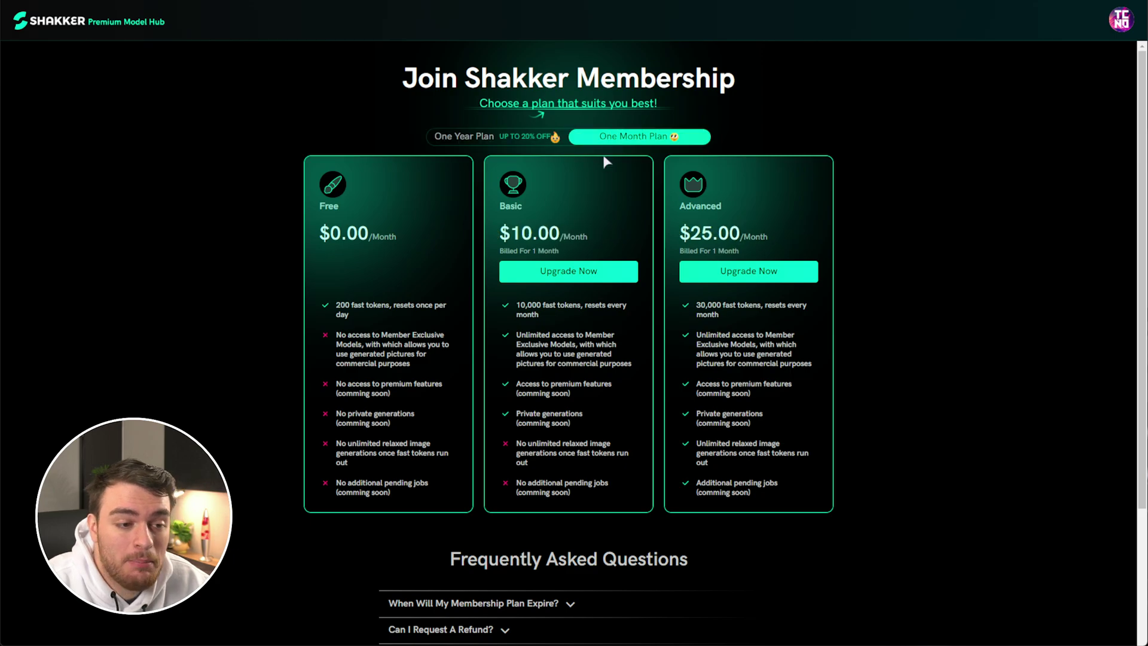
{"action": "left_click", "coordinate": [536, 139]}
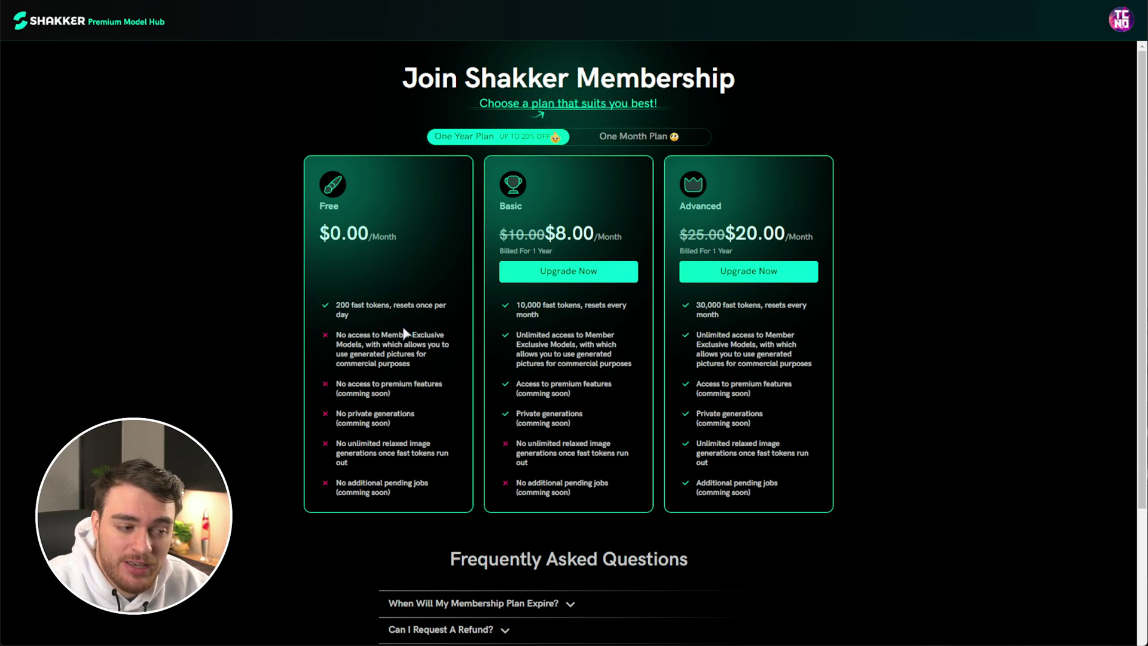
{"action": "left_click_drag", "start_coordinate": [350, 315], "coordinate": [323, 303]}
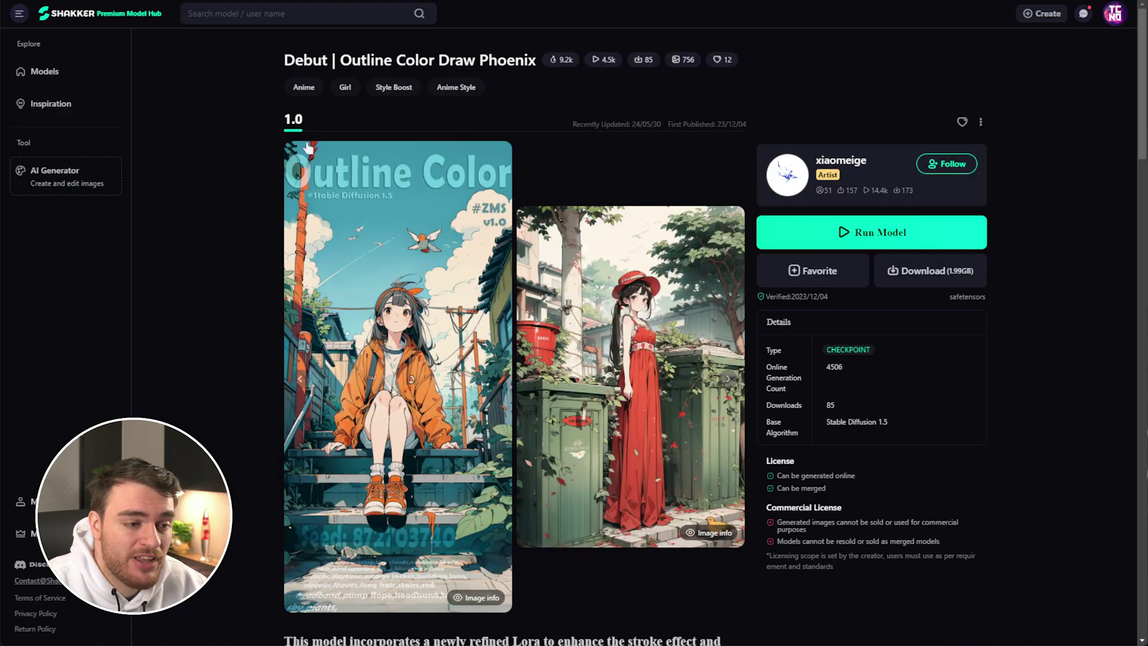
Return to the start of the model hub listing and open the Shakker New Creator Welcome Bonus event
{"action": "key", "text": "alt+Left"}
{"action": "scroll", "coordinate": [731, 515], "scroll_direction": "up", "scroll_amount": 10}
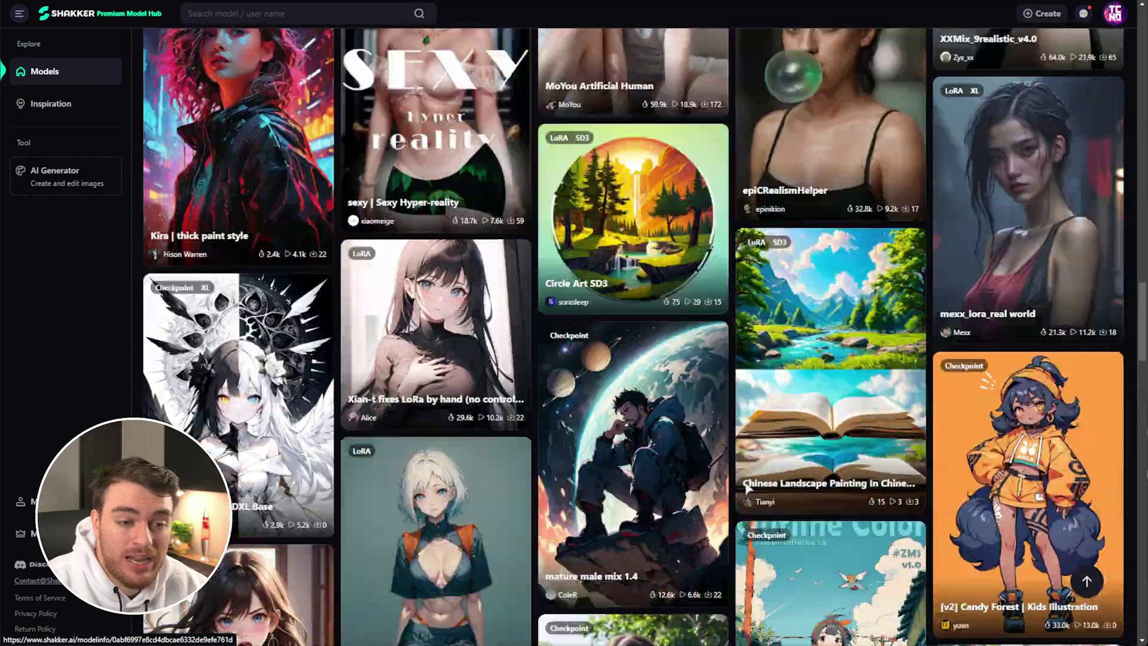
{"action": "scroll", "coordinate": [730, 515], "scroll_direction": "up", "scroll_amount": 15}
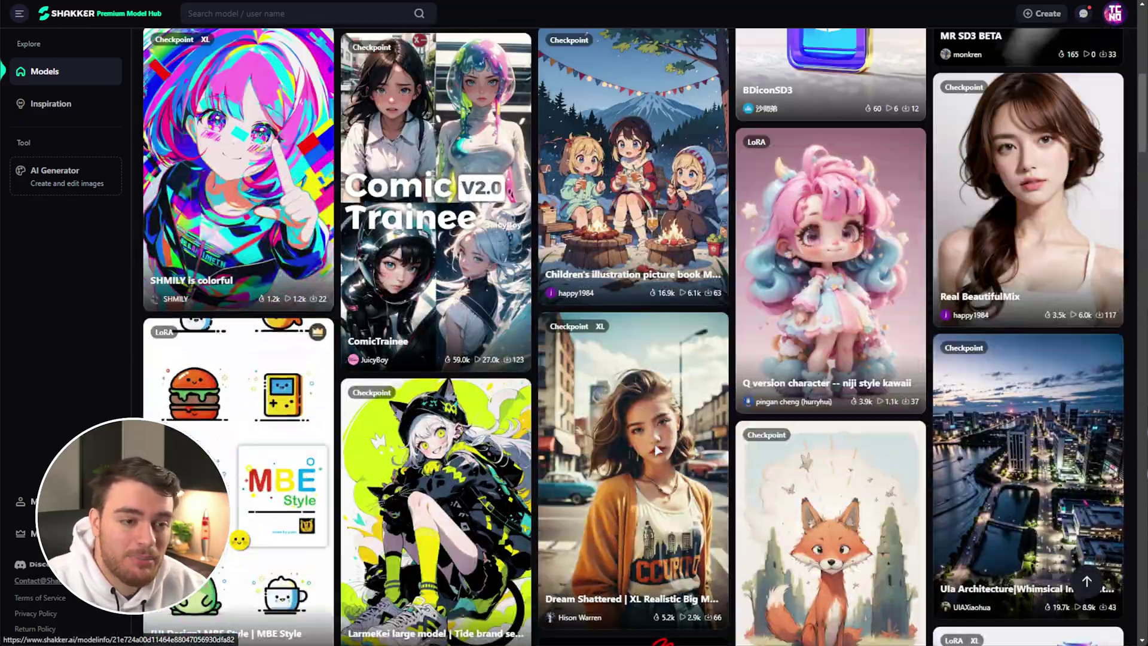
{"action": "scroll", "coordinate": [658, 452], "scroll_direction": "up", "scroll_amount": 2}
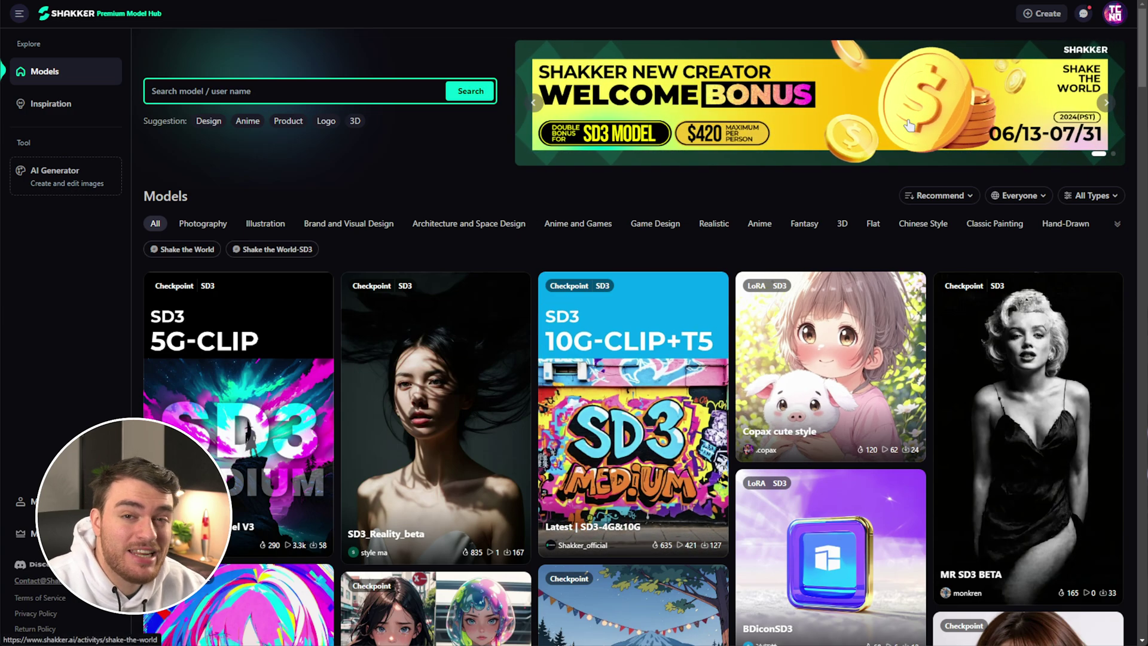
{"action": "left_click", "coordinate": [847, 90]}
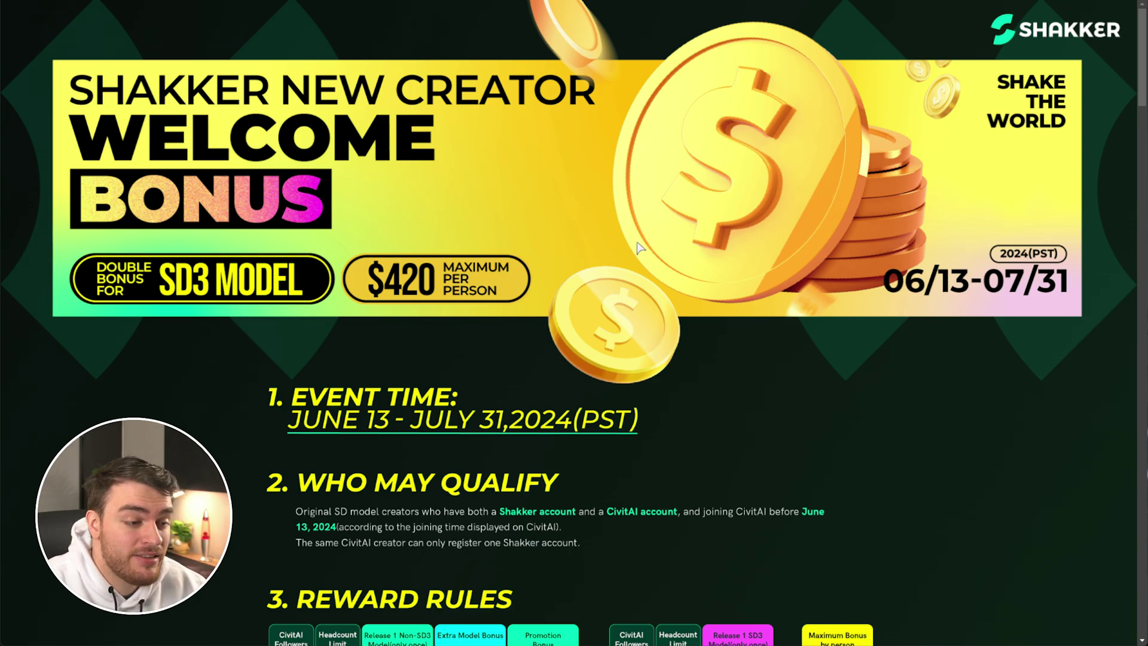
Review the welcome bonus event's dates, qualification criteria, reward rules, and the Non-SD3 and SD3 model bonus requirements
{"action": "scroll", "coordinate": [637, 251], "scroll_direction": "down", "scroll_amount": 2}
{"action": "scroll", "coordinate": [635, 251], "scroll_direction": "down", "scroll_amount": 2}
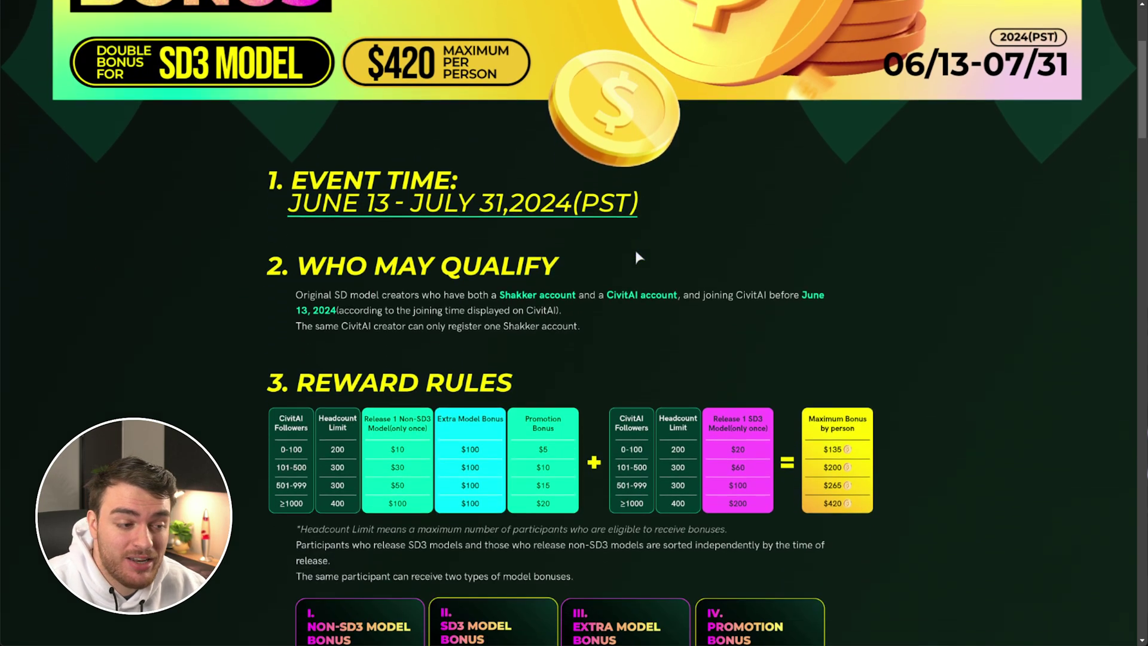
{"action": "scroll", "coordinate": [631, 254], "scroll_direction": "up", "scroll_amount": 2}
{"action": "scroll", "coordinate": [624, 279], "scroll_direction": "down", "scroll_amount": 4}
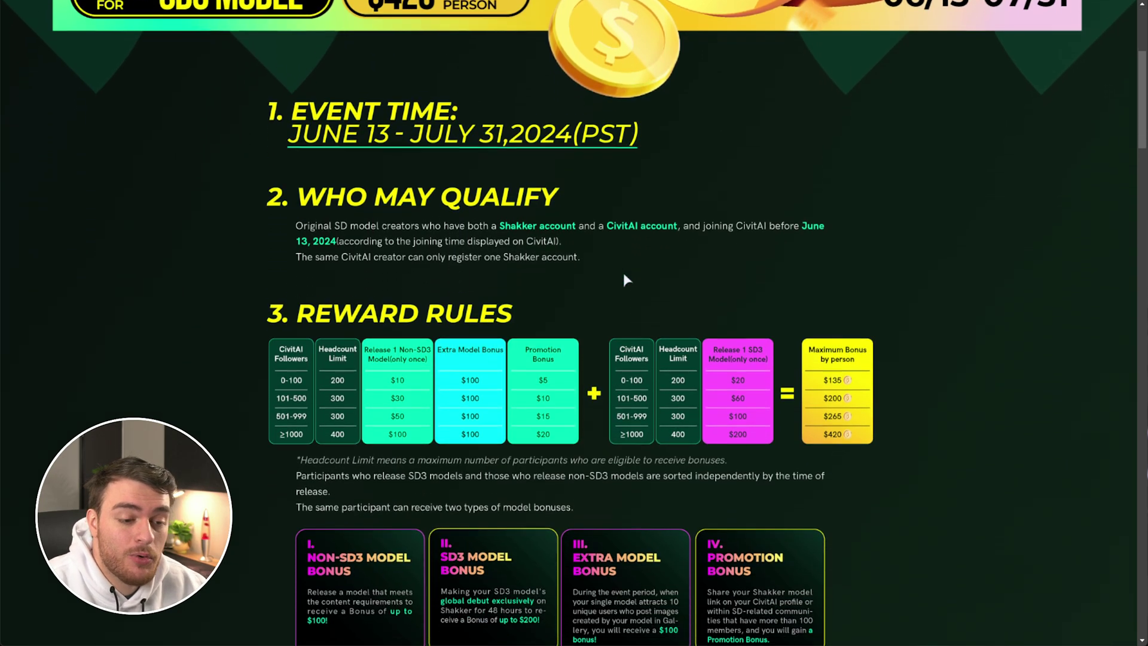
{"action": "scroll", "coordinate": [762, 199], "scroll_direction": "down", "scroll_amount": 16}
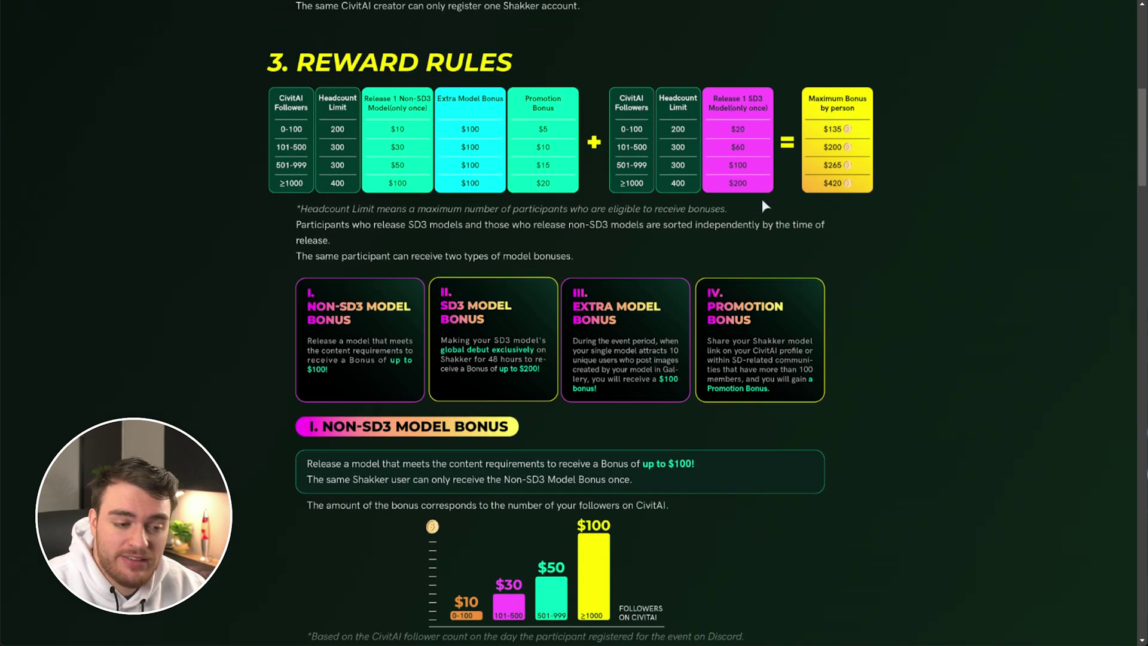
{"action": "scroll", "coordinate": [628, 360], "scroll_direction": "down", "scroll_amount": 18}
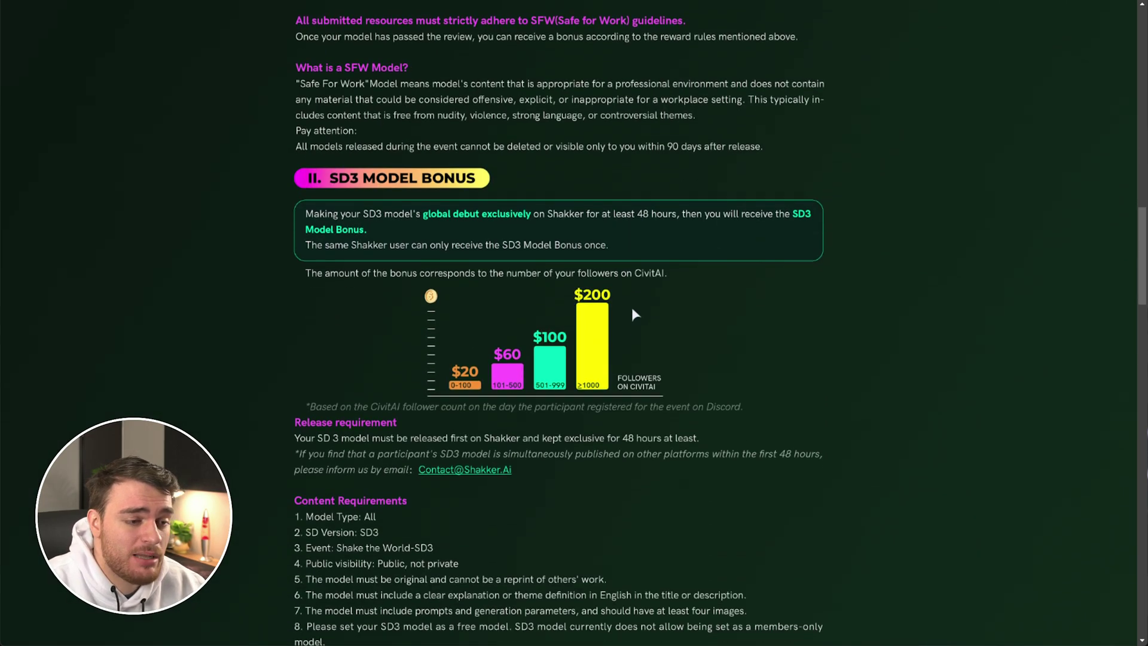
{"action": "scroll", "coordinate": [666, 143], "scroll_direction": "down", "scroll_amount": 10}
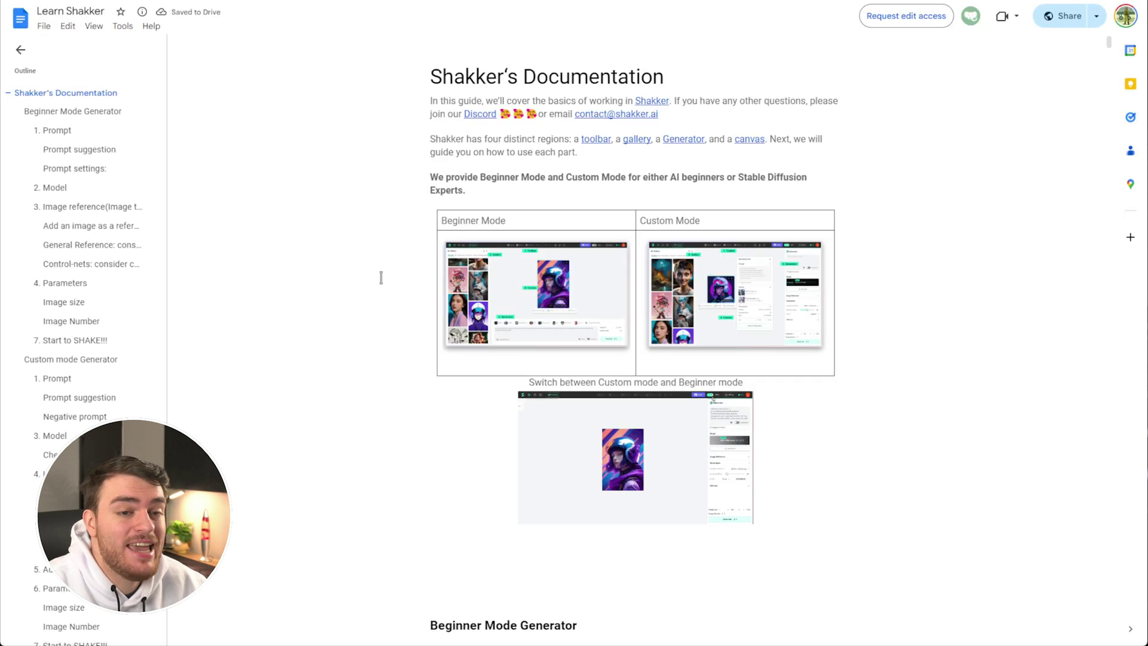
Look through the Learn Shakker documentation from the Beginner Mode guide through control-nets, canvas and image tools to the Inpaint instructions
{"action": "scroll", "coordinate": [406, 276], "scroll_direction": "down", "scroll_amount": 15}
{"action": "scroll", "coordinate": [406, 276], "scroll_direction": "down", "scroll_amount": 20}
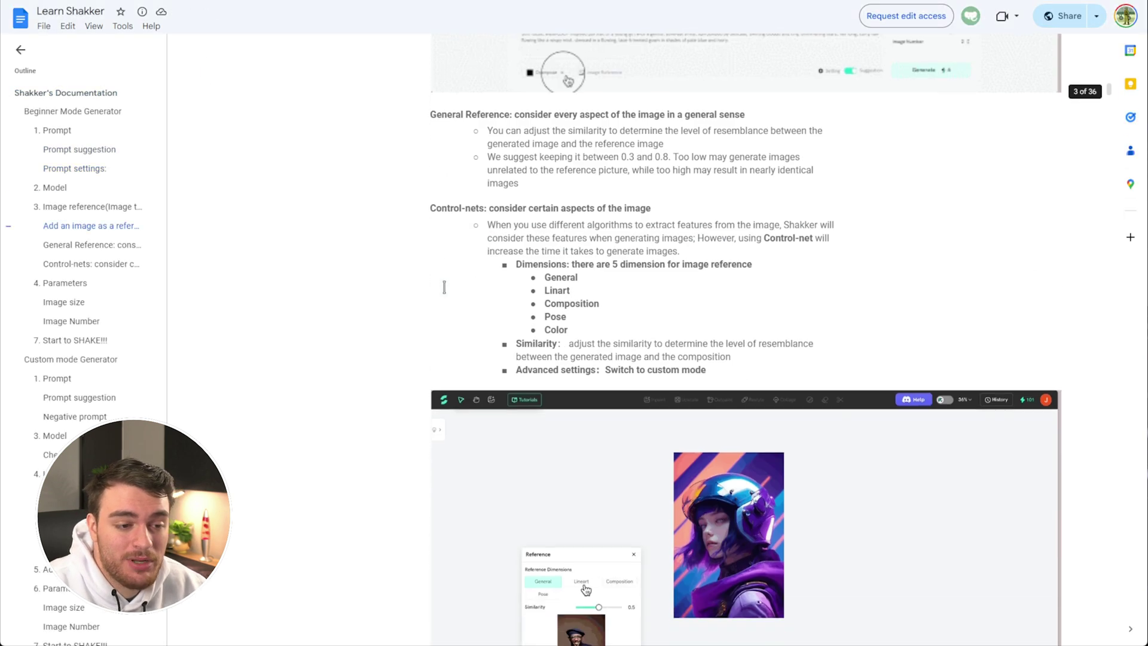
{"action": "scroll", "coordinate": [430, 241], "scroll_direction": "down", "scroll_amount": 20}
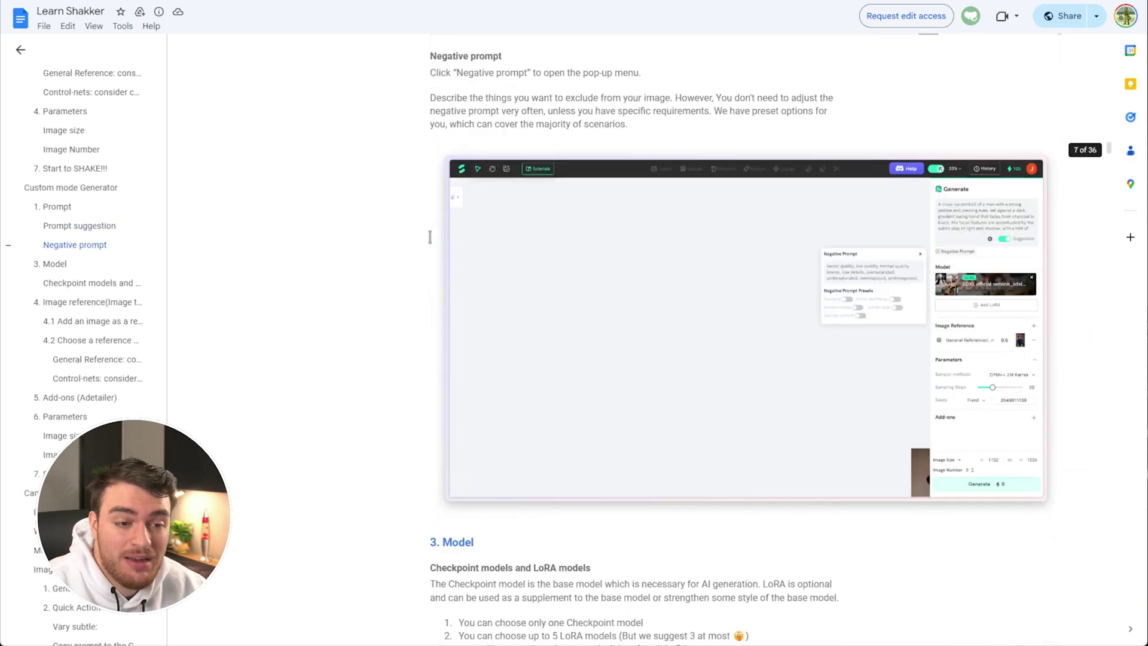
{"action": "scroll", "coordinate": [458, 241], "scroll_direction": "down", "scroll_amount": 20}
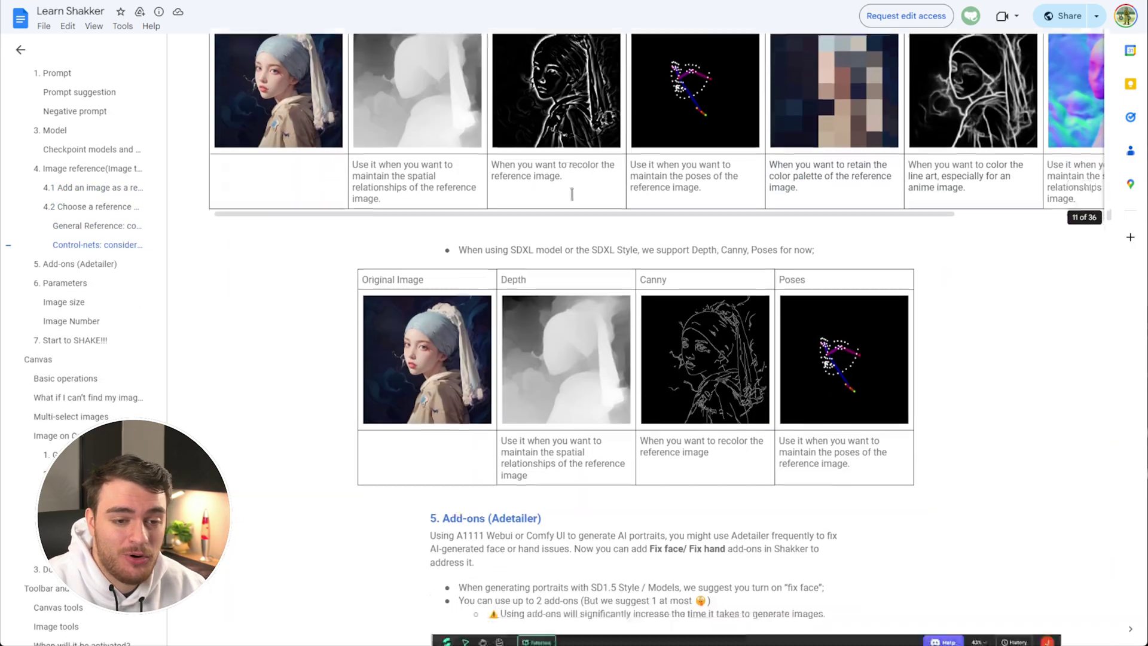
{"action": "scroll", "coordinate": [558, 258], "scroll_direction": "down", "scroll_amount": 20}
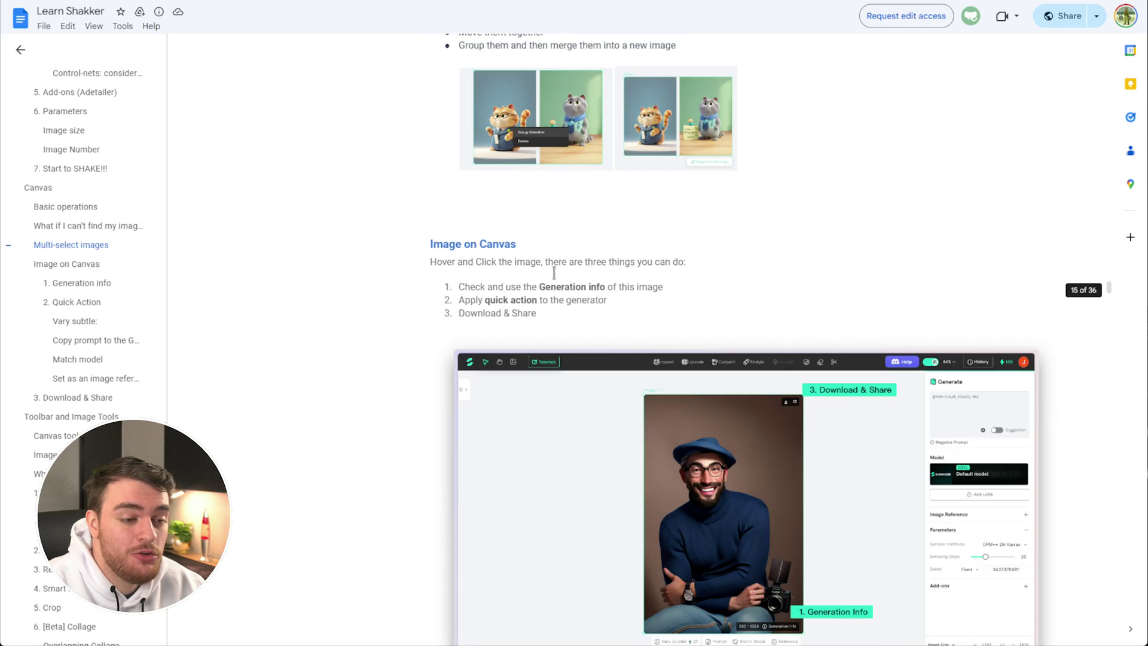
{"action": "scroll", "coordinate": [581, 297], "scroll_direction": "down", "scroll_amount": 20}
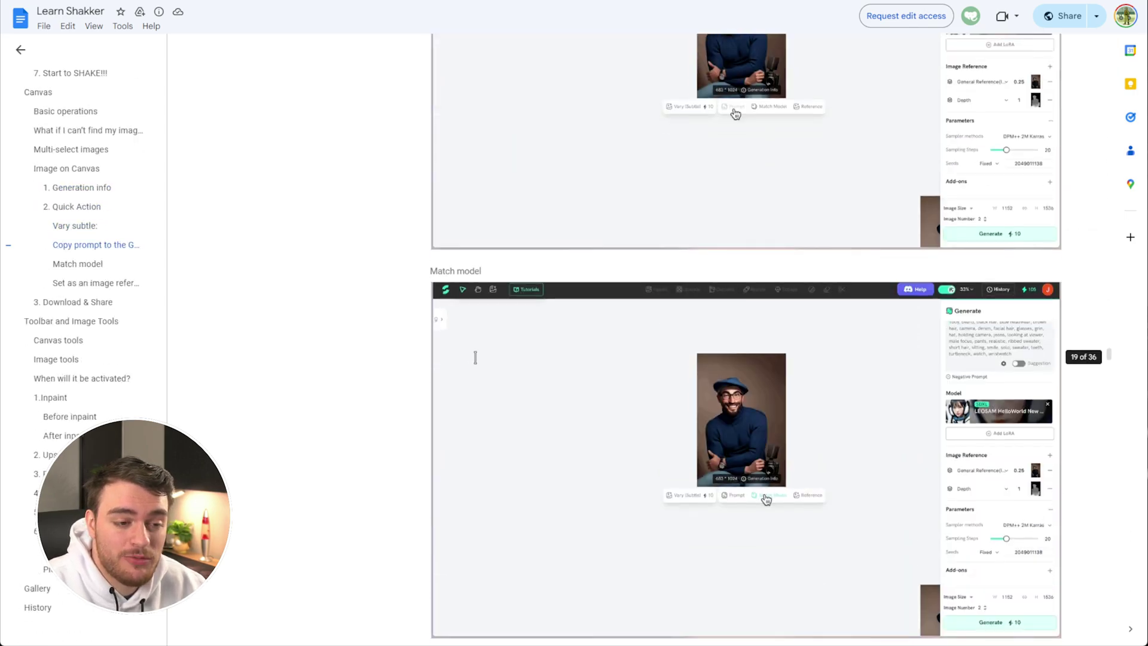
{"action": "scroll", "coordinate": [529, 353], "scroll_direction": "down", "scroll_amount": 6}
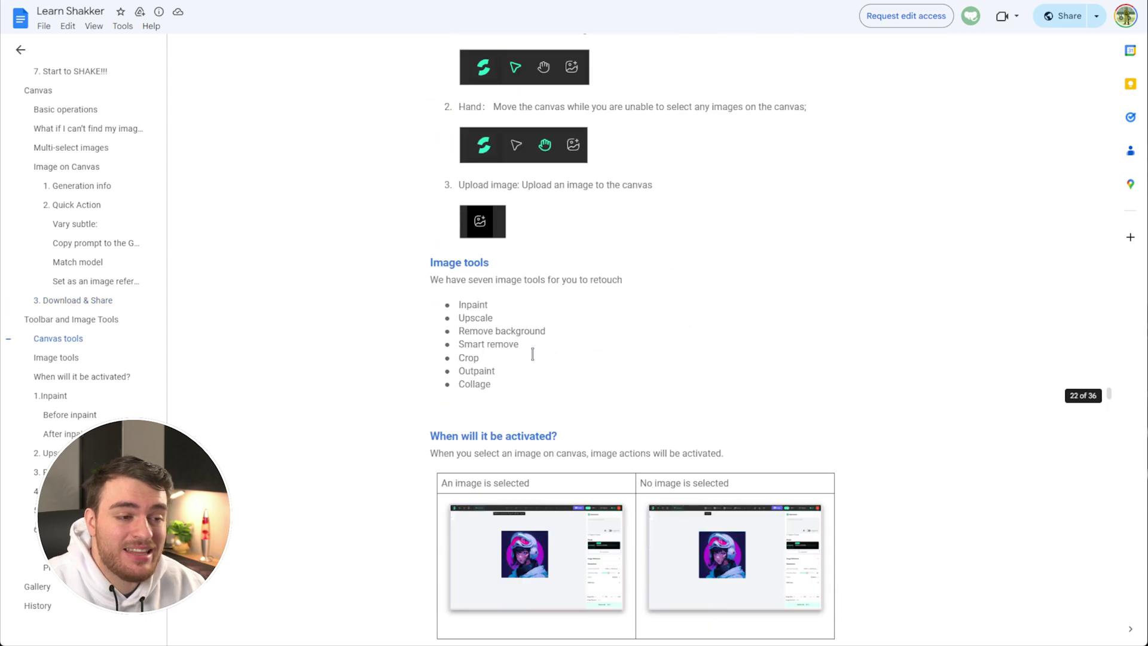
{"action": "scroll", "coordinate": [534, 346], "scroll_direction": "down", "scroll_amount": 11}
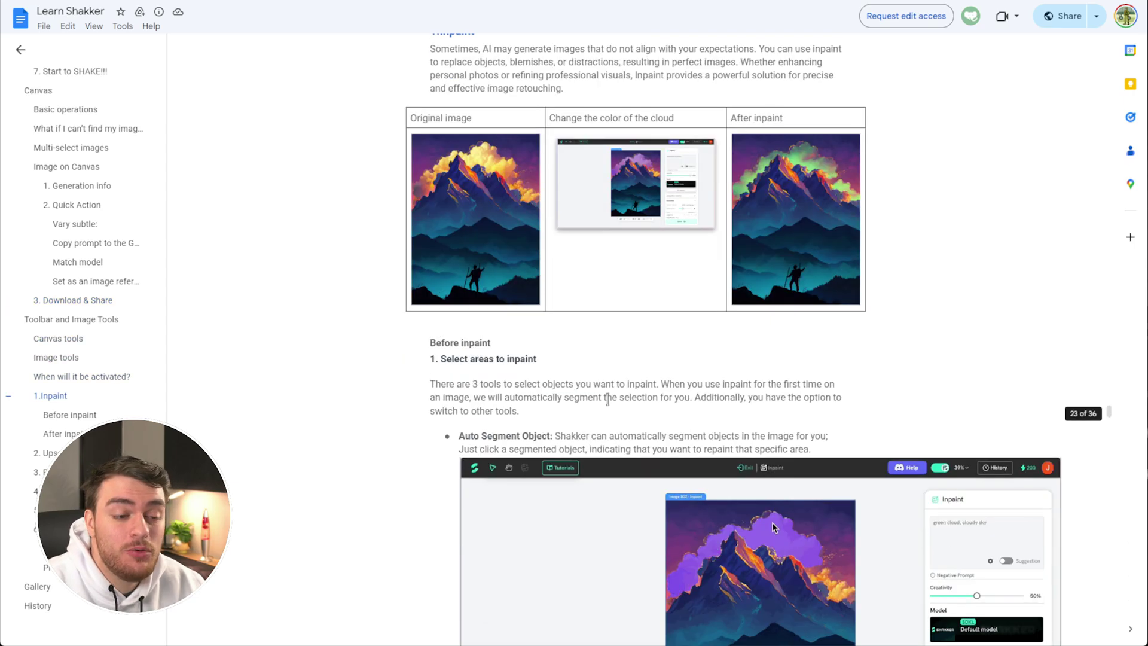
{"action": "scroll", "coordinate": [610, 399], "scroll_direction": "down", "scroll_amount": 12}
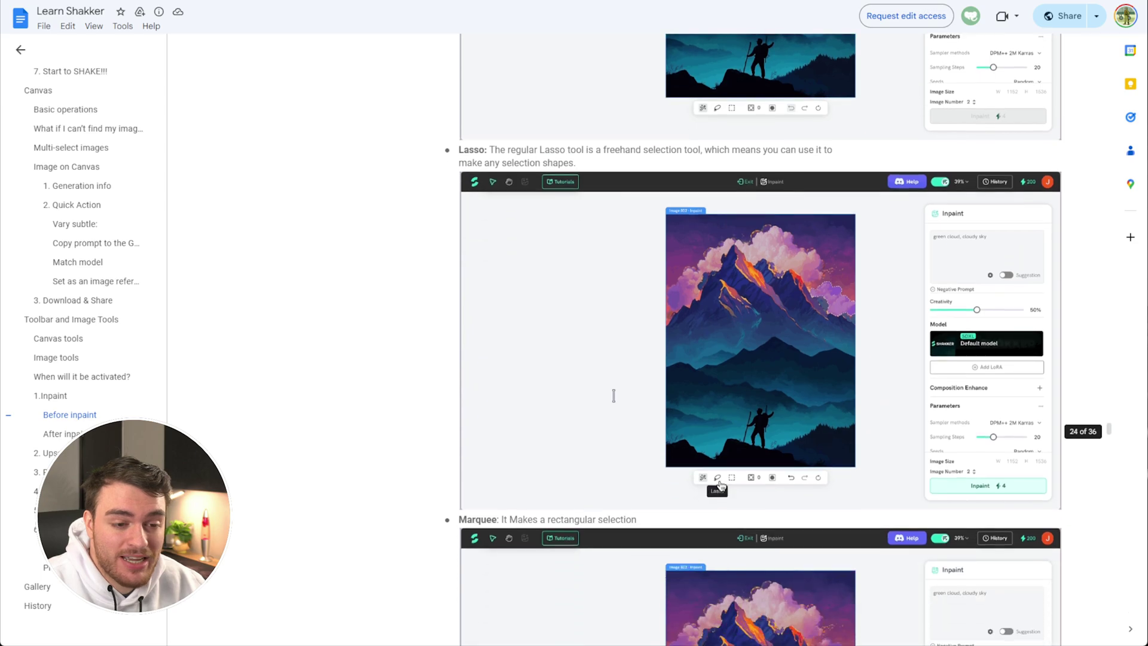
{"action": "scroll", "coordinate": [613, 386], "scroll_direction": "down", "scroll_amount": 12}
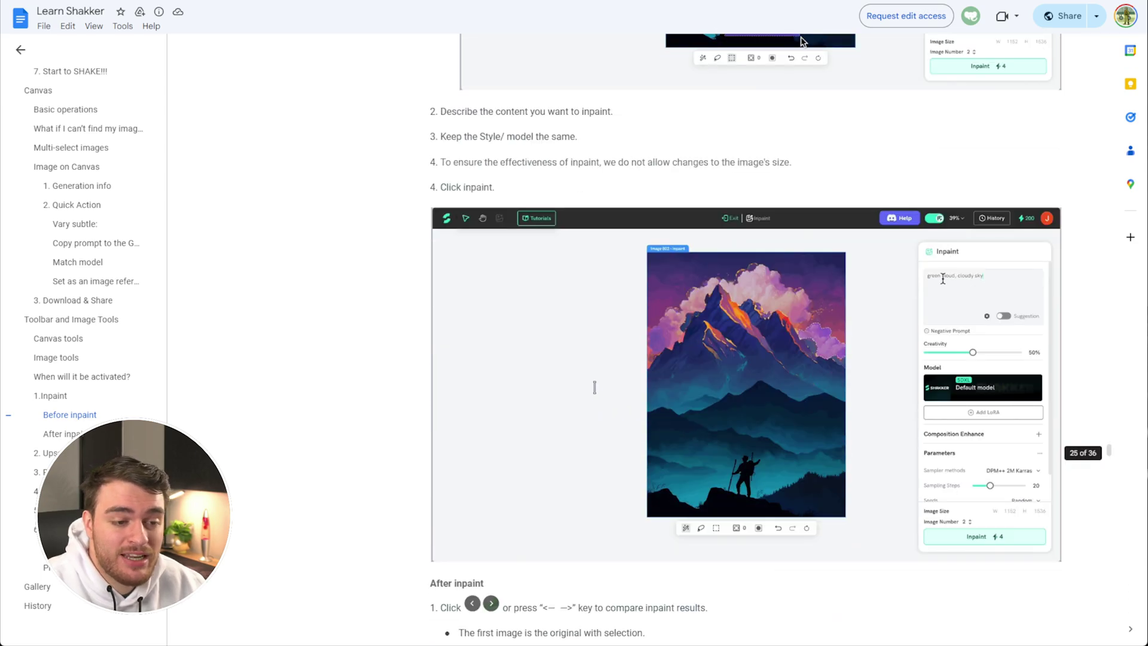